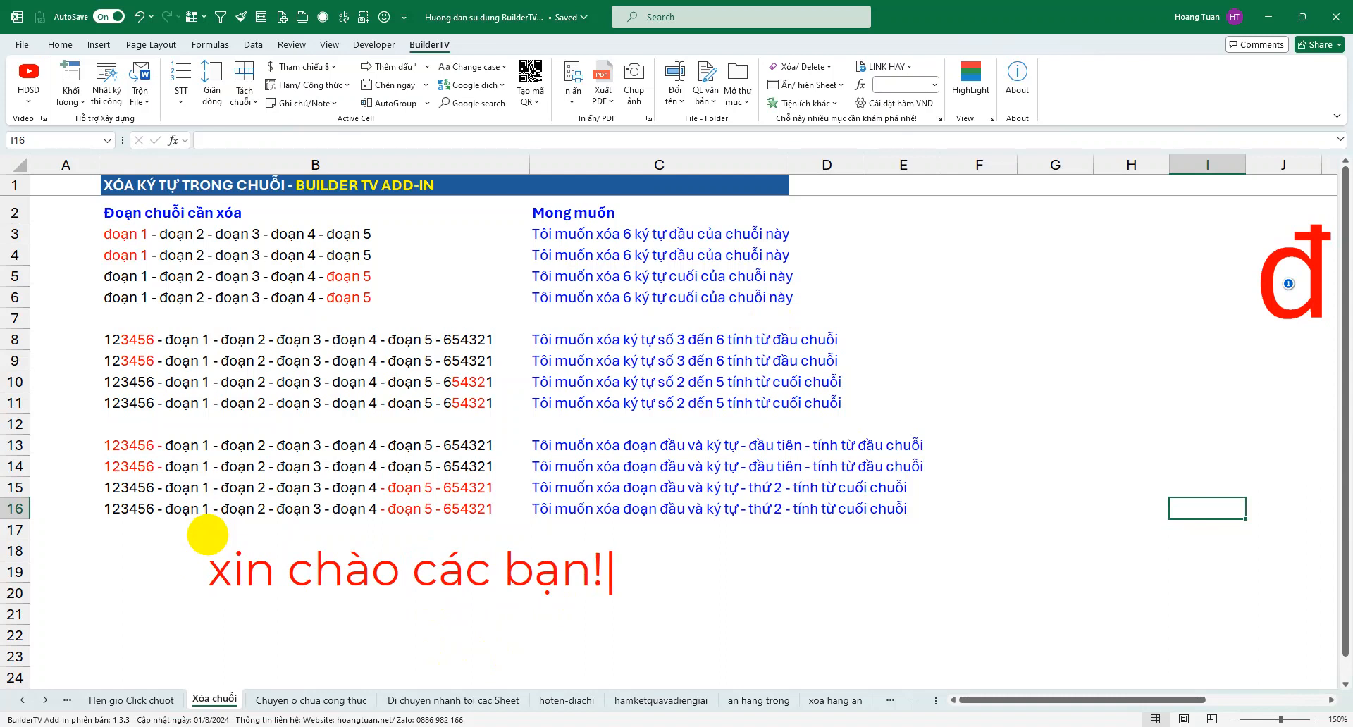
Step: Continue the greeting annotation under the table with "trong video này mình sẽ chia sẻ tính năng" and frame the whole table
text(trong )
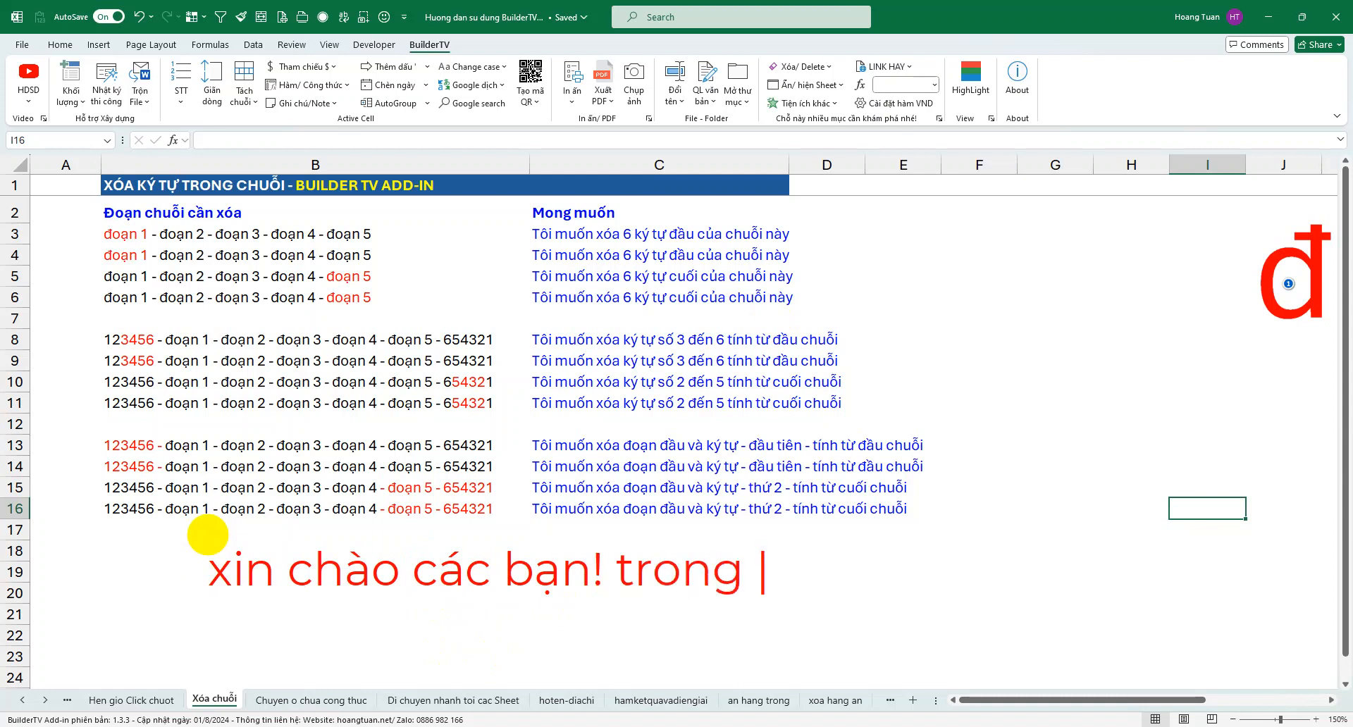
text(video này)
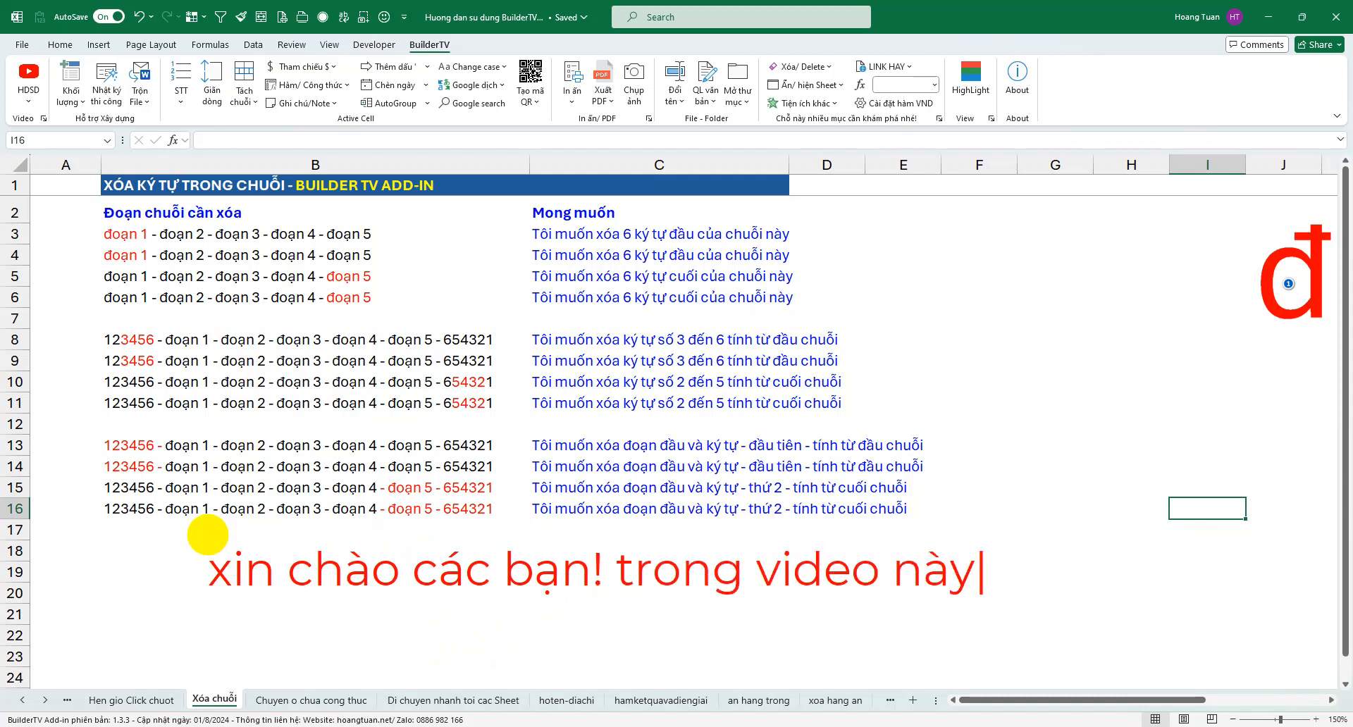
text(mình sẽ chia)
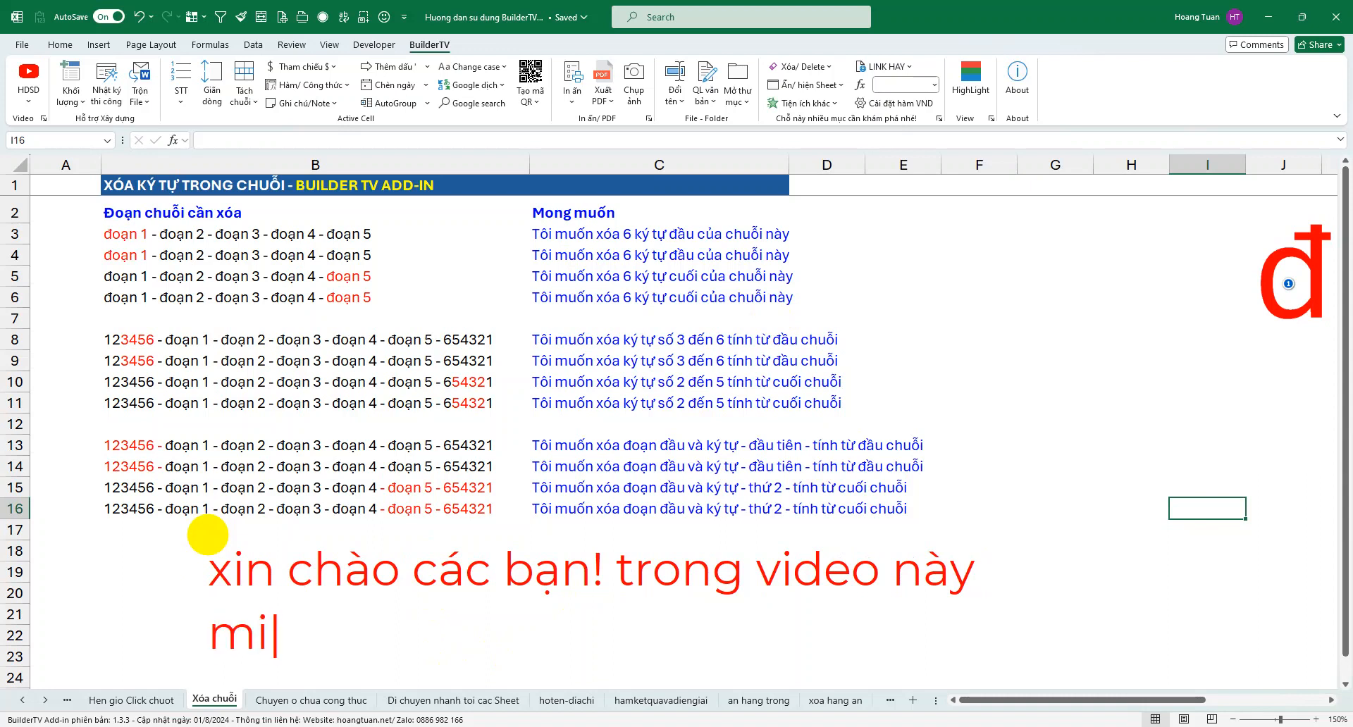
text( sẻ ti)
text(nh năng)
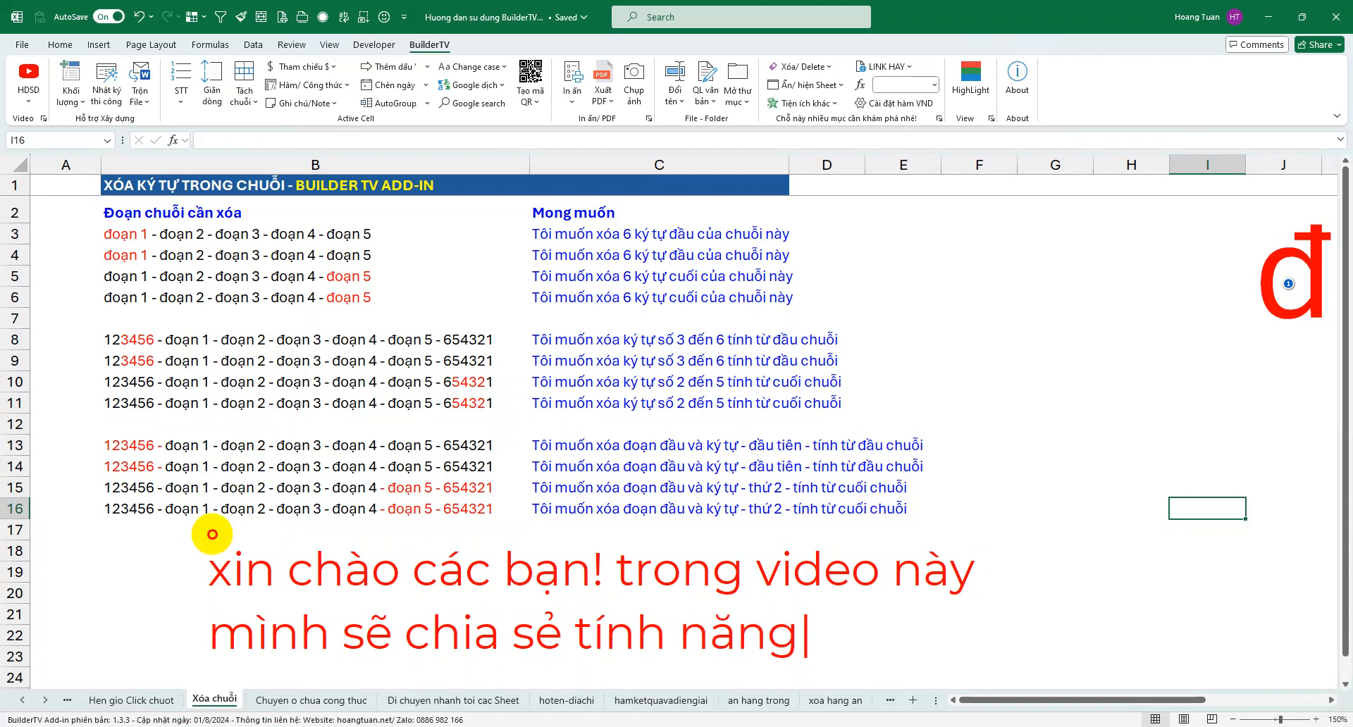
mouse_move(83, 167)
mouse_down()
mouse_move(450, 206)
mouse_move(726, 577)
mouse_move(742, 620)
mouse_move(782, 598)
mouse_move(654, 543)
mouse_up()
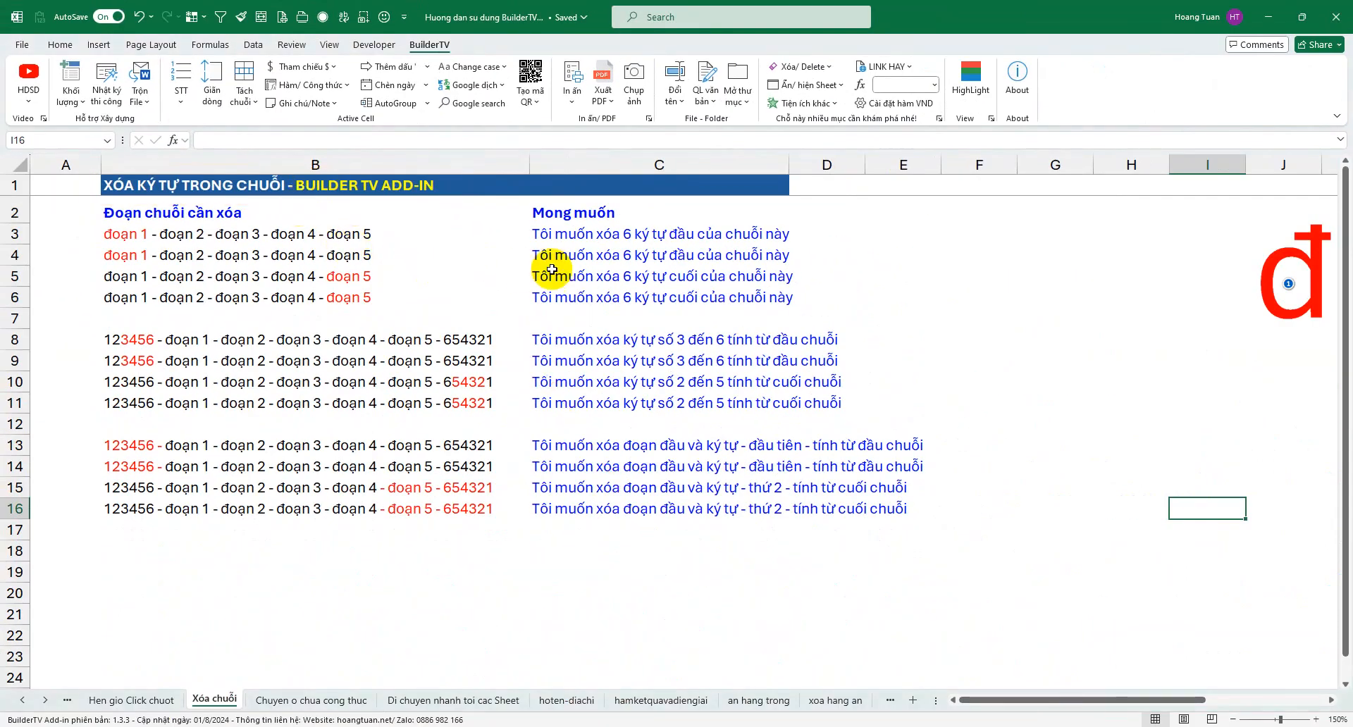
Step: Mark the strings in B2:B6 and the requirements in C2:C6 with two red annotation rectangles
click(133, 209)
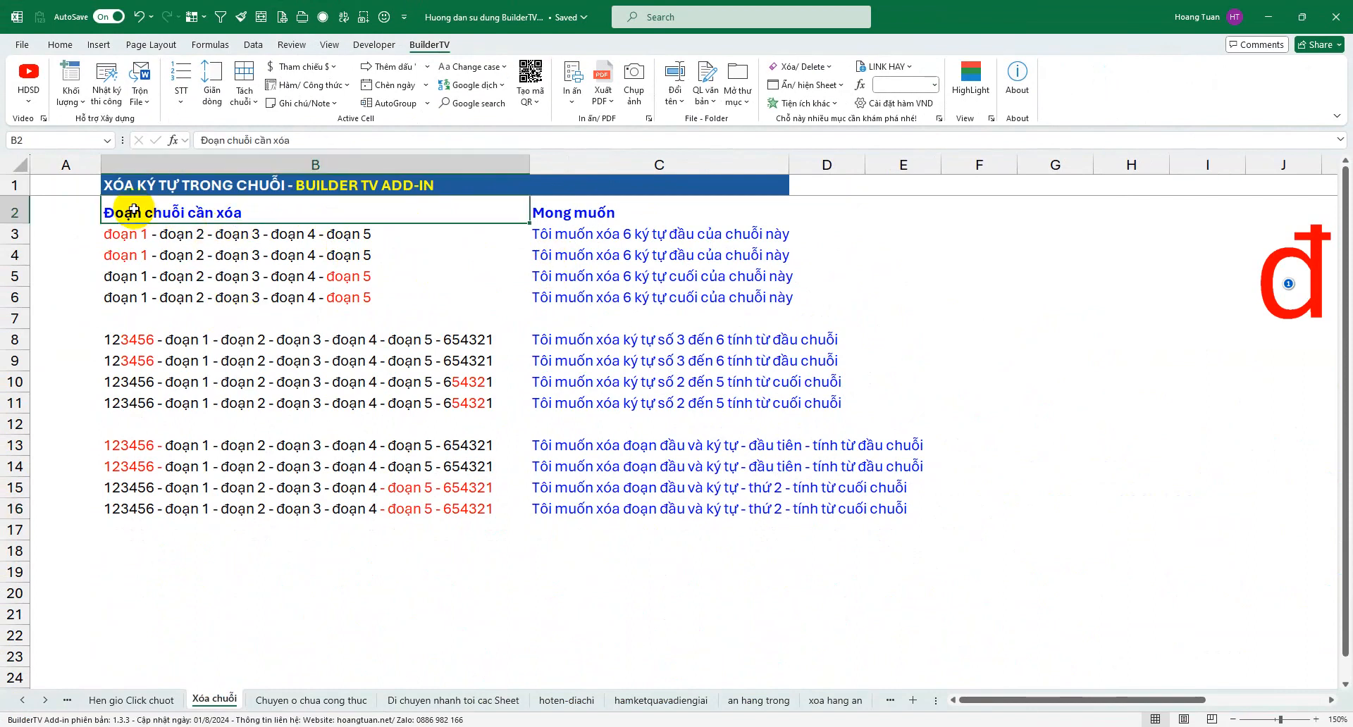
mouse_move(102, 202)
mouse_down()
mouse_move(253, 224)
mouse_move(393, 317)
mouse_up()
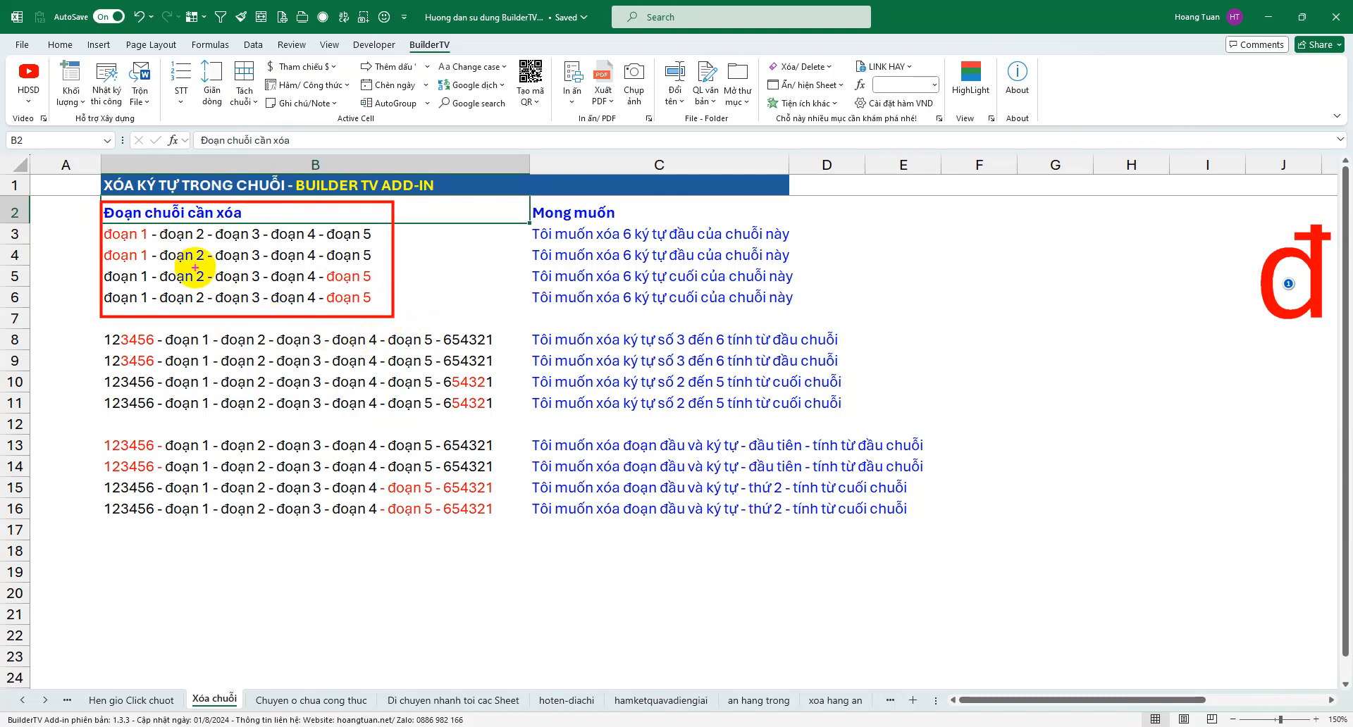
mouse_move(509, 203)
mouse_down()
mouse_move(846, 322)
mouse_move(827, 315)
mouse_up()
Step: Draw an annotation arrow pointing at the framed strings and label it "đây là chuỗi cần xóa"
drag(282, 332, 400, 585)
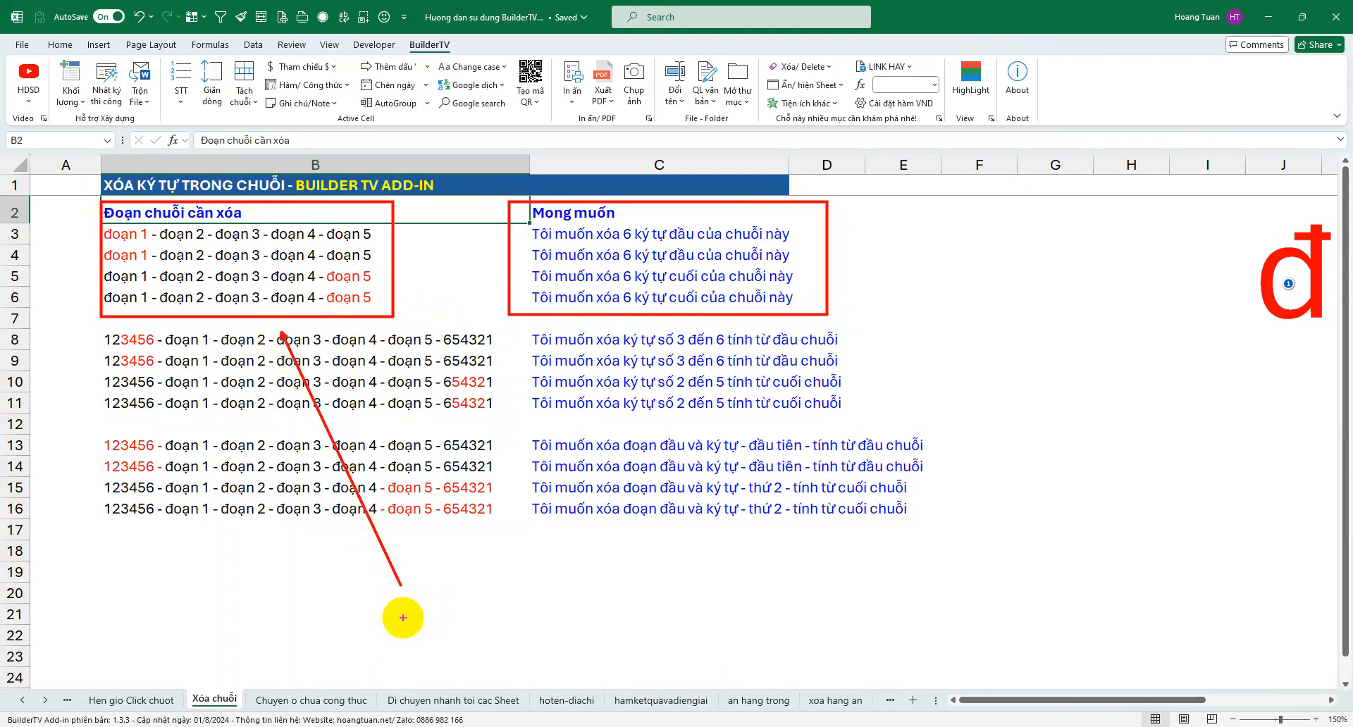
text(tddaay)
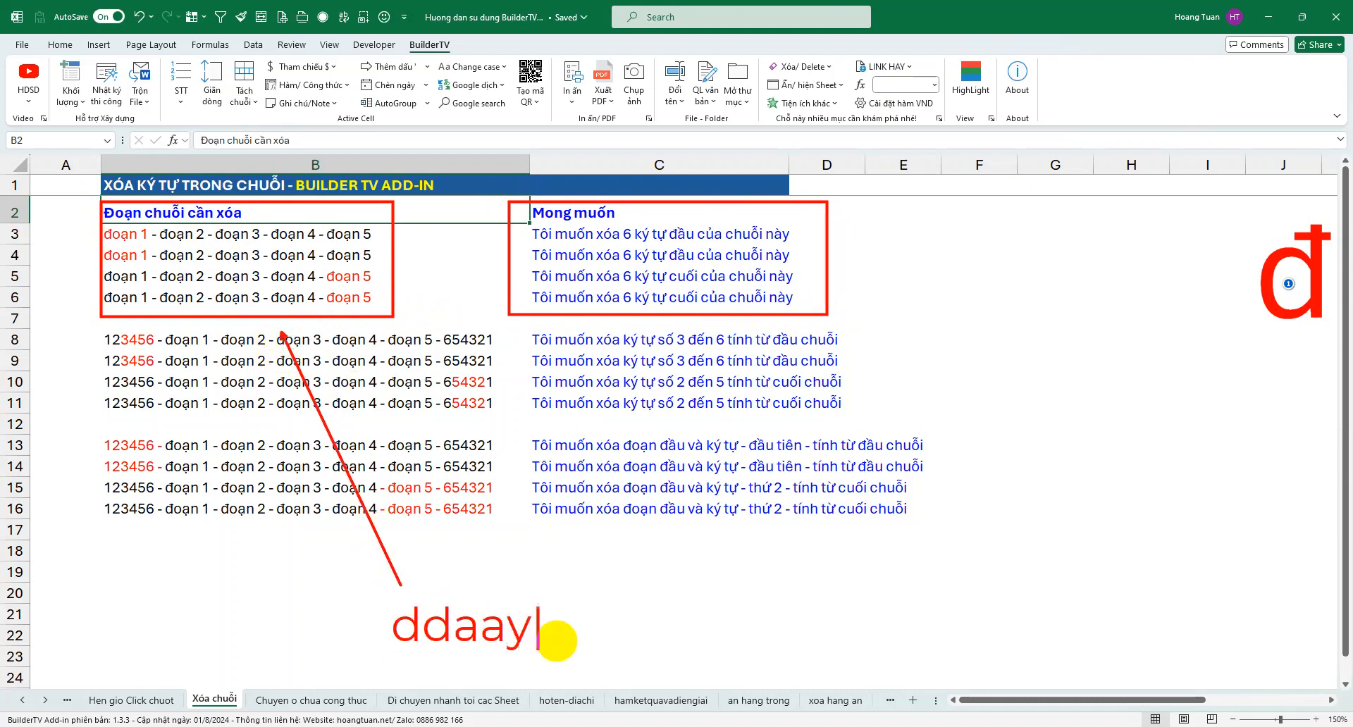
key(BackSpace)
key(BackSpace)
key(BackSpace)
key(BackSpace)
text(đây là)
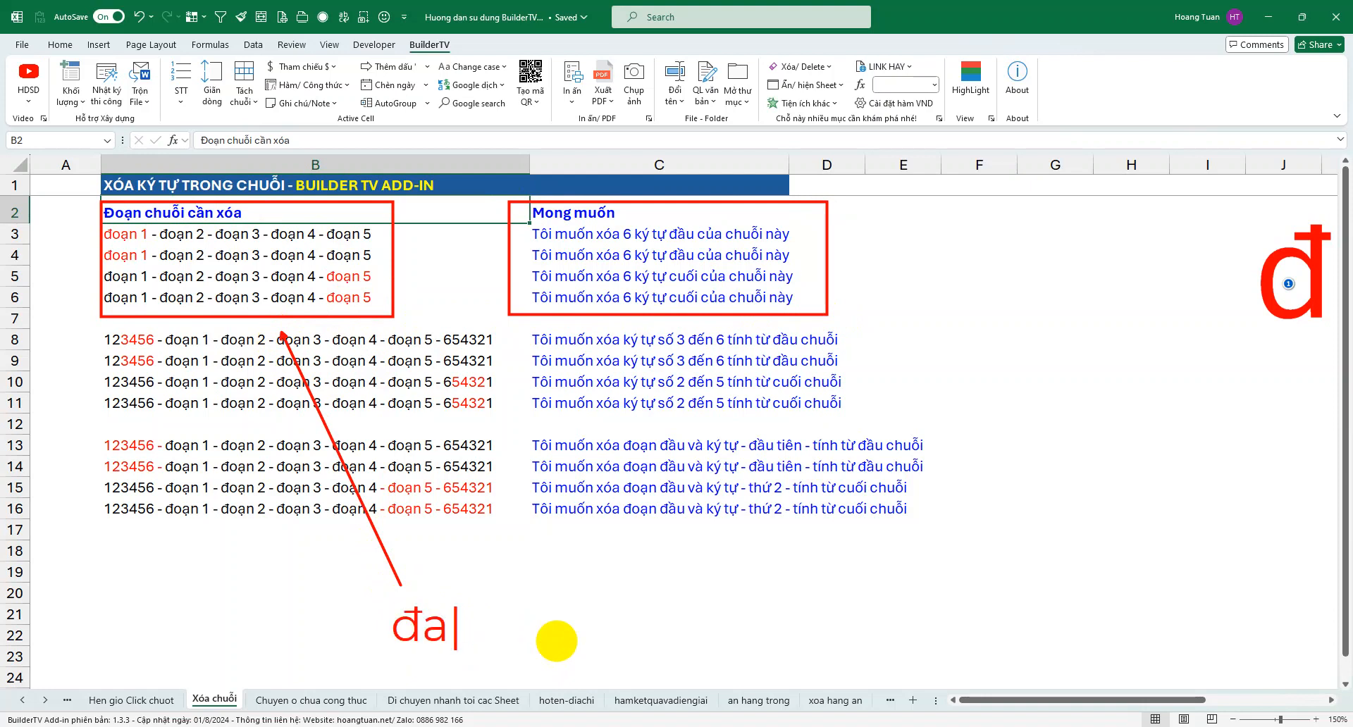
text( chu)
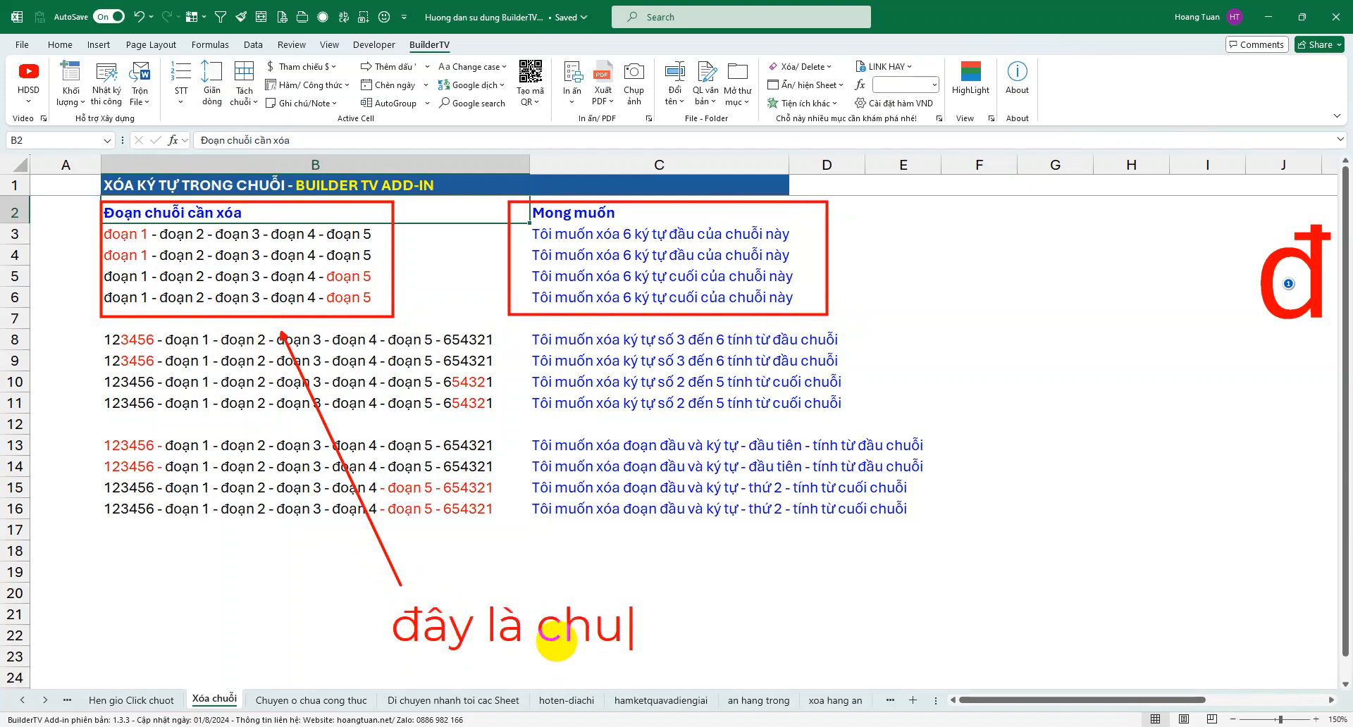
text(ỗi cần xóa)
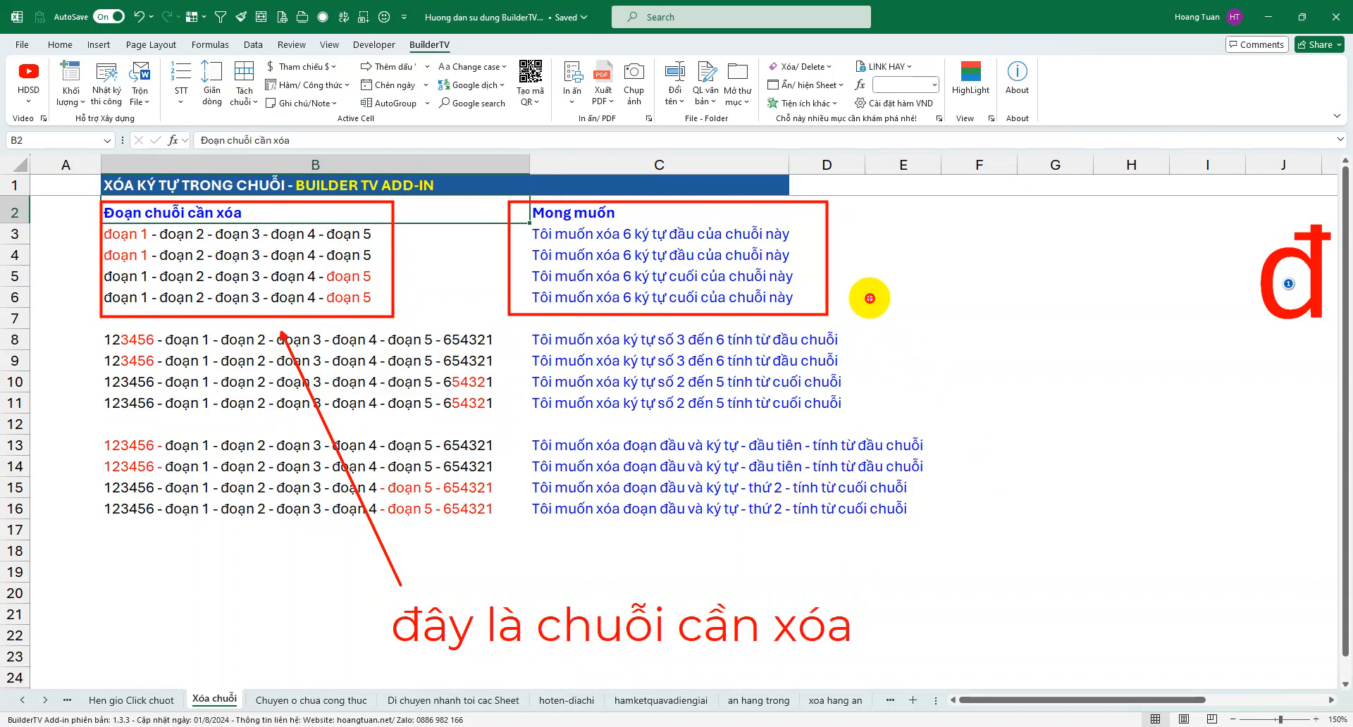
Step: Draw an annotation arrow pointing at the framed requirements and label it "đây là mong muốn"
drag(870, 300, 1085, 375)
text(tddaa)
key(BackSpace)
key(BackSpace)
key(BackSpace)
key(BackSpace)
text(đâ)
text(y )
text(là mong )
text(muốn)
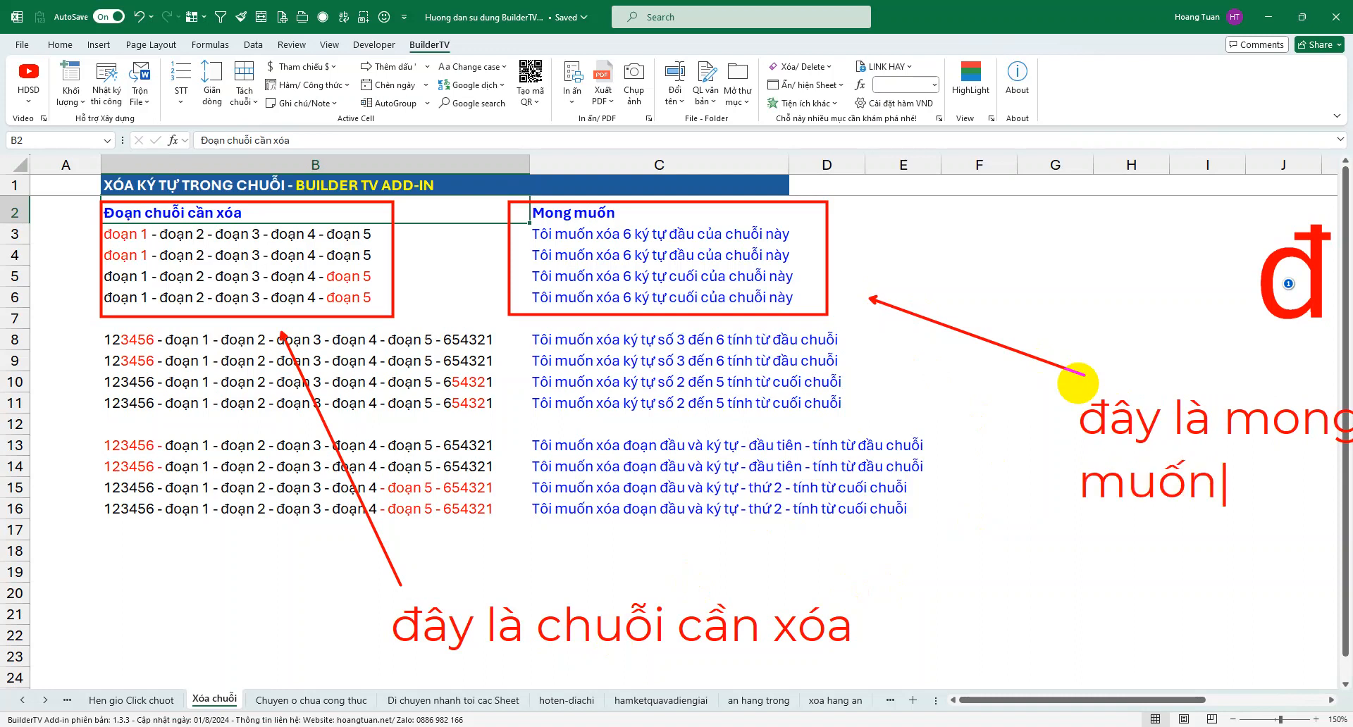
click(974, 406)
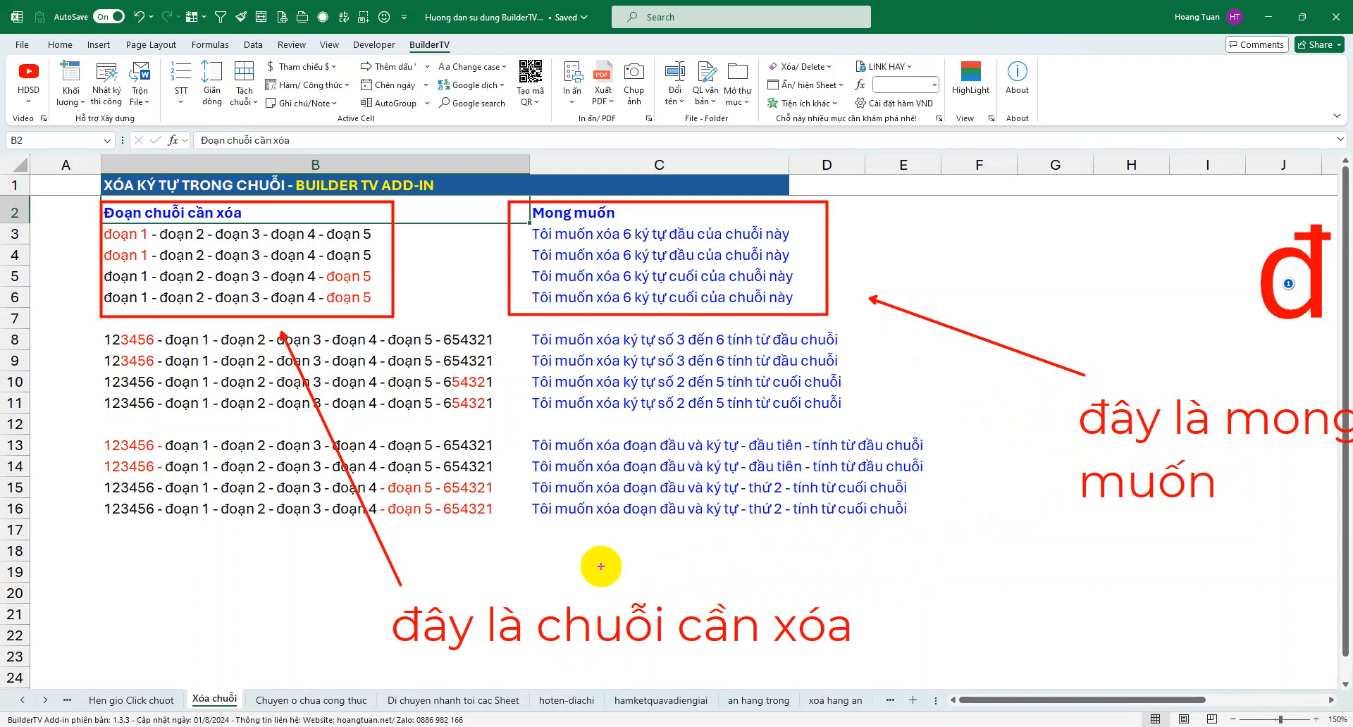
Step: Add the annotation text "chúng ta cùng bắt đầu vào ví dụ" just below the last table row
drag(459, 576, 452, 518)
text(c)
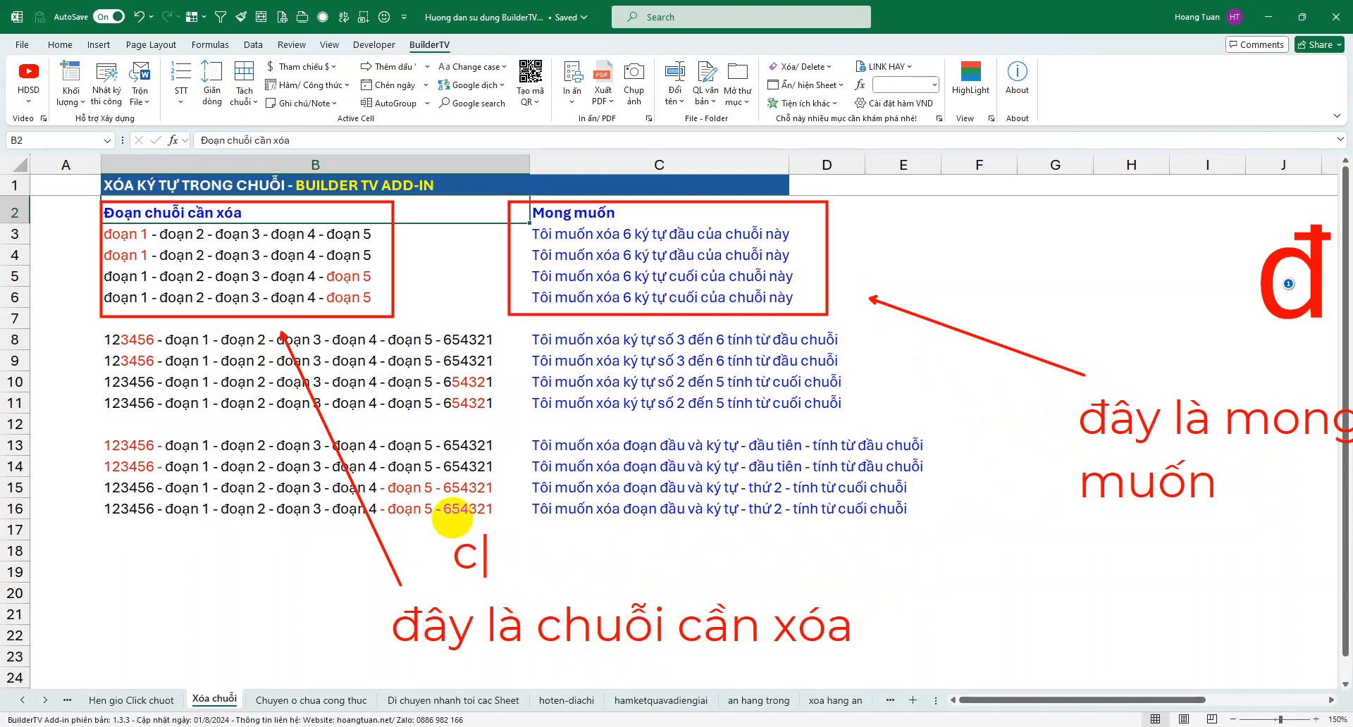
text(húng ta c)
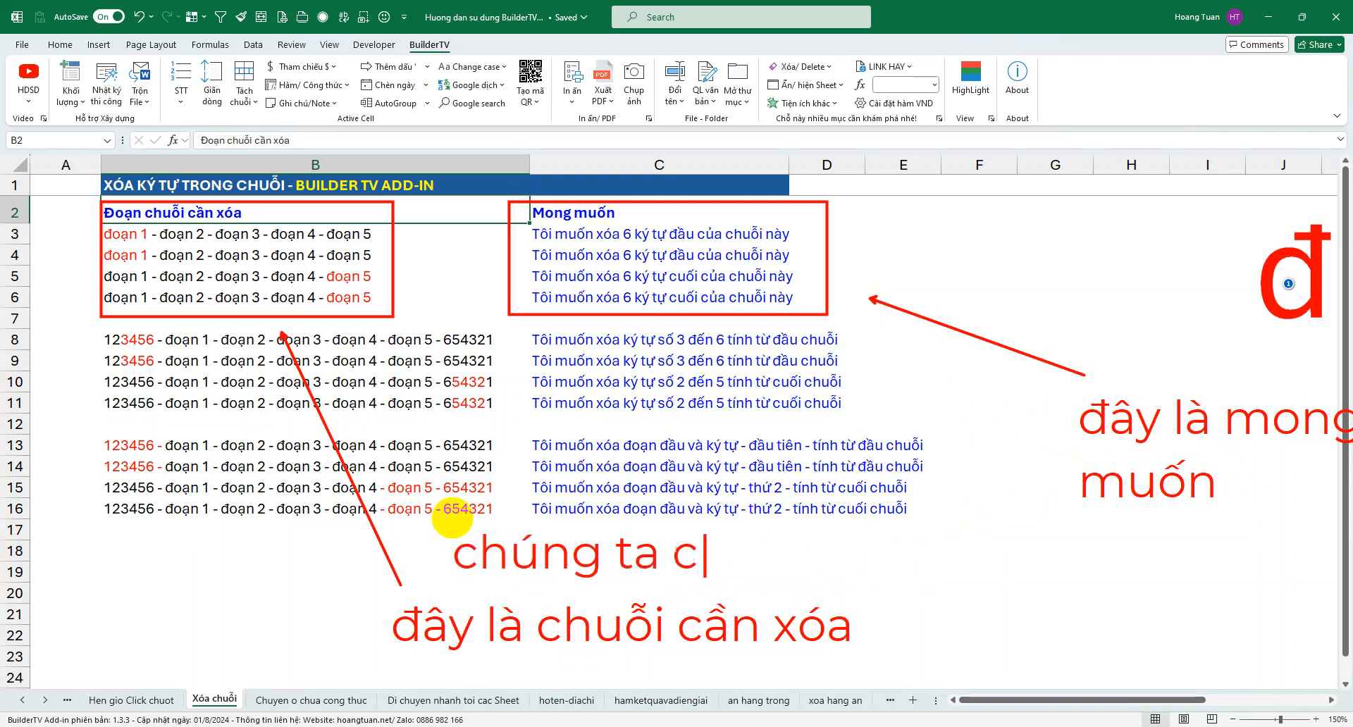
text(ùng băts d)
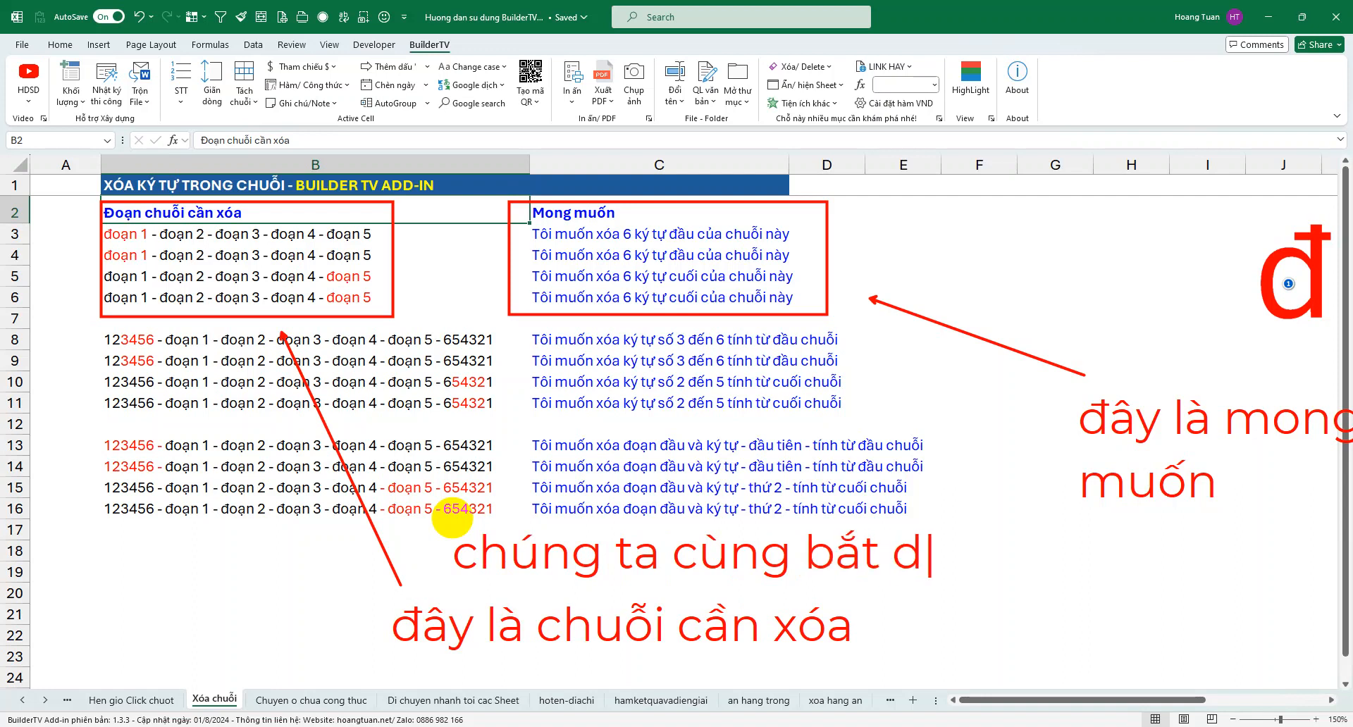
text(âuvaof vis duj)
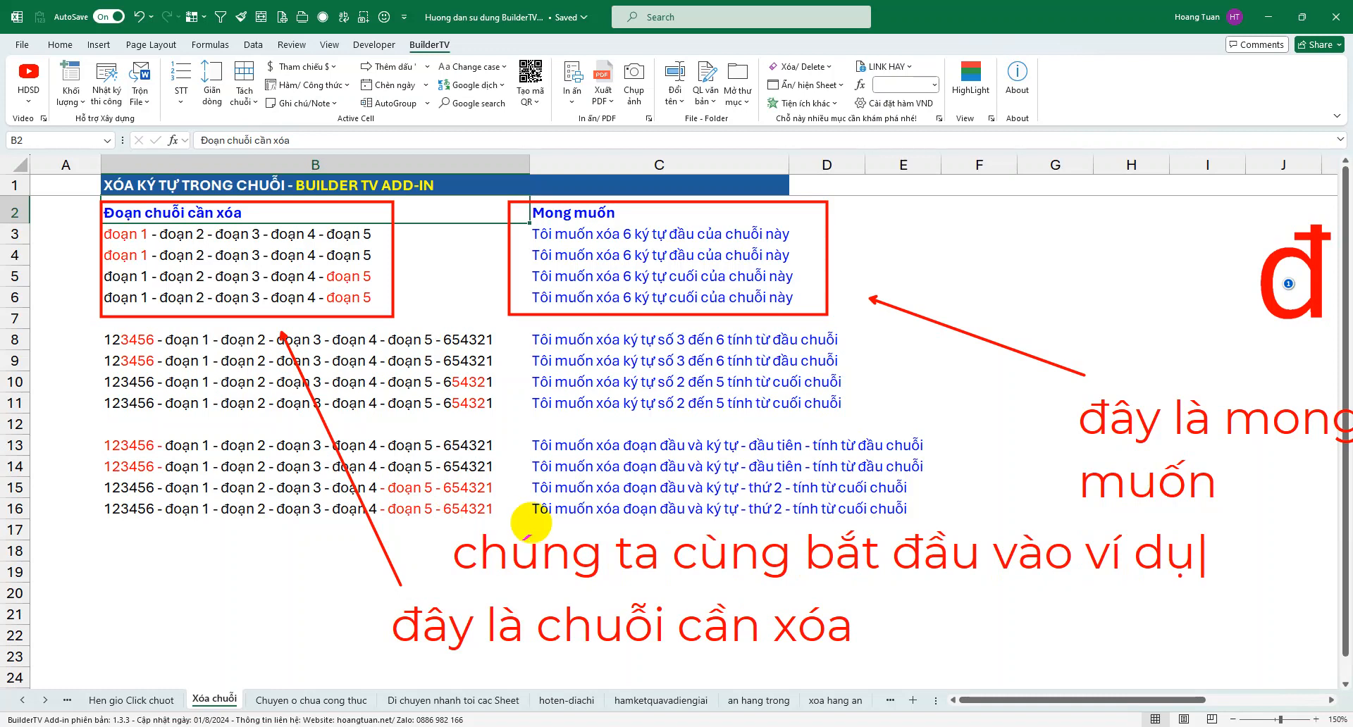
key(Escape)
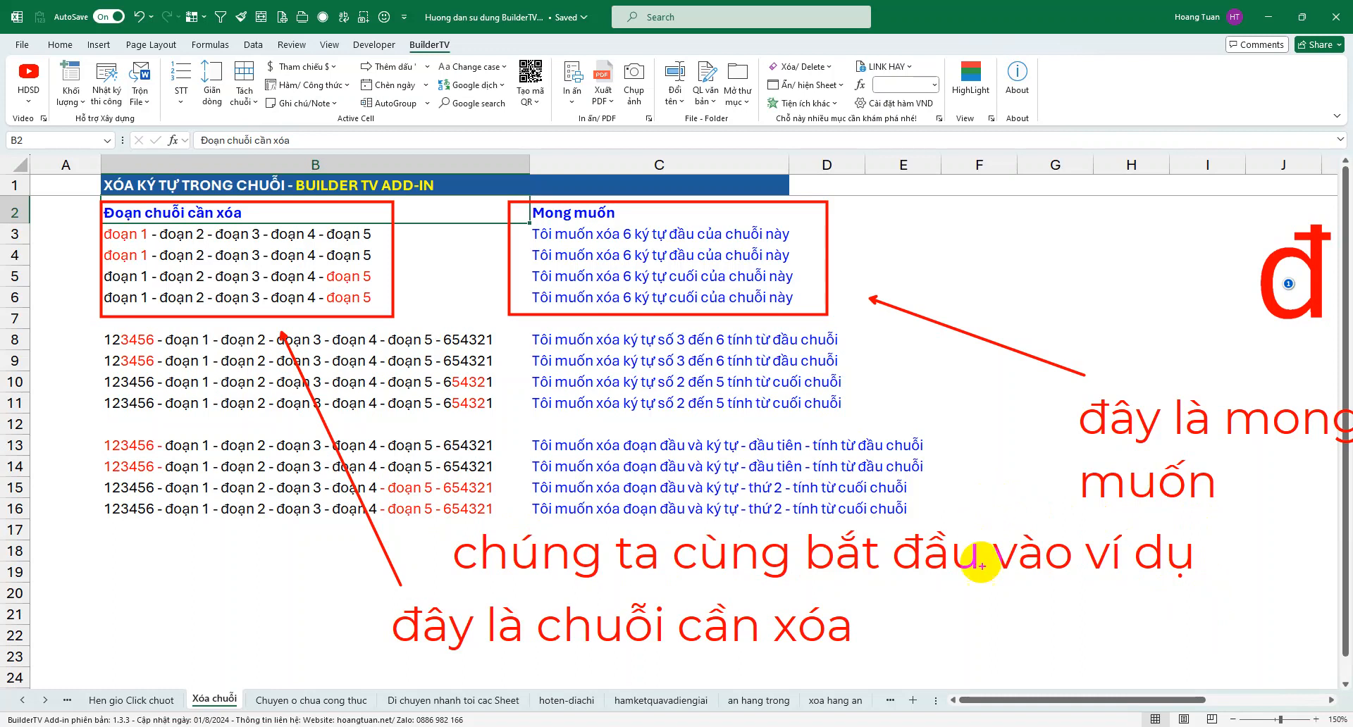
Step: Write the annotation "bước 1. chọn vùng cần xóa" beside the requirements, then clear all annotations from the screen
drag(864, 259, 863, 212)
text(bước 1.)
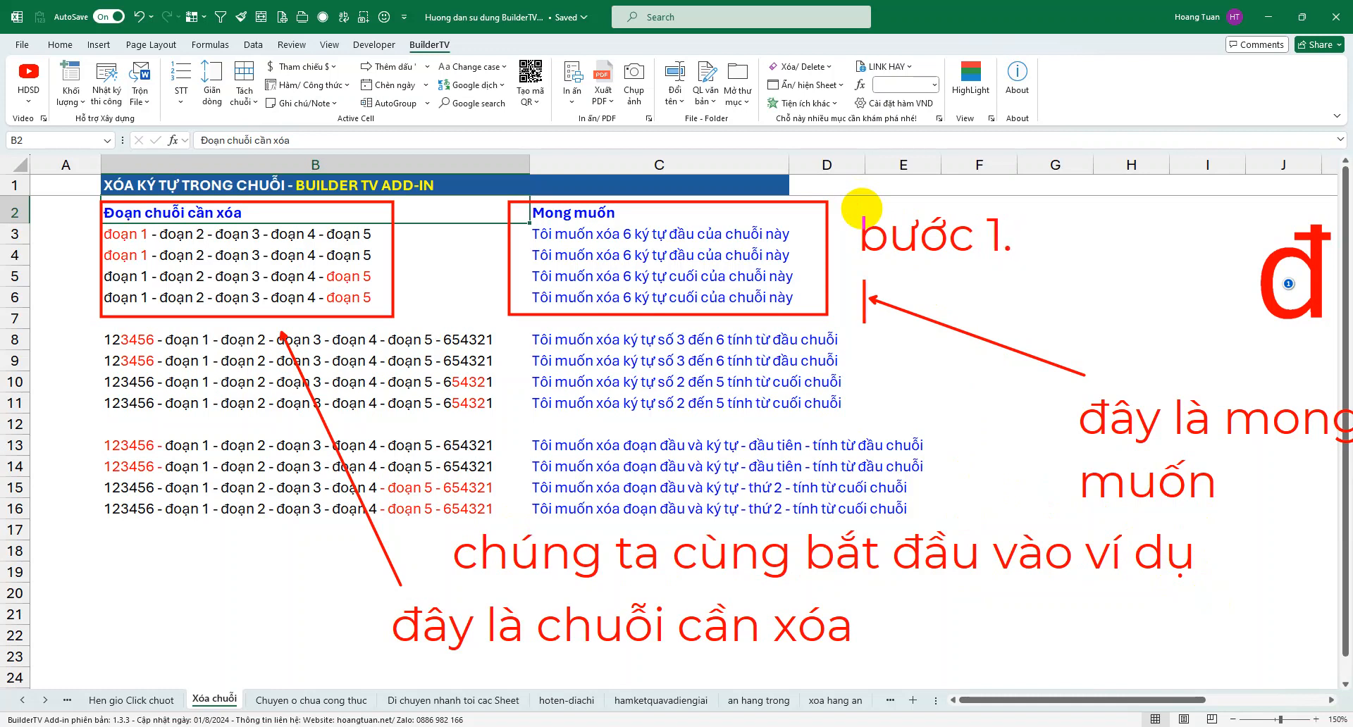
text(cho)
text(n vùng ca)
text(n xóa)
key(Escape)
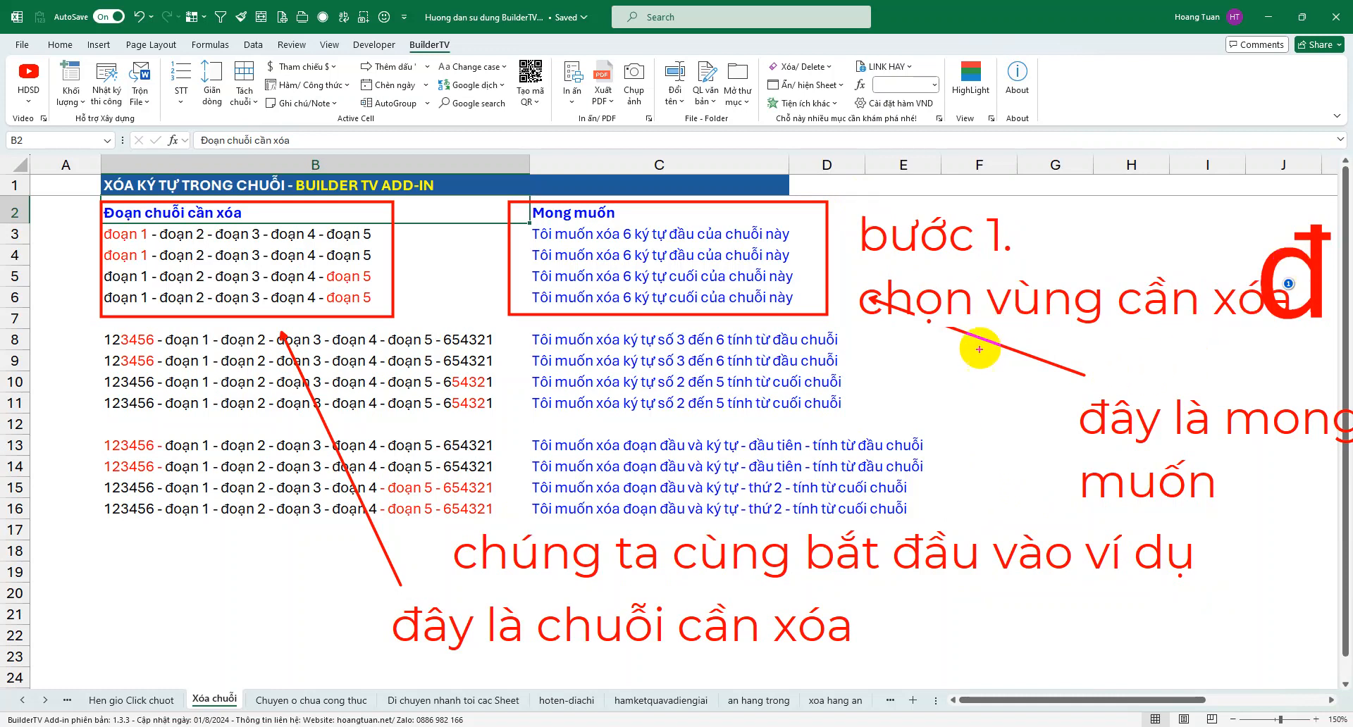
key(Escape)
Step: Open the "Xóa các ký tự trong chuỗi" tool for cells B3:B4 and move its dialog clear of rows 3 and 4
drag(270, 234, 265, 251)
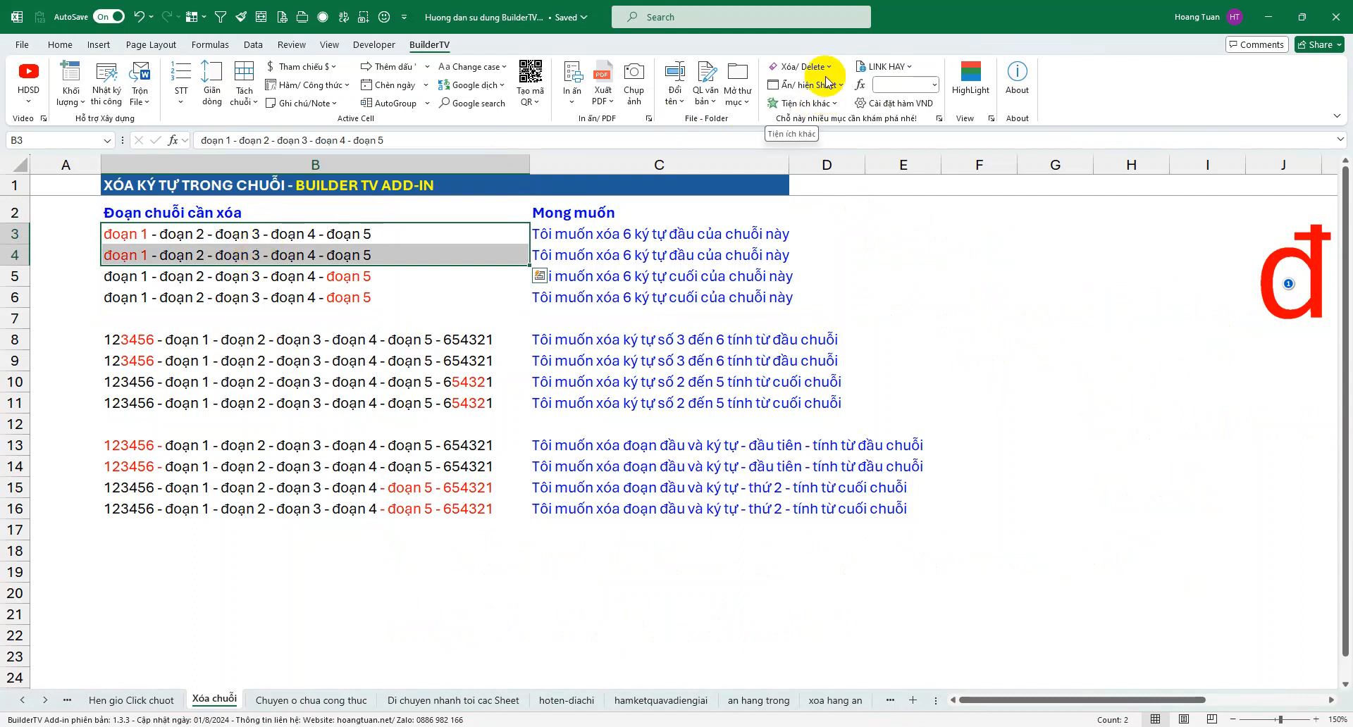
click(803, 66)
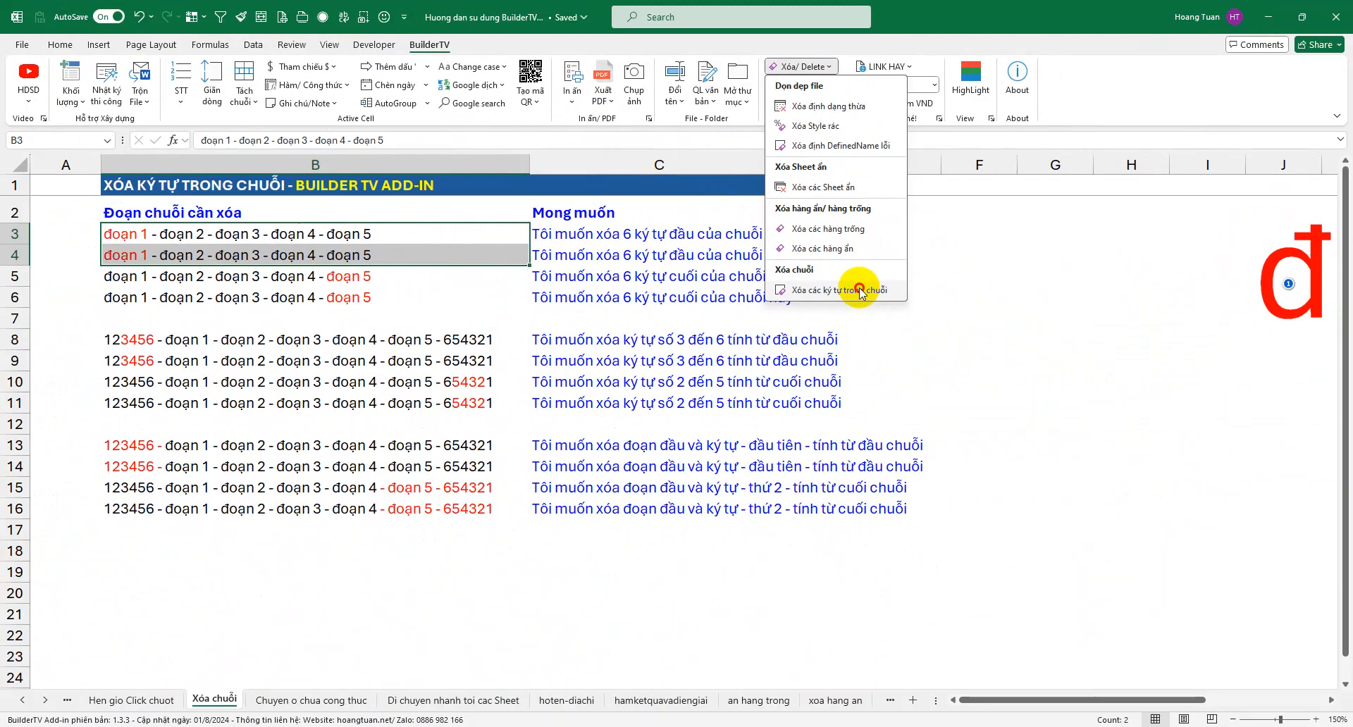
click(860, 289)
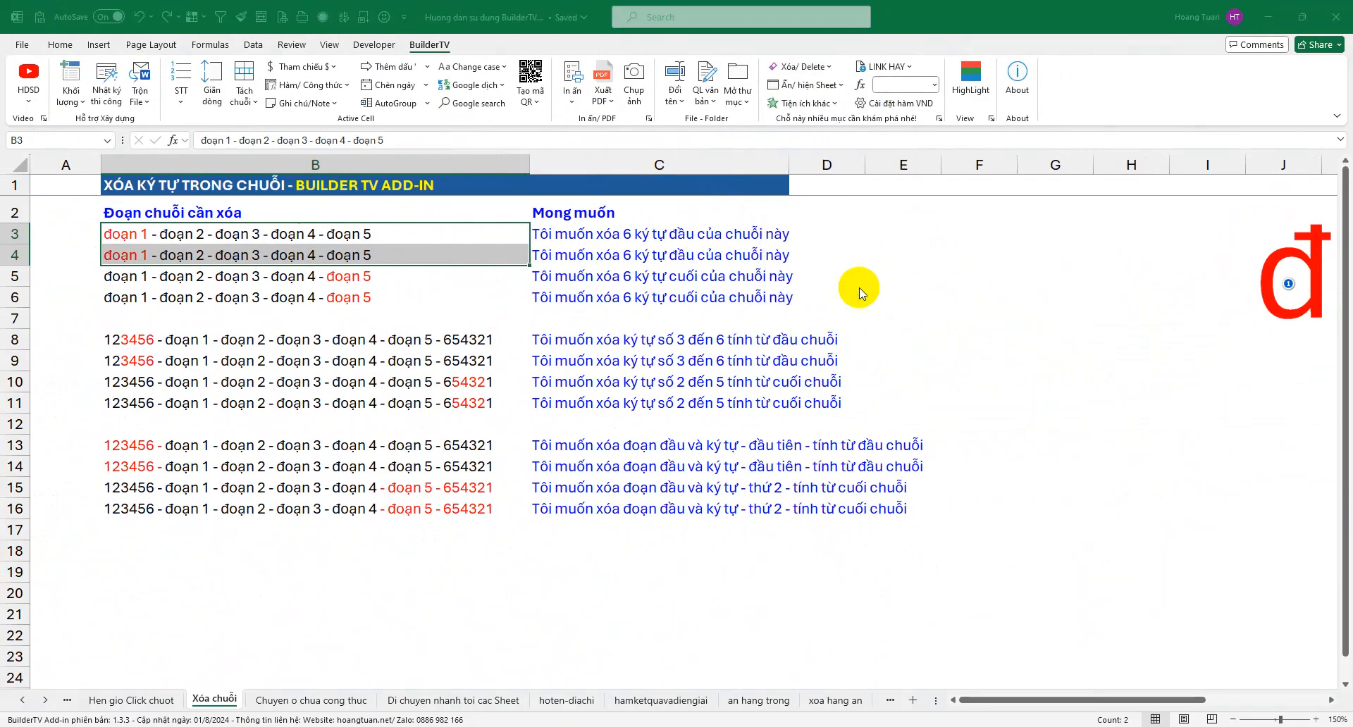
drag(695, 219, 735, 302)
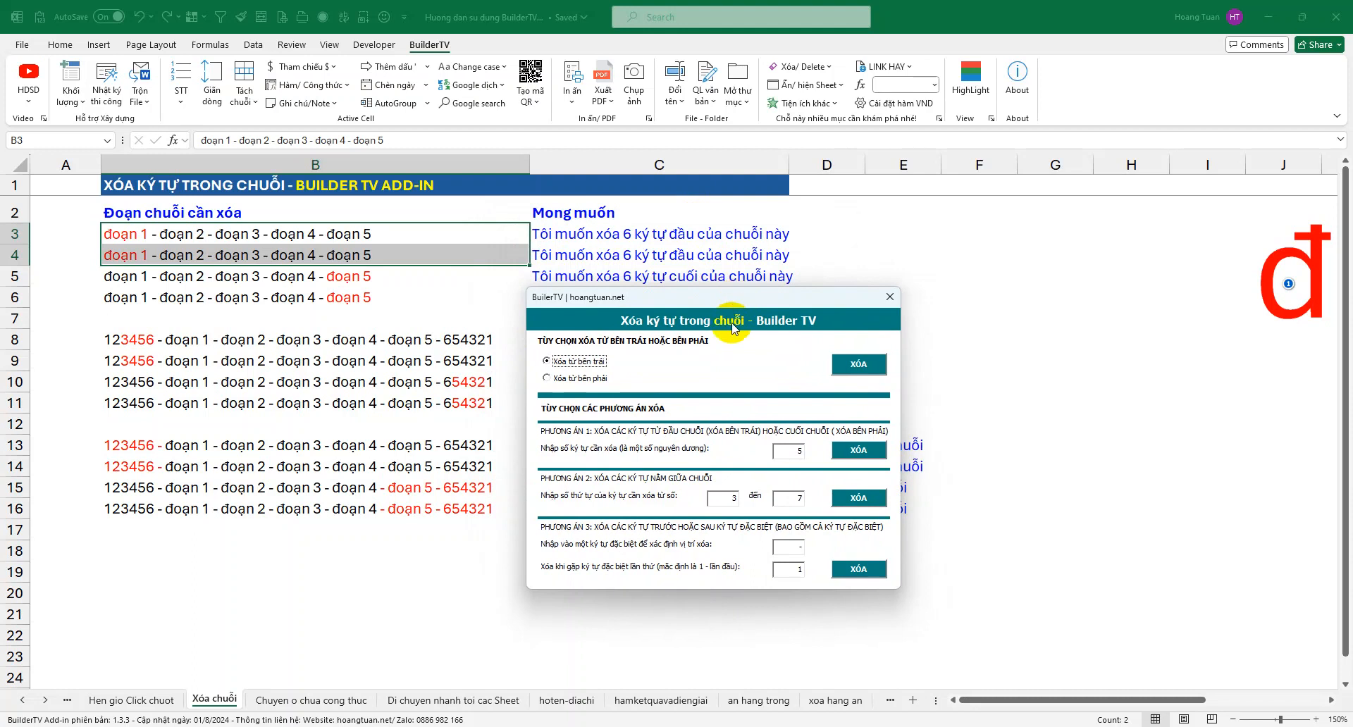
Step: Frame "6 ký tự" in C3 and the option 1 character-count field in red, linking them with an arrow
drag(619, 227, 674, 243)
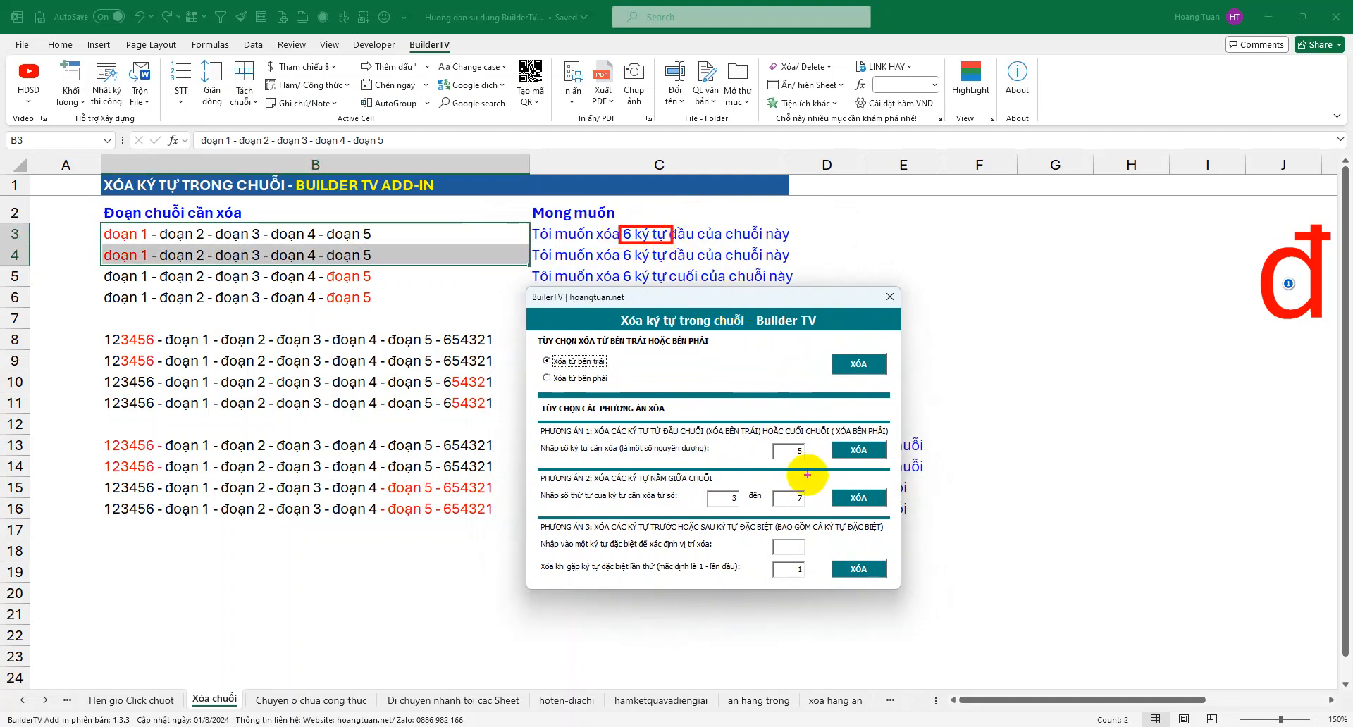
drag(764, 441, 814, 464)
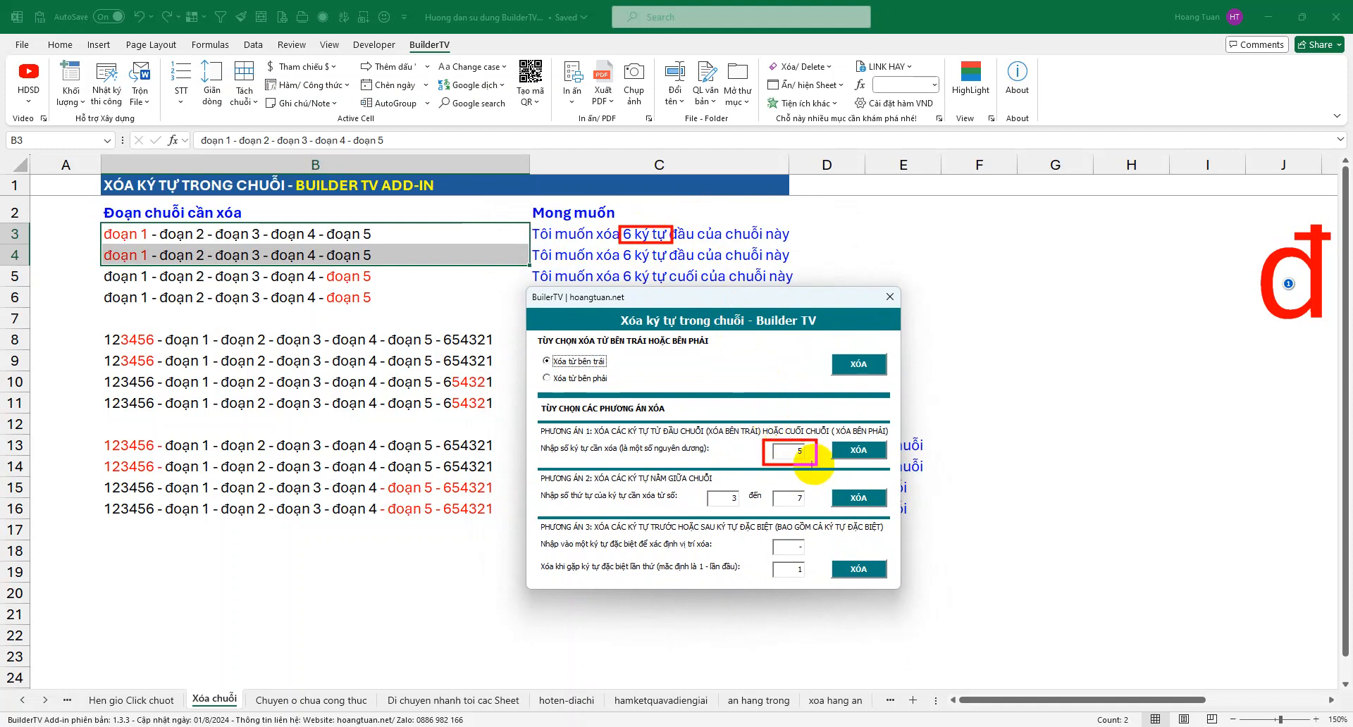
drag(655, 242, 776, 437)
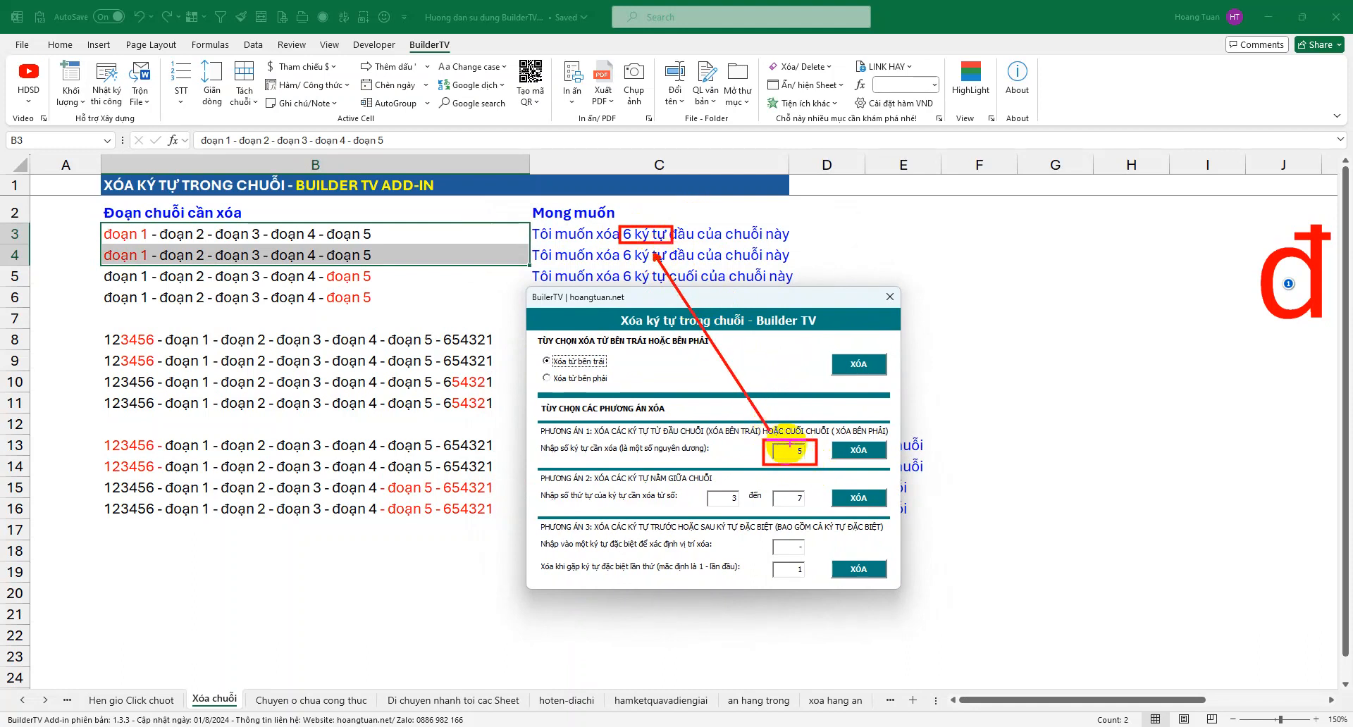
Step: Annotate the character-count field with "xóa mấy chữ thì nhập số ở đây" and underline its positive-integer note in red
drag(916, 441, 913, 386)
text(xoas)
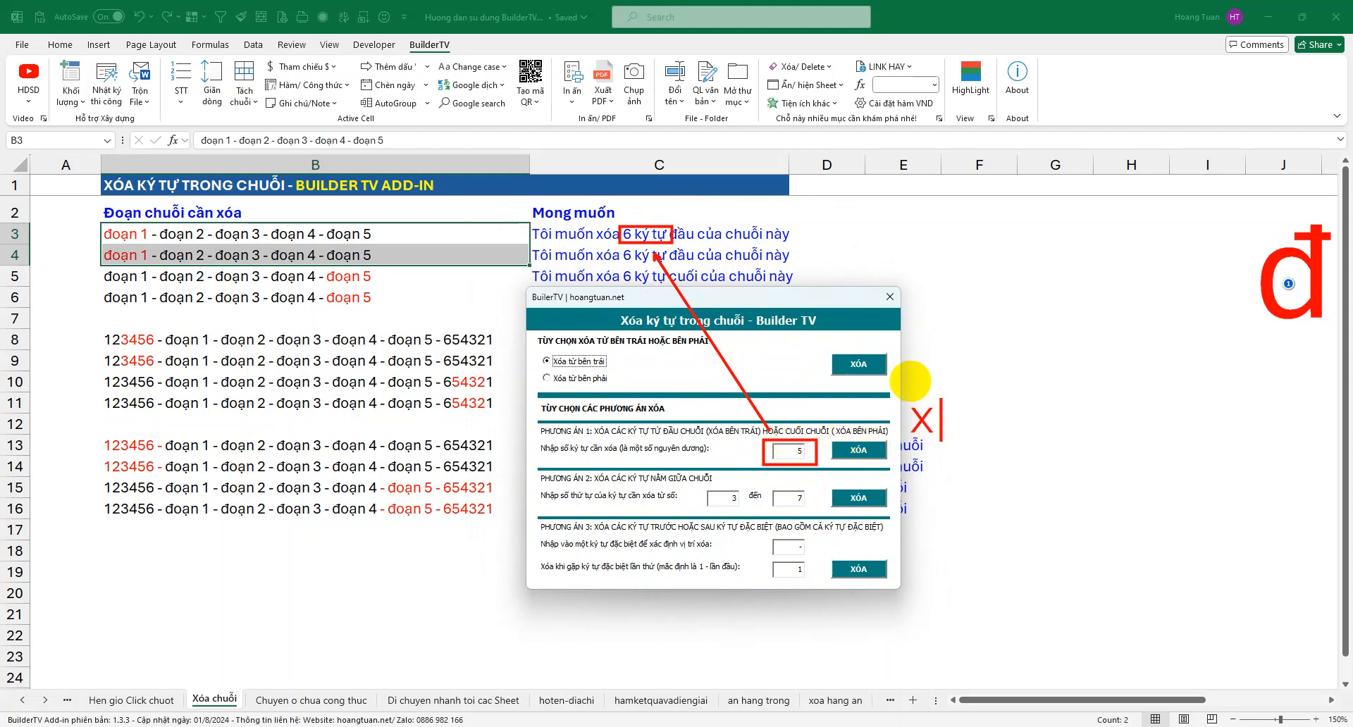
key(BackSpace)
key(BackSpace)
key(BackSpace)
text(óa)
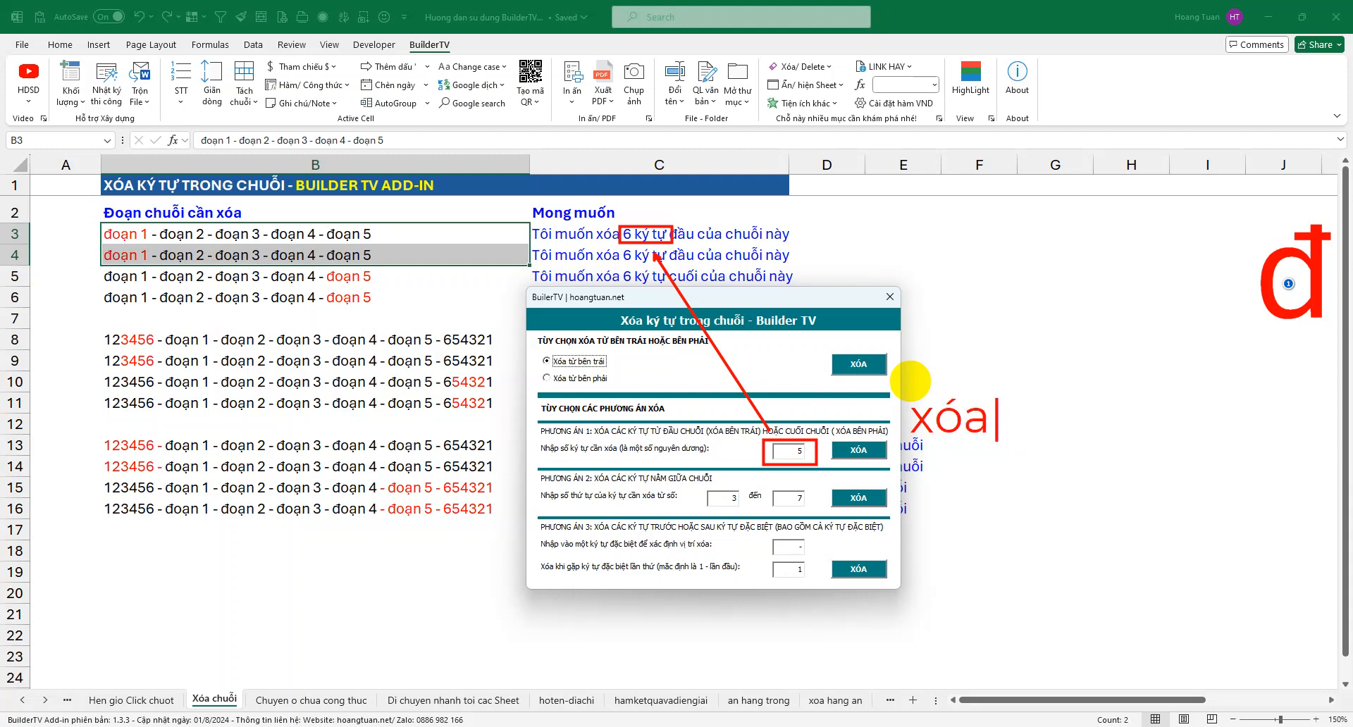
text( mấy )
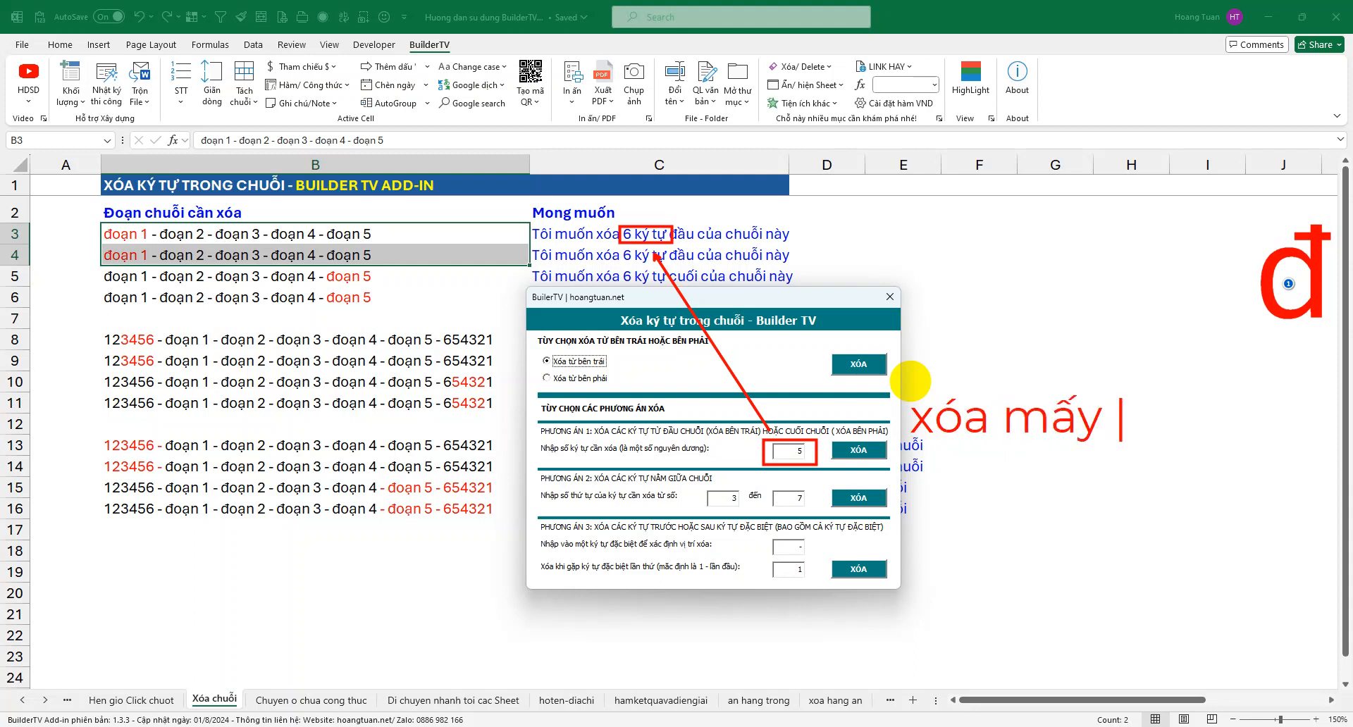
text(chưth)
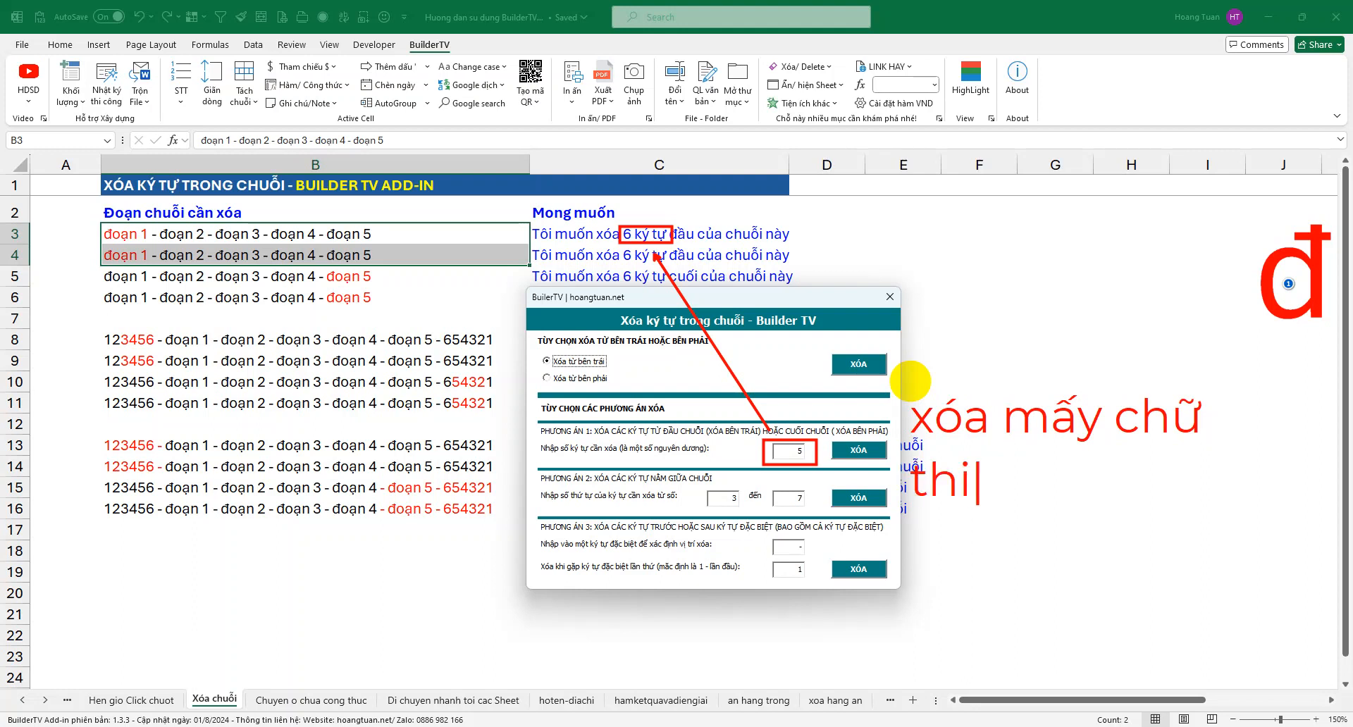
text(ì nhập s)
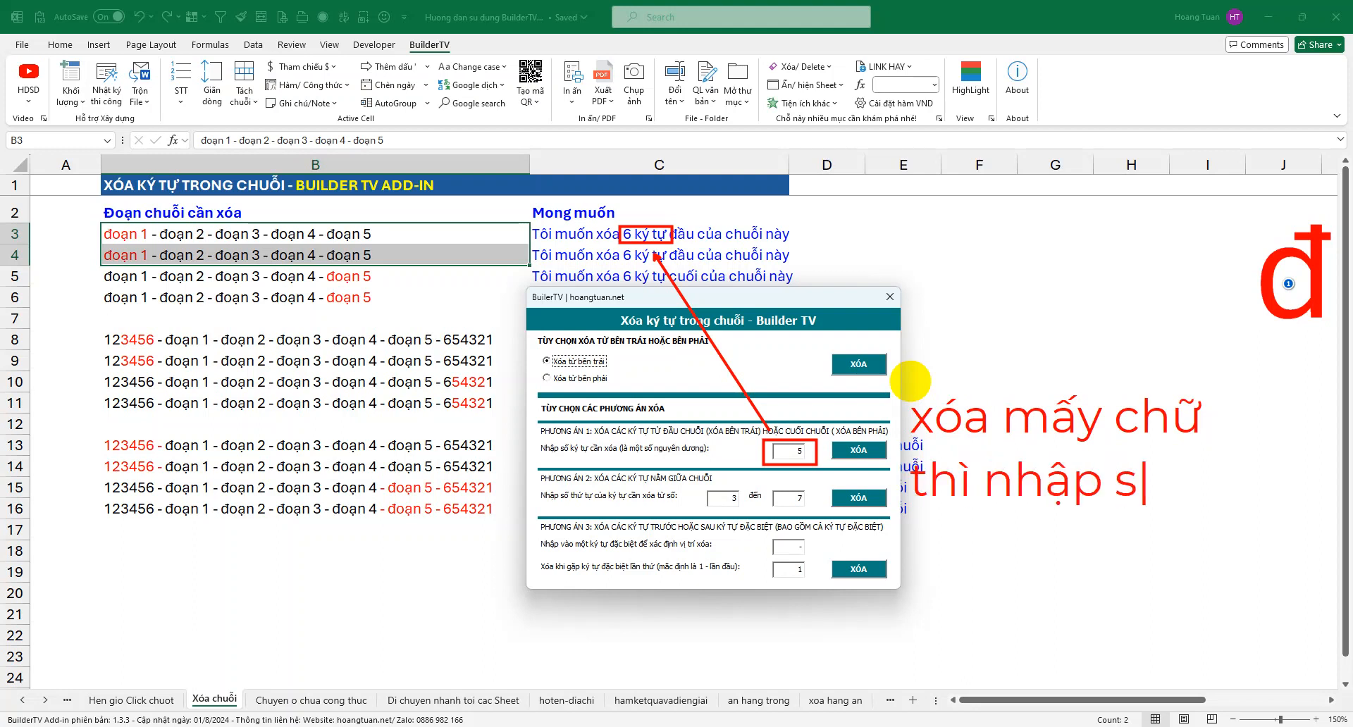
text(ố ở đây)
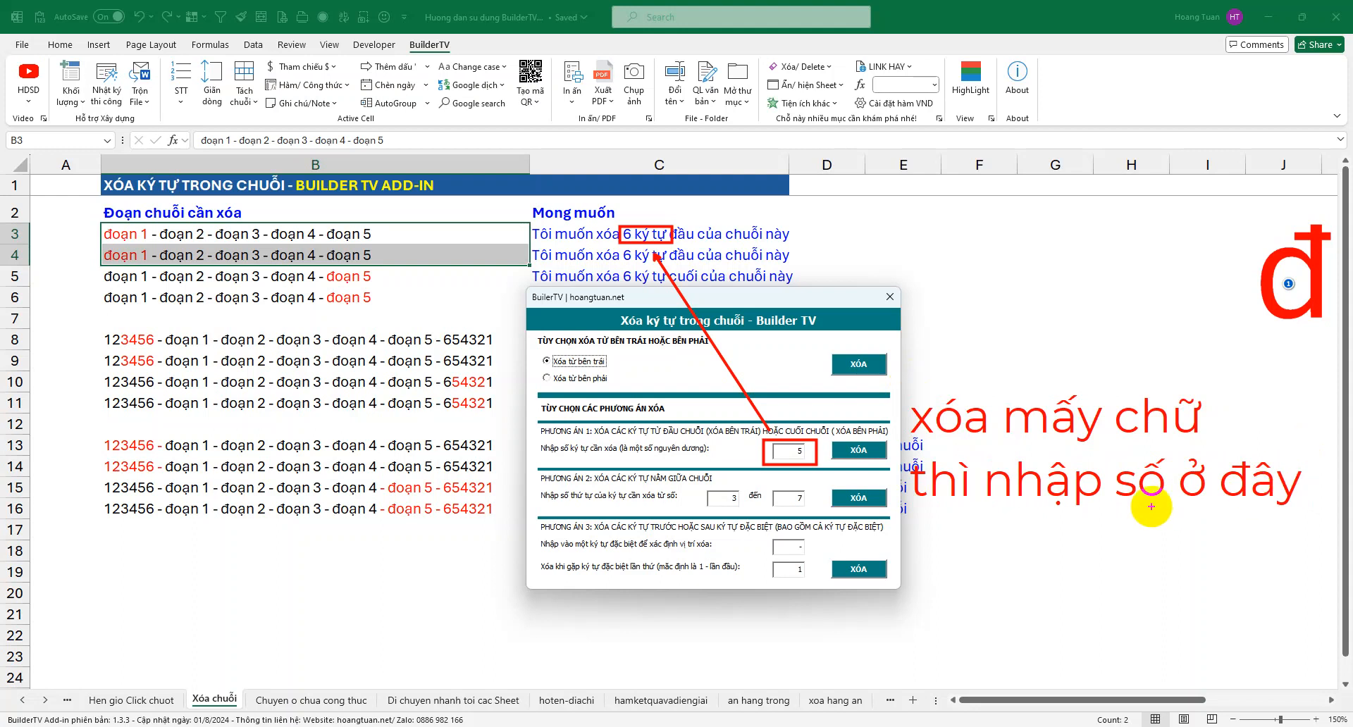
drag(621, 458, 706, 457)
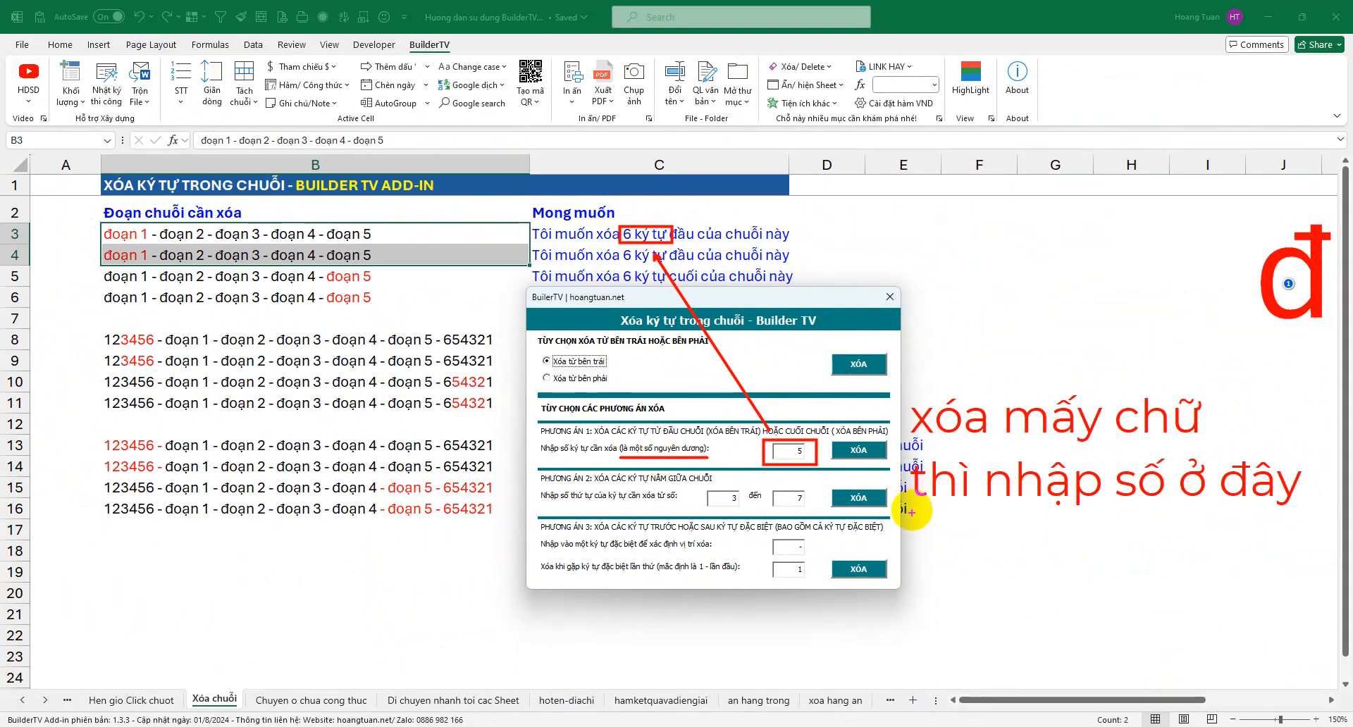
Step: Write "mình cần xóa 6 thì mình nhập số mấy nhỉ :v" below the note, clear the annotations and set option 1's character count to 6
text(minhf caanf)
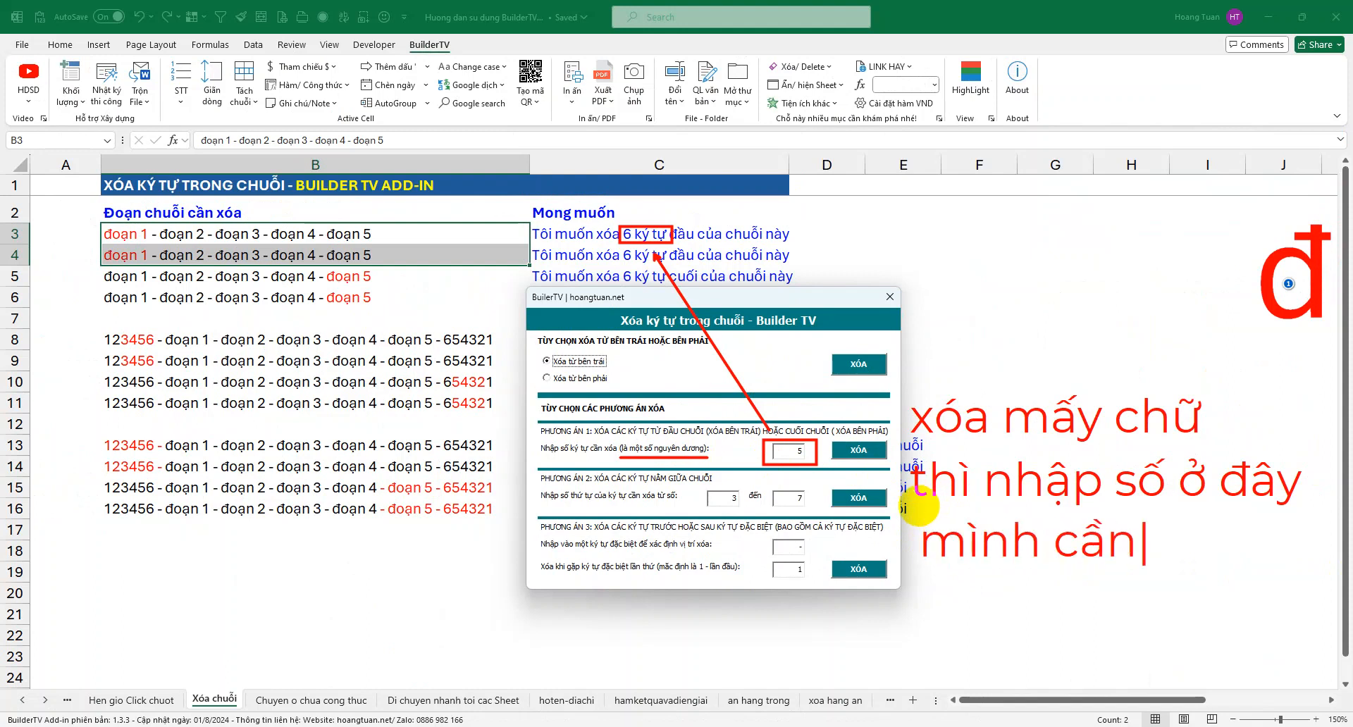
text( xoas 6)
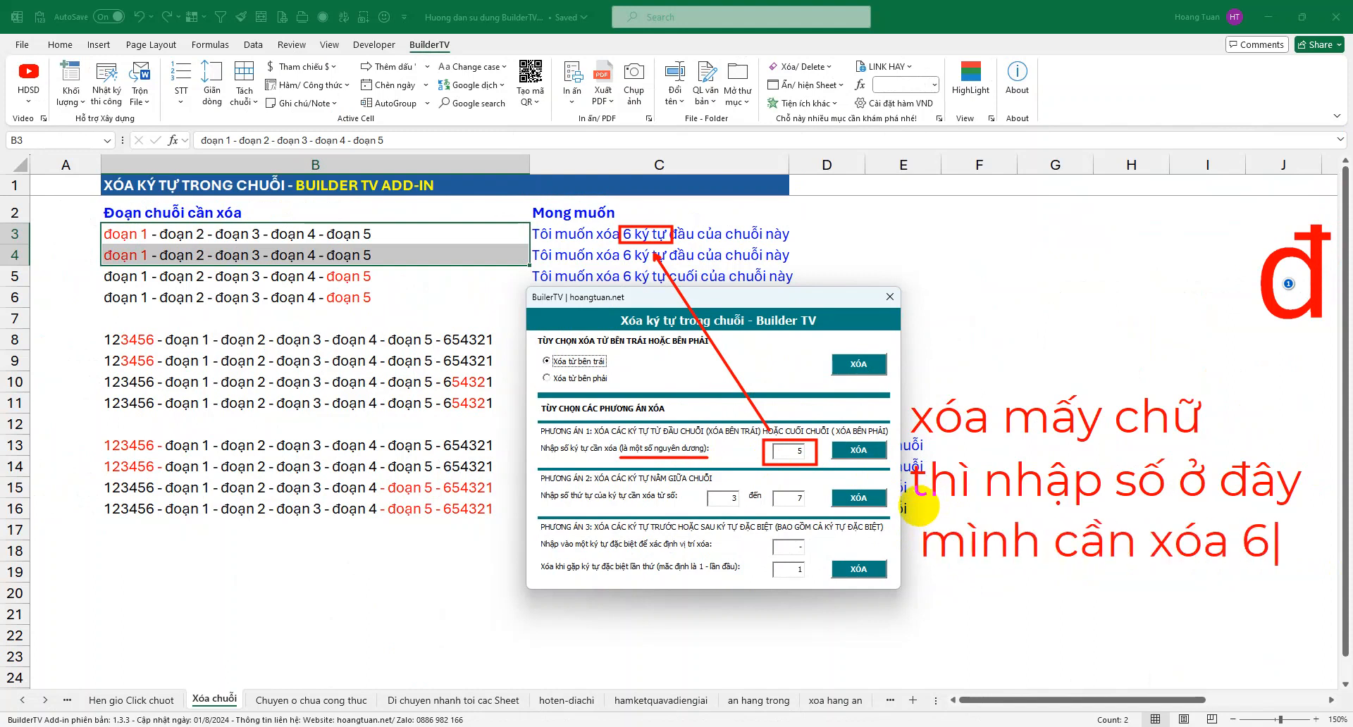
text(thif minhf nh)
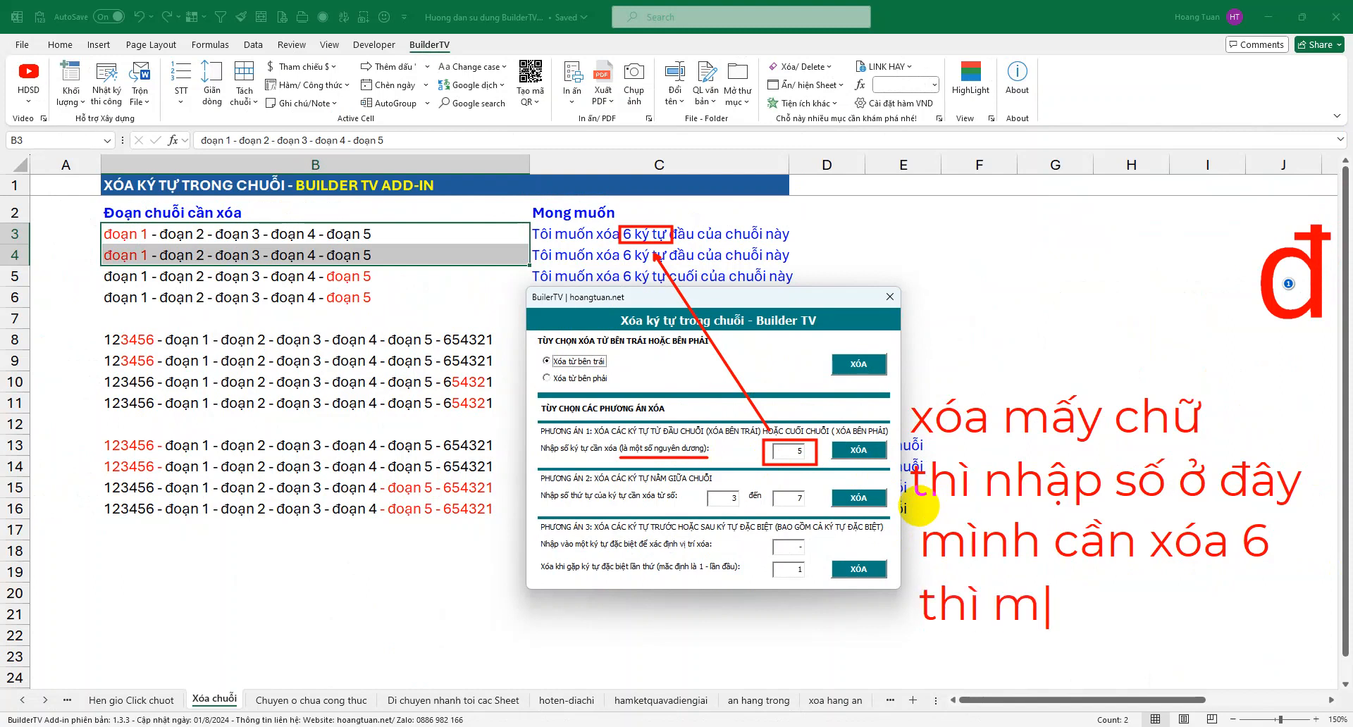
text(aapj)
text(soos maays)
text( n)
text(hir)
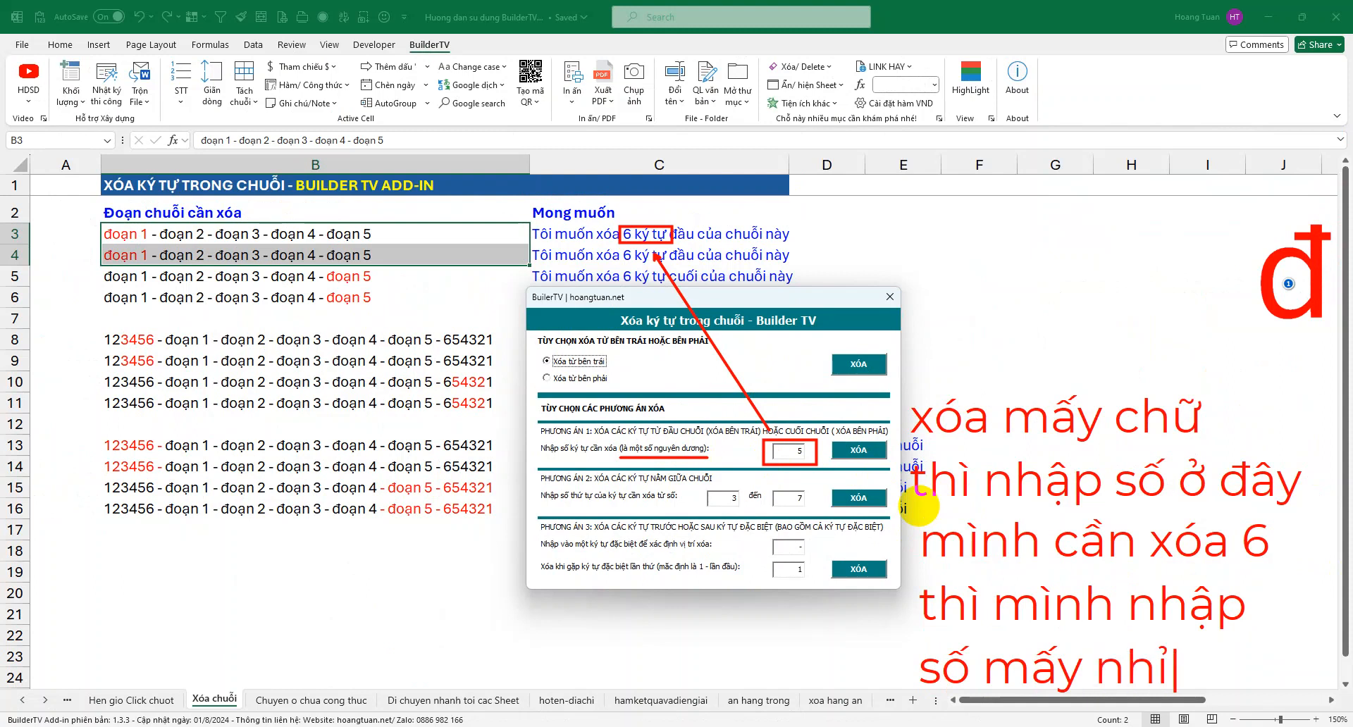
text( :v)
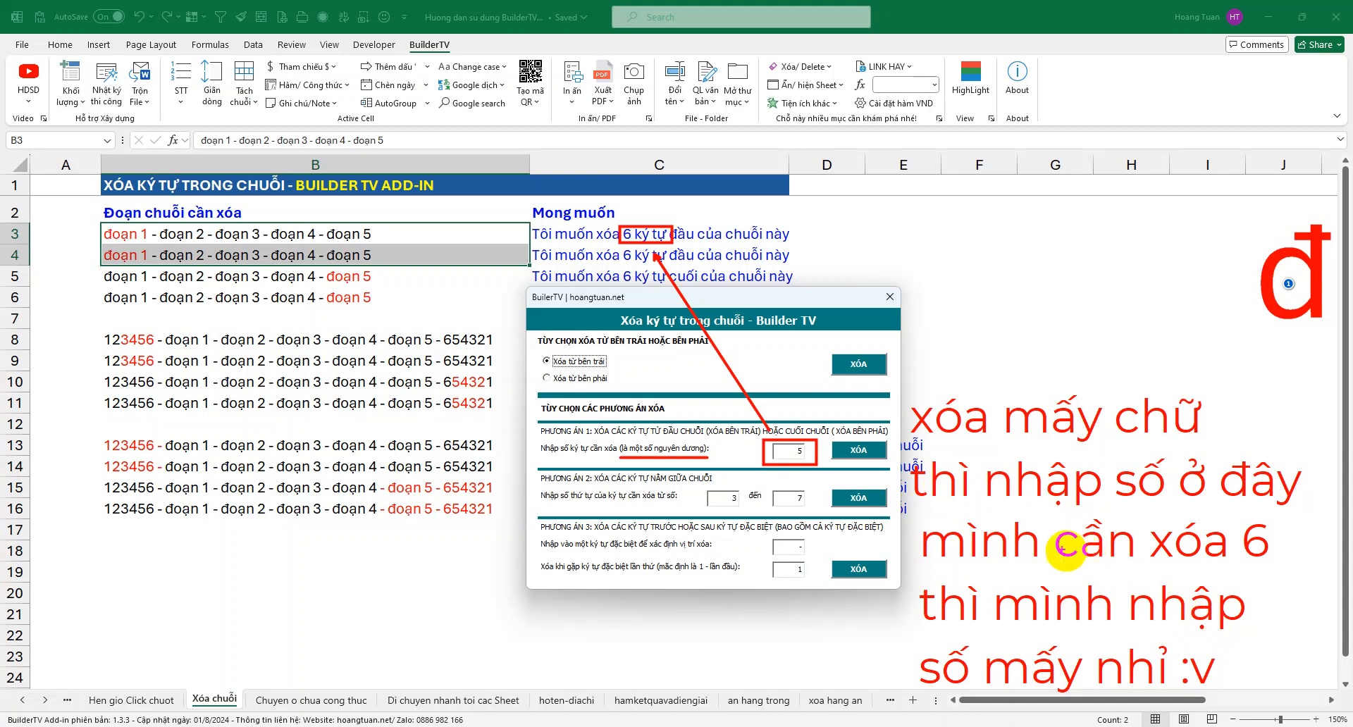
key(Escape)
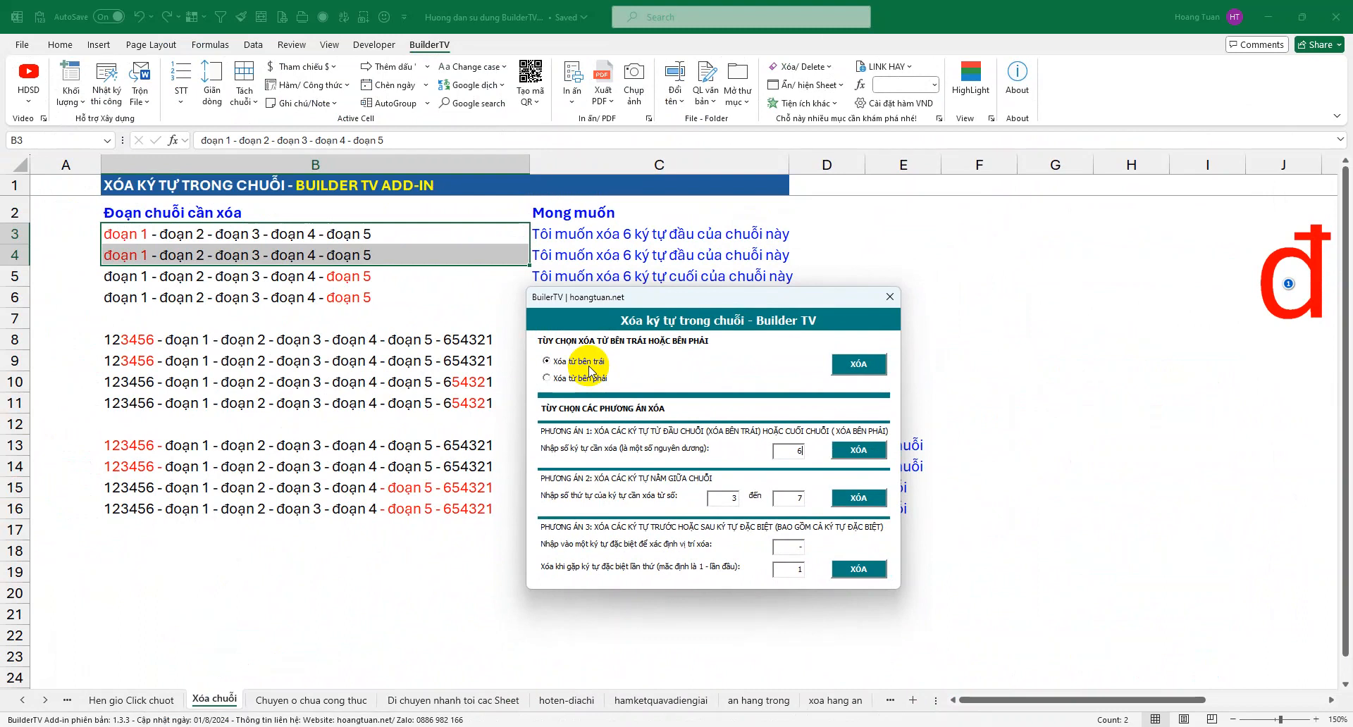
Step: Frame the "Xóa từ bên trái" option and "đầu của chuỗi này" in C3 in red, linking them with an arrow
drag(537, 352, 617, 370)
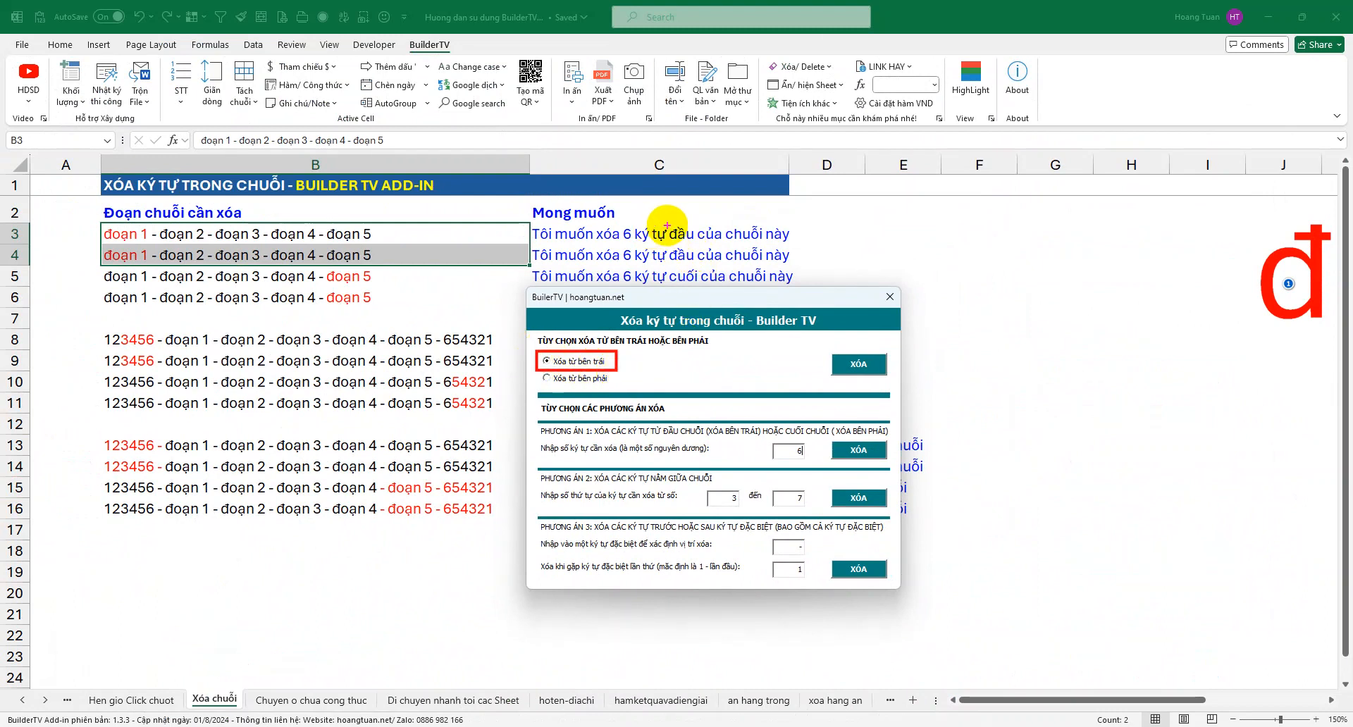
drag(667, 224, 799, 243)
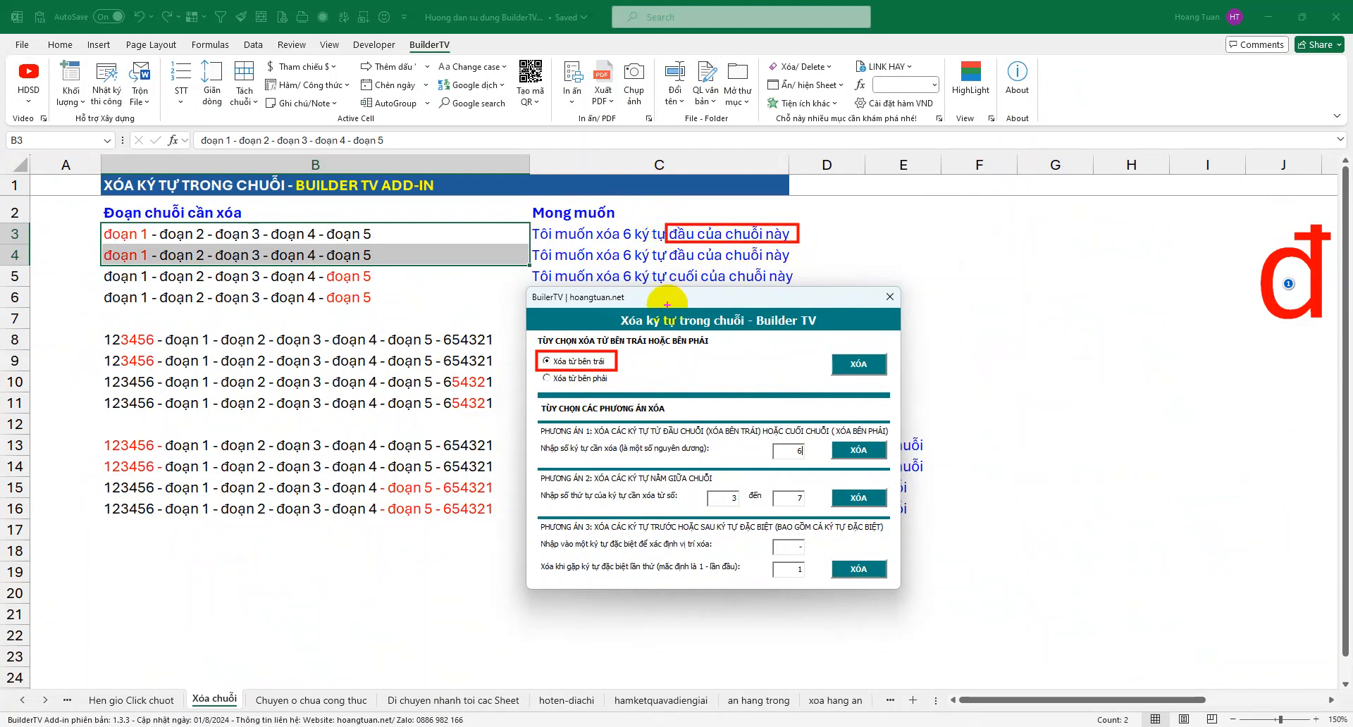
drag(672, 259, 616, 338)
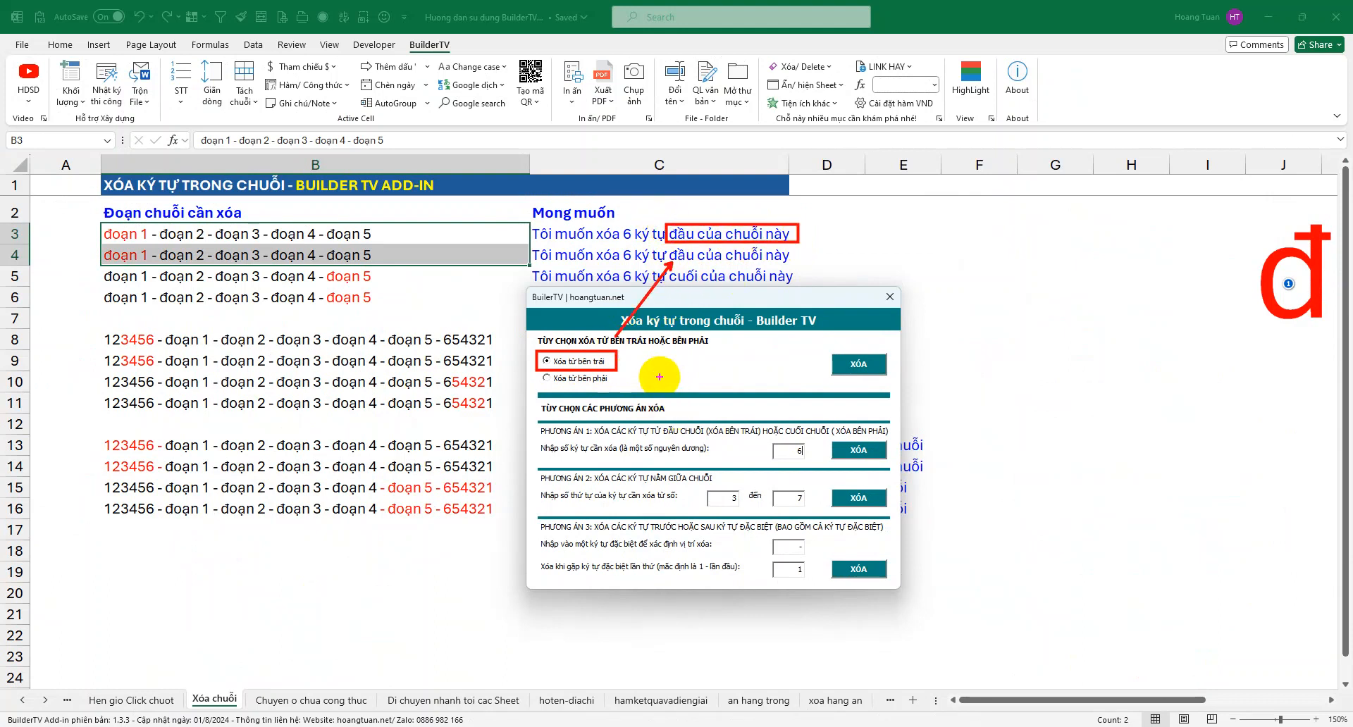
Step: Write "xóa từ bên trái tức là đầu chuỗi" beside the framed option, mark the string start with an arrow over B5, and clear the annotations
text(tXoas)
key(BackSpace)
key(BackSpace)
key(BackSpace)
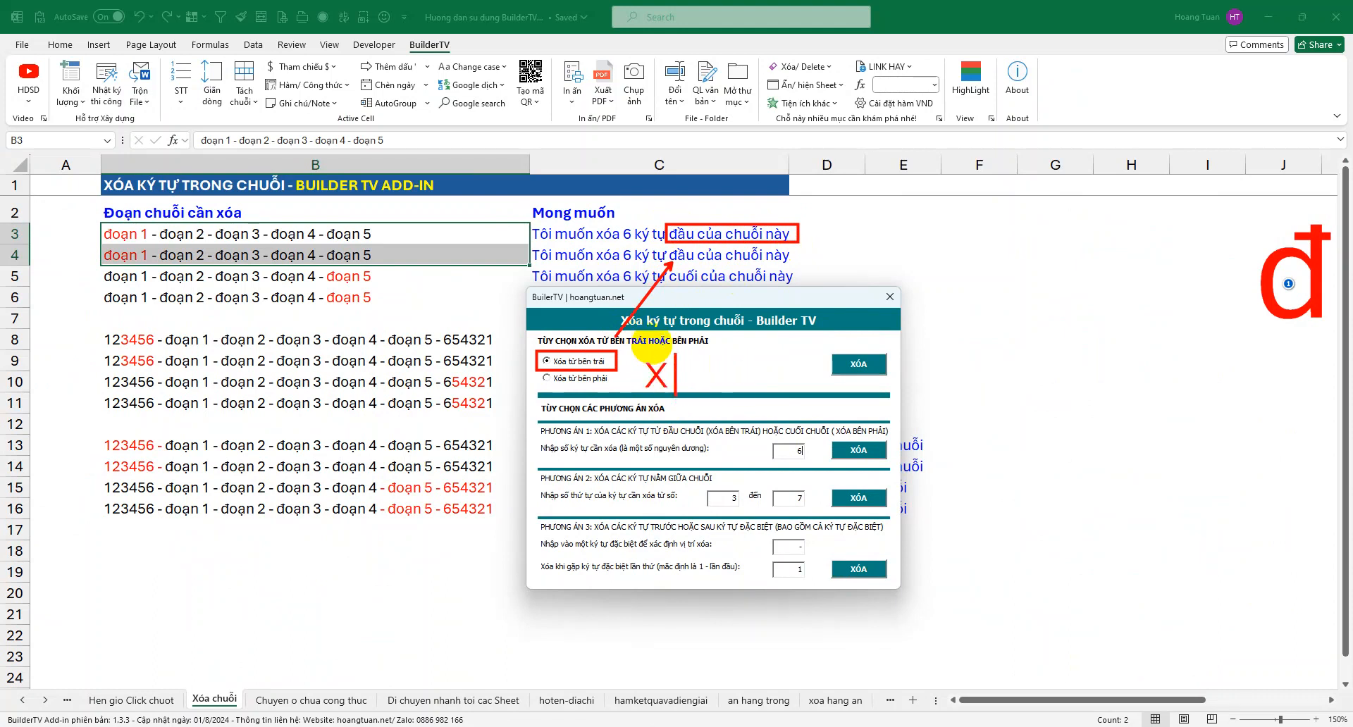
key(BackSpace)
text(xóa)
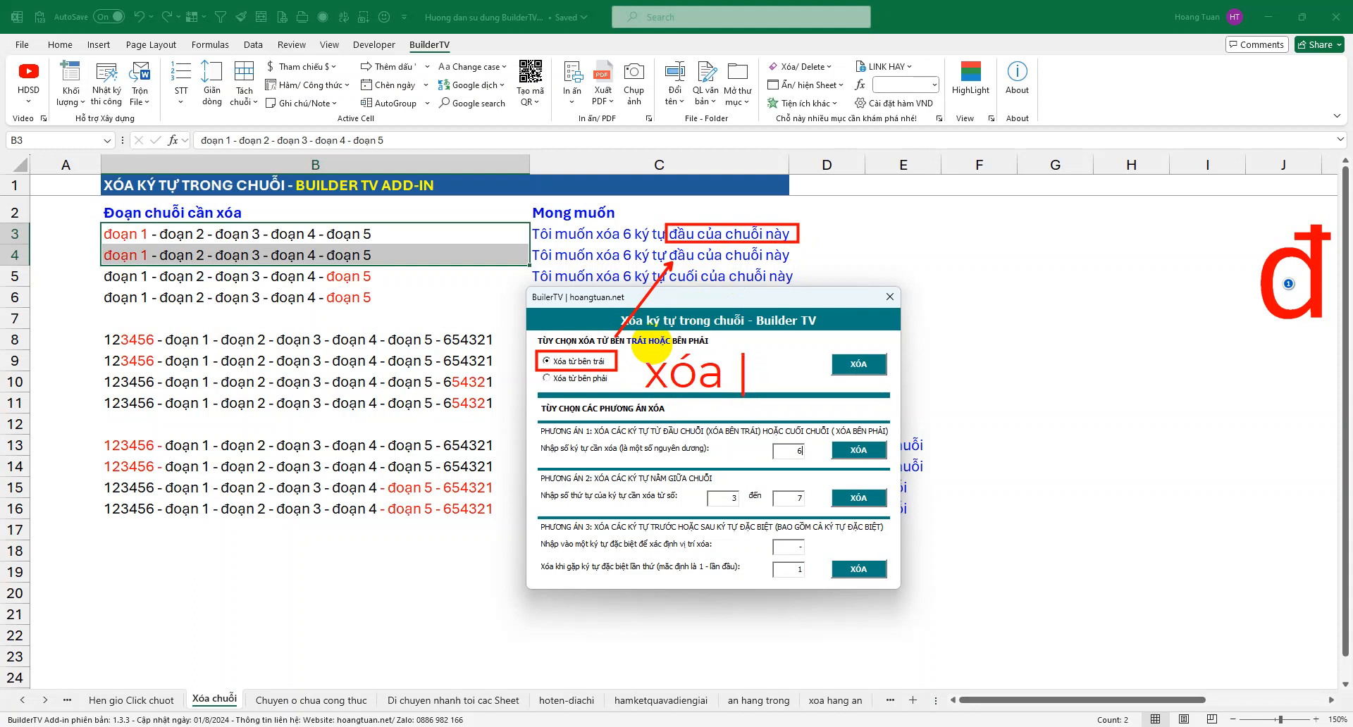
text( từ bên tra)
text(tức là đ)
text(âu)
text(uo)
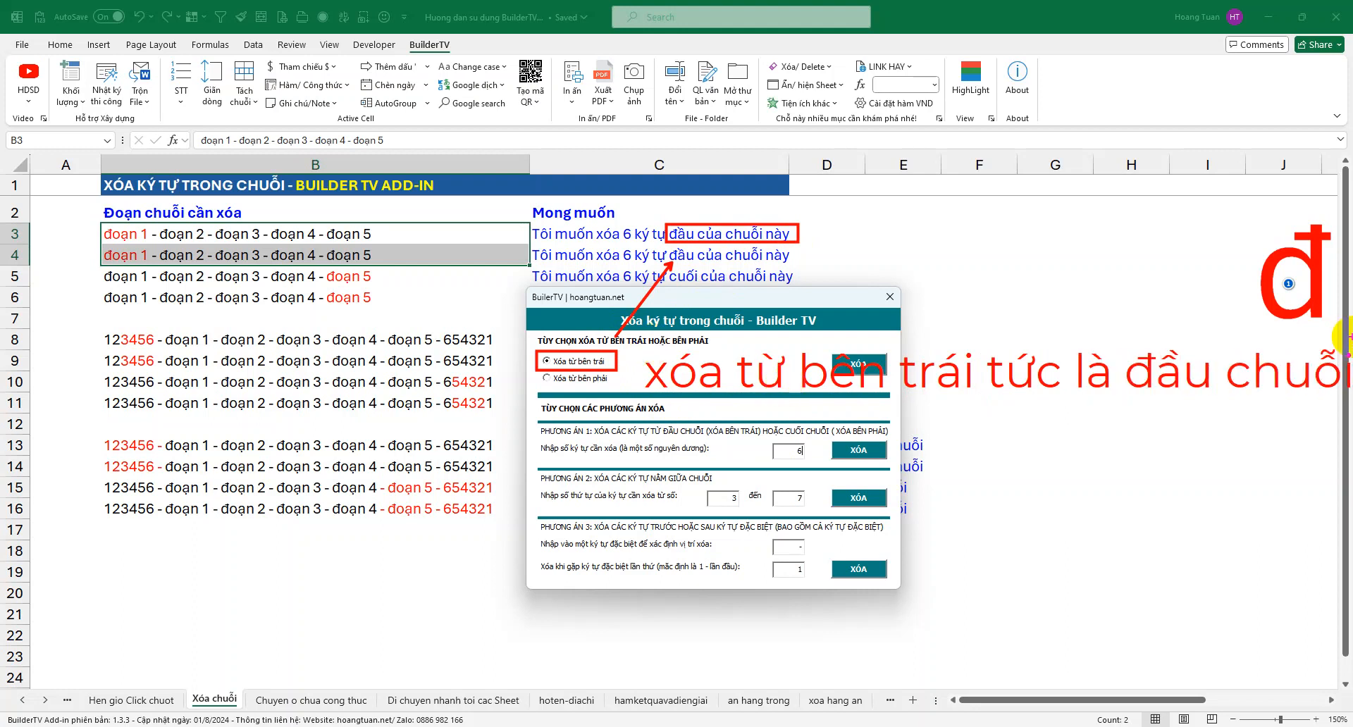
drag(209, 281, 95, 280)
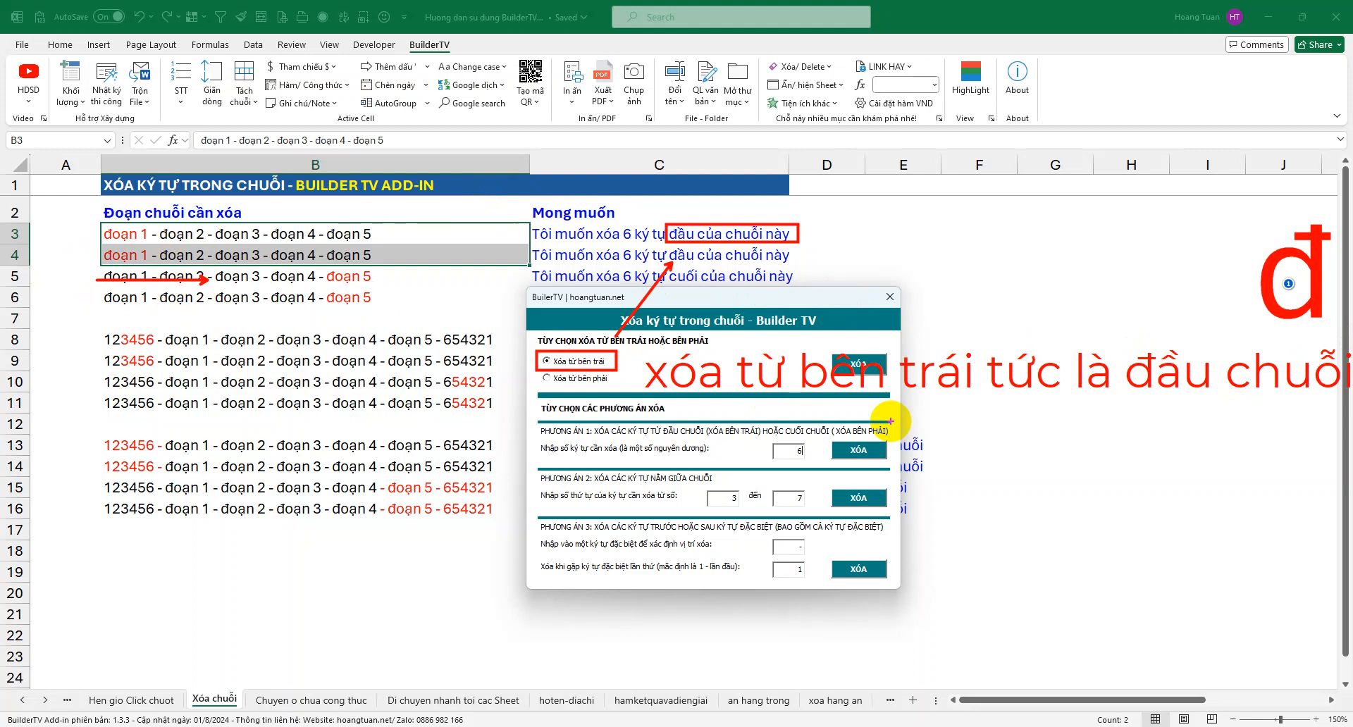
drag(839, 371, 825, 359)
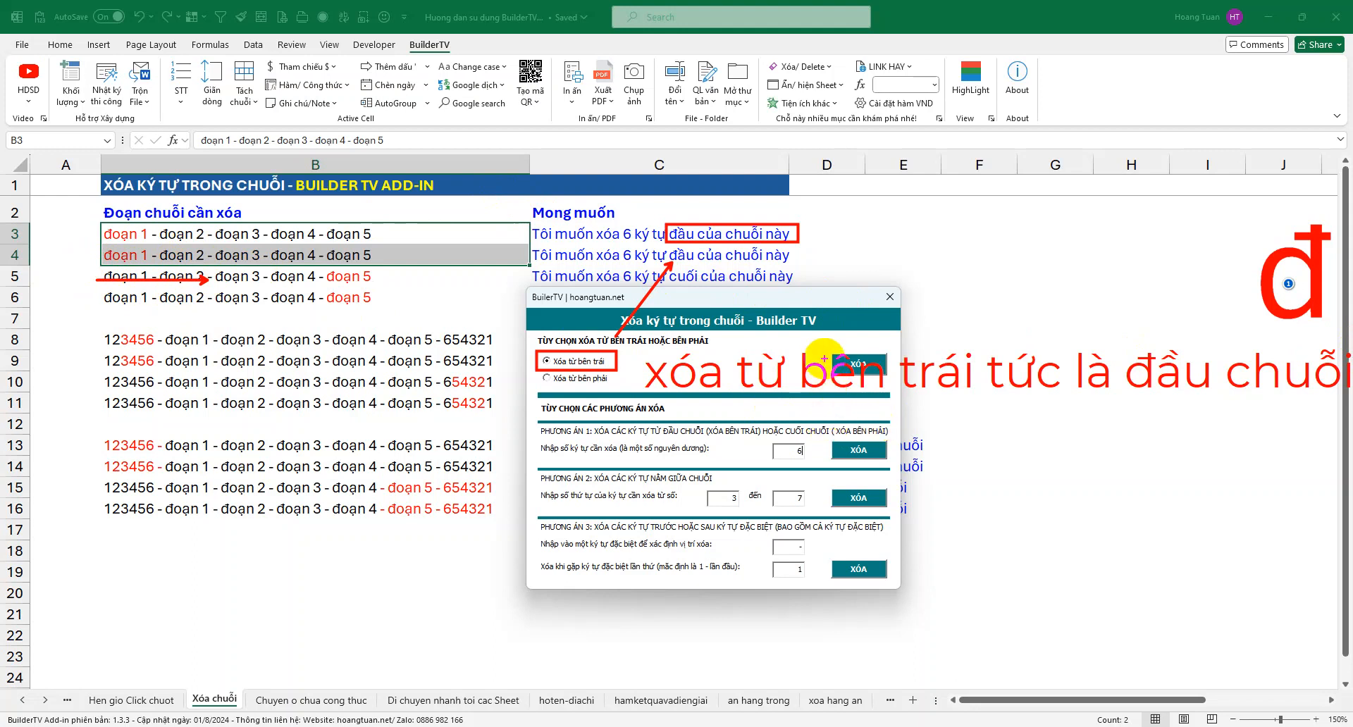
key(Escape)
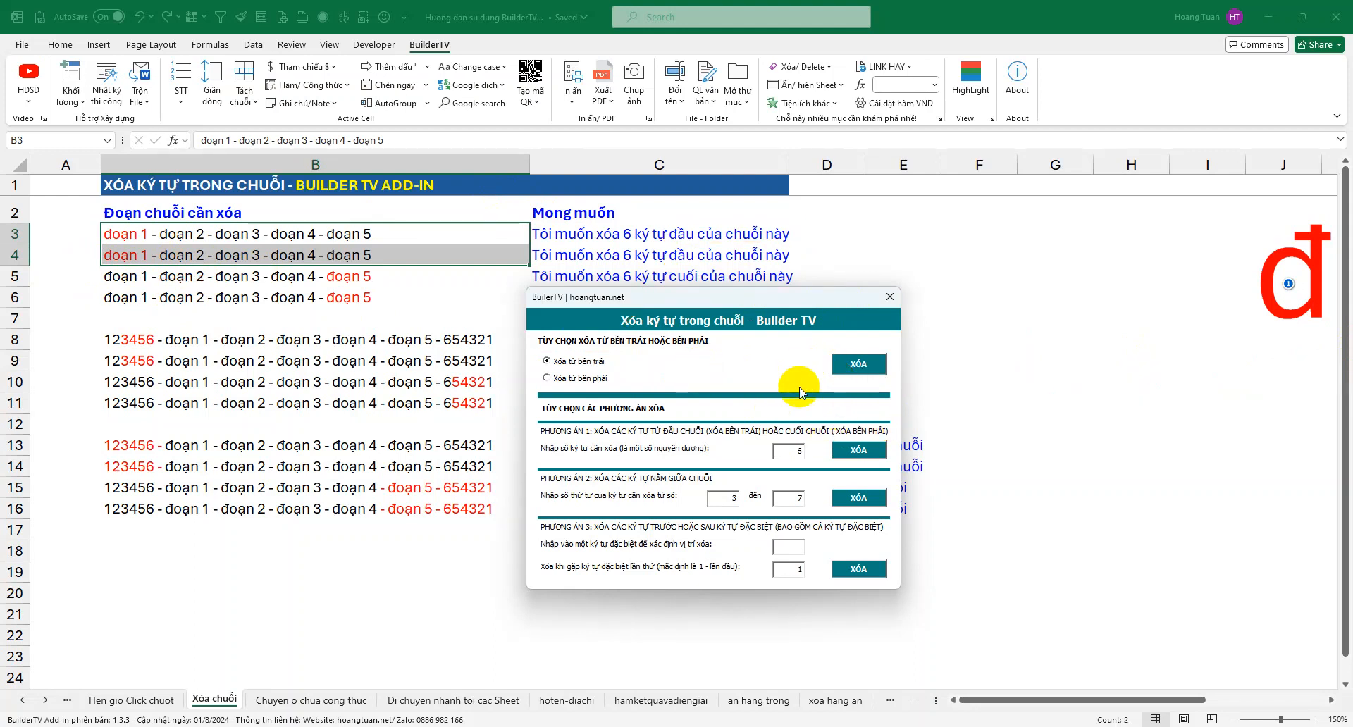
Step: Frame and cross out the XÓA button beside the left/right deletion options in red, and point an arrow at it
drag(818, 346, 895, 386)
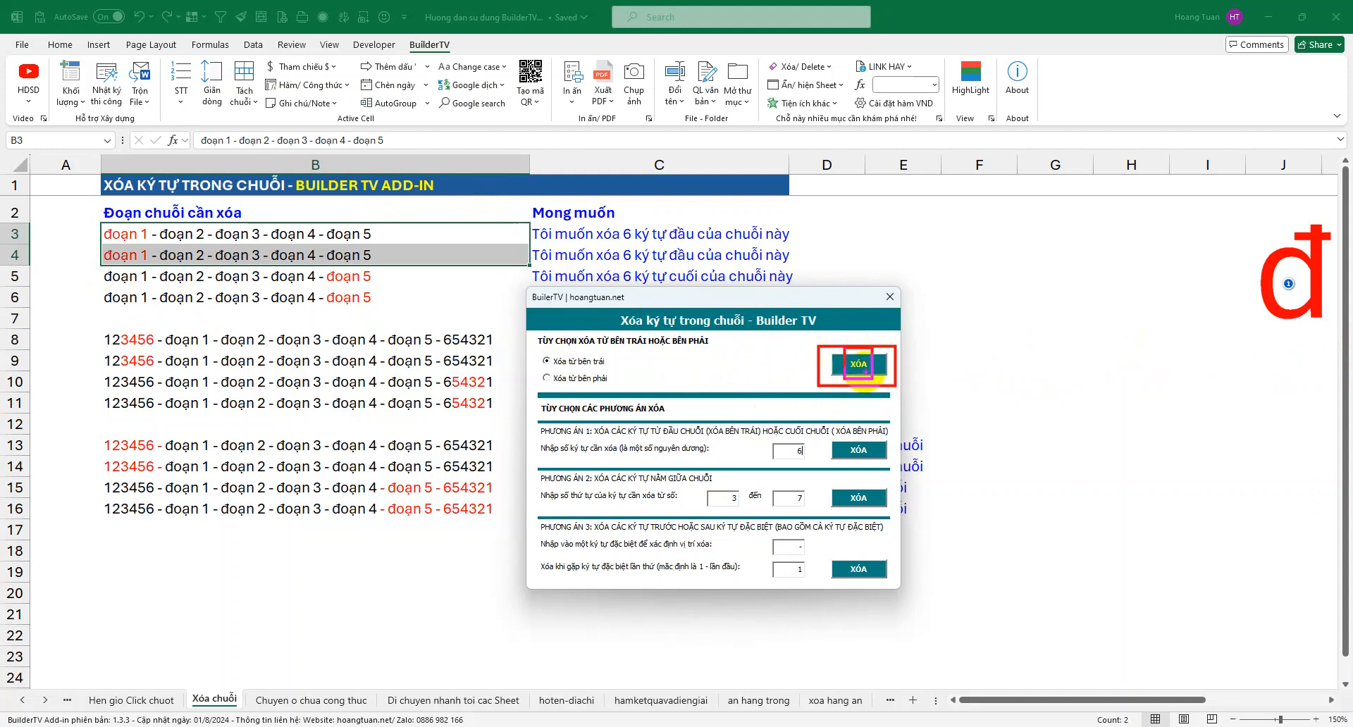
mouse_move(885, 355)
mouse_down()
mouse_move(845, 354)
mouse_move(894, 382)
mouse_up()
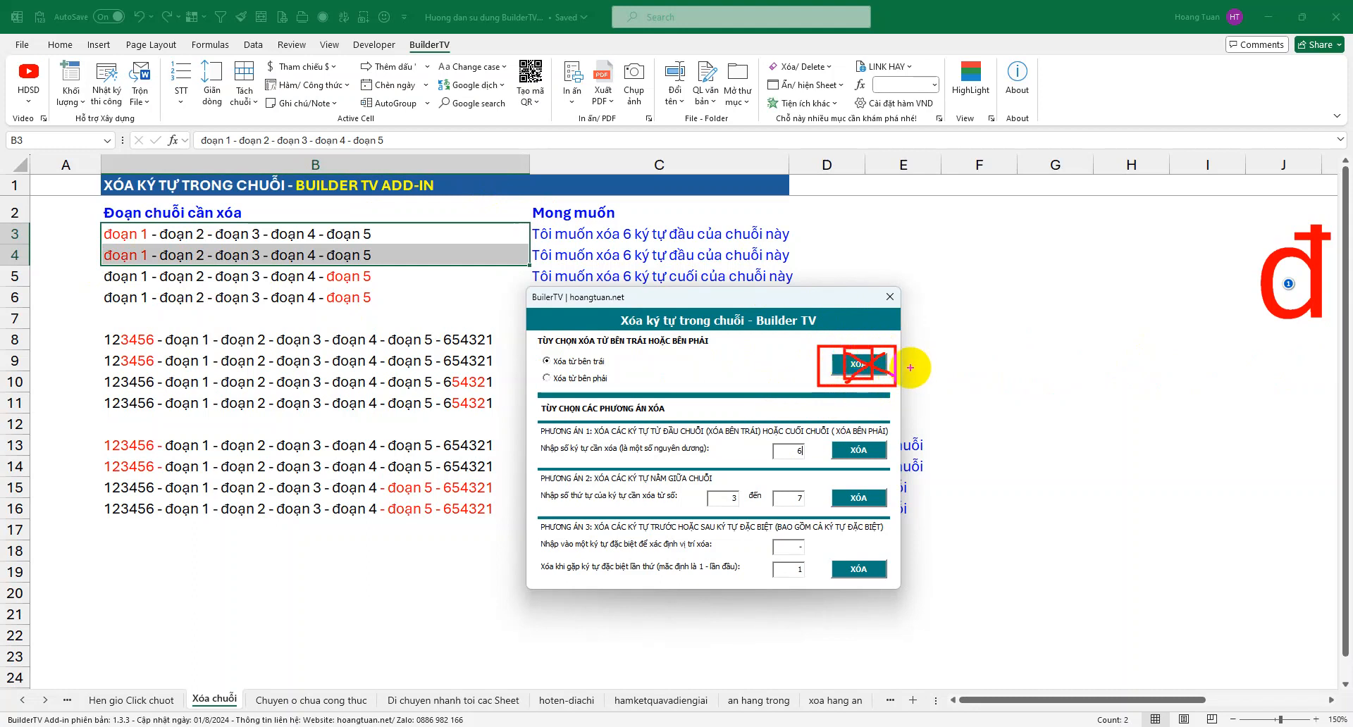
mouse_move(915, 368)
mouse_down()
mouse_move(971, 372)
mouse_move(973, 353)
mouse_up()
Step: Write "nút này thừa lát mình sẽ bỏ nó đi :v" beside the crossed-out button's arrow, and clear the annotations
text(nut này thưad)
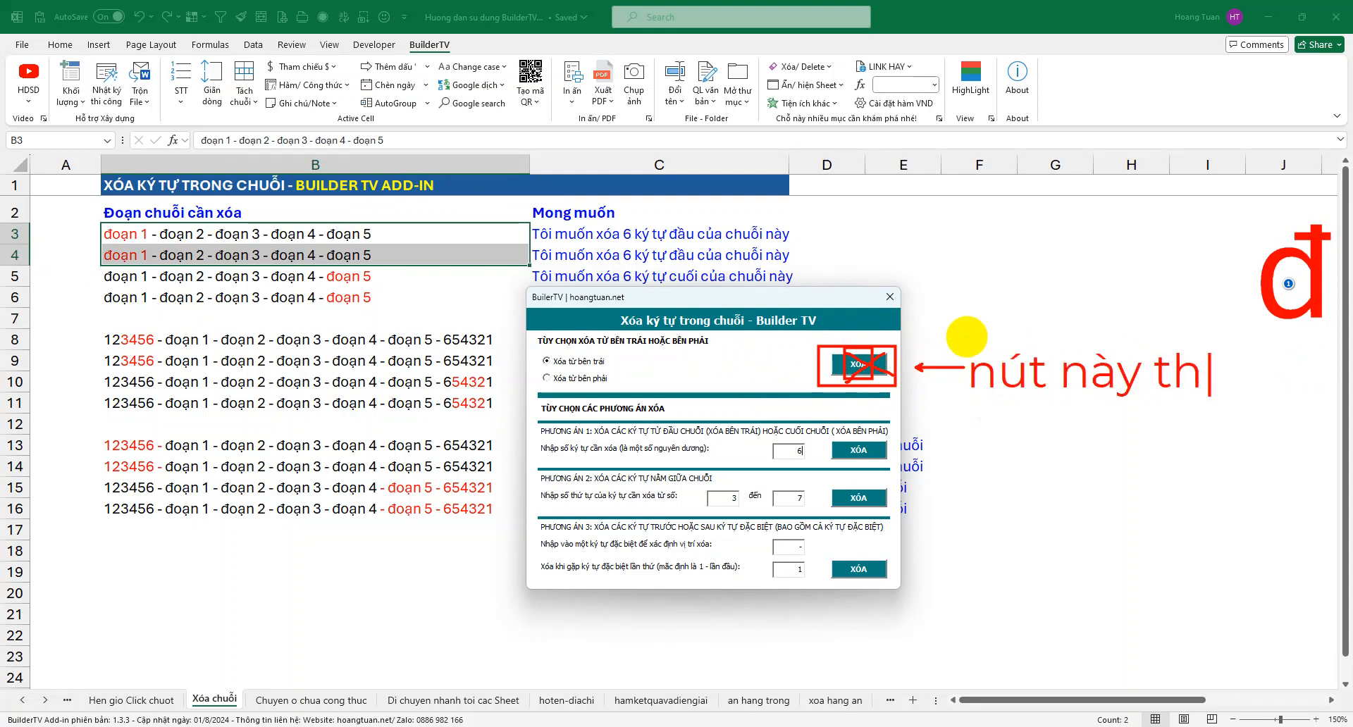
key(BackSpace)
text(flayts)
key(BackSpace)
key(BackSpace)
key(BackSpace)
text(s)
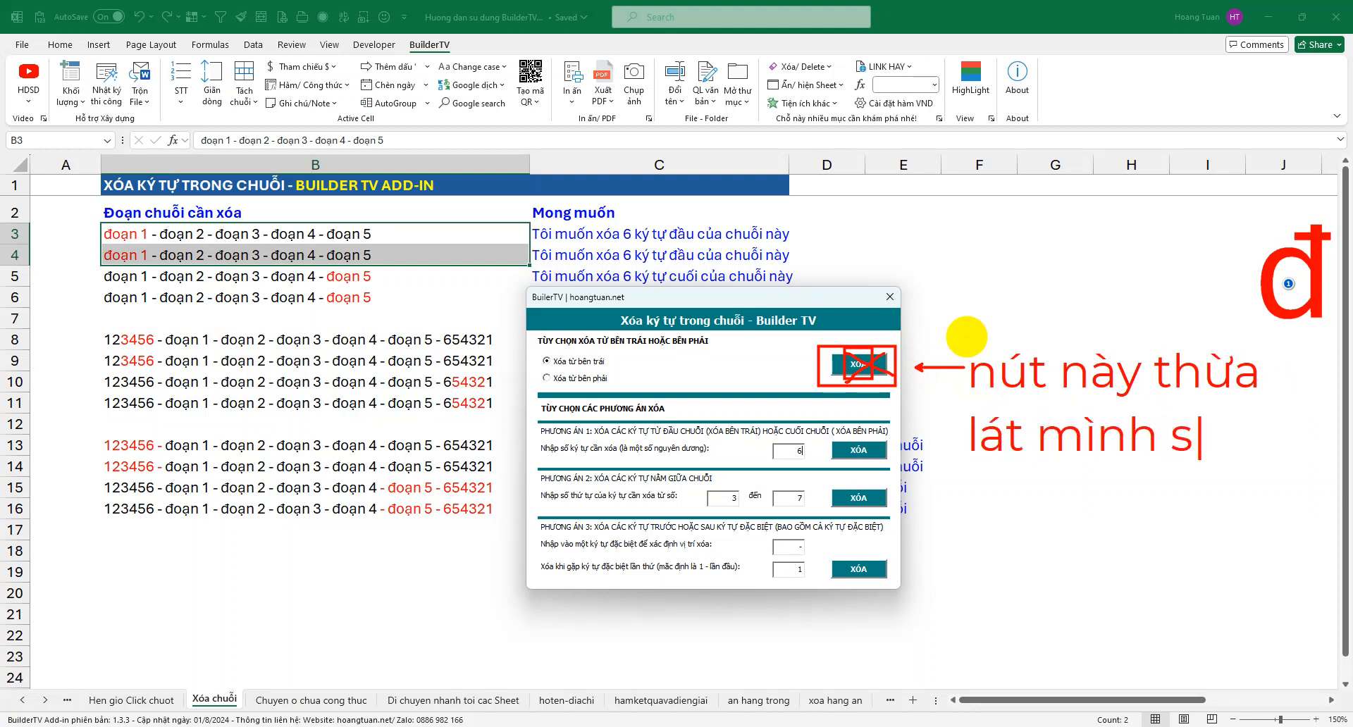
text(t mình sẽ bỏ)
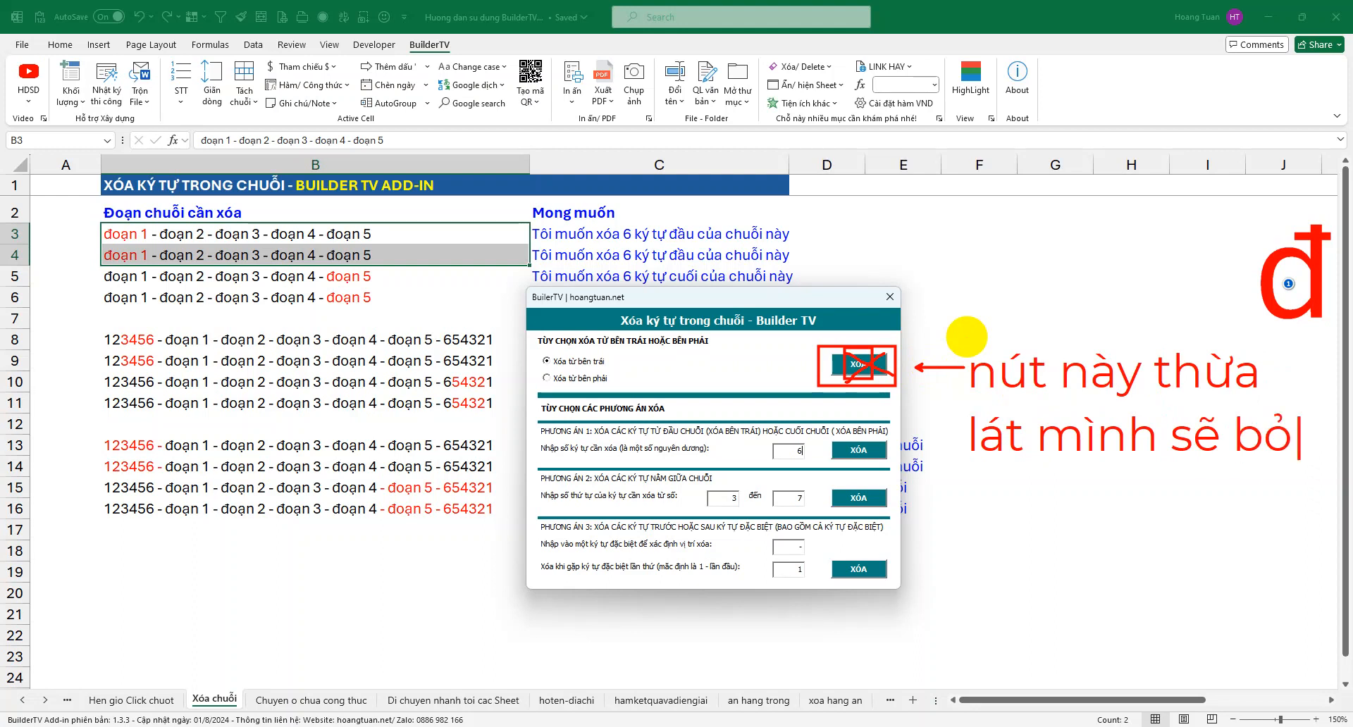
text(nó đi :v)
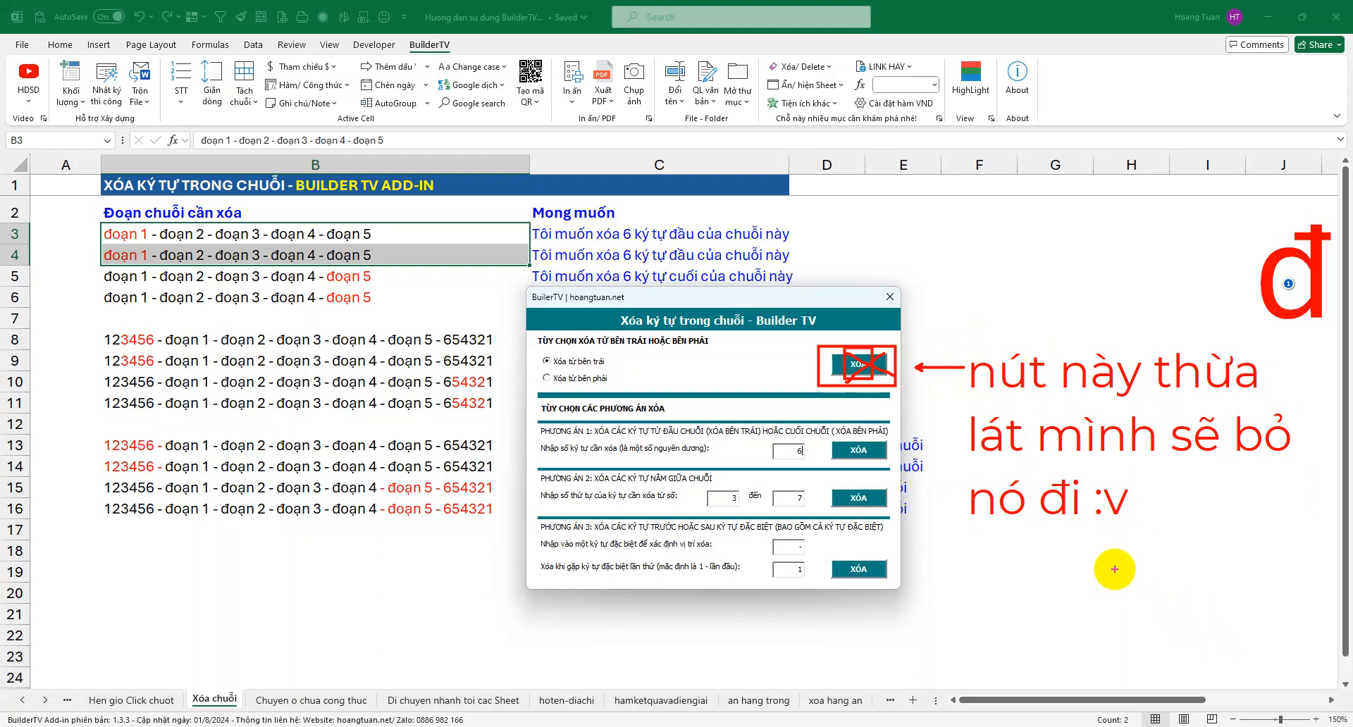
key(e)
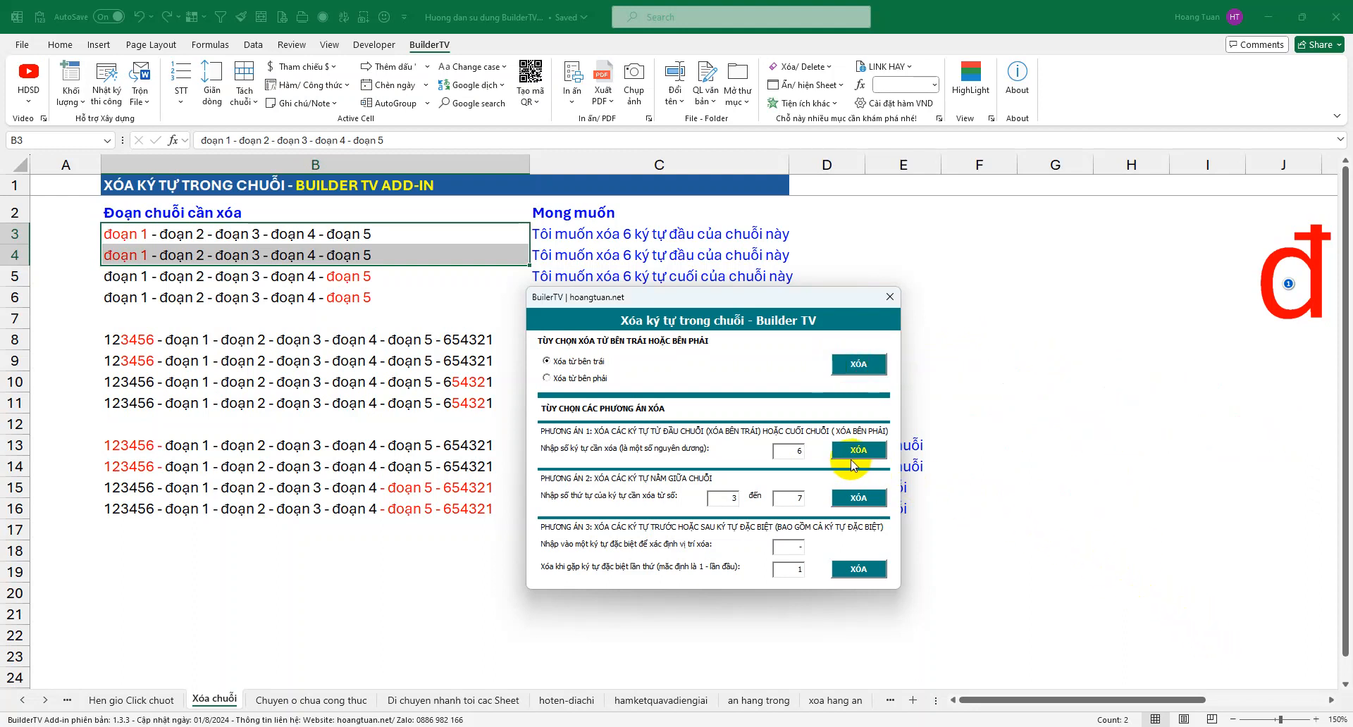
Step: Frame option 1's XÓA button in red with an arrow and the note "ta an nut nay la xong.", and clear the annotations
mouse_move(825, 436)
mouse_down()
mouse_move(893, 461)
mouse_move(987, 458)
mouse_up()
text(tta caafn)
key(BackSpace)
key(BackSpace)
key(BackSpace)
key(BackSpace)
key(BackSpace)
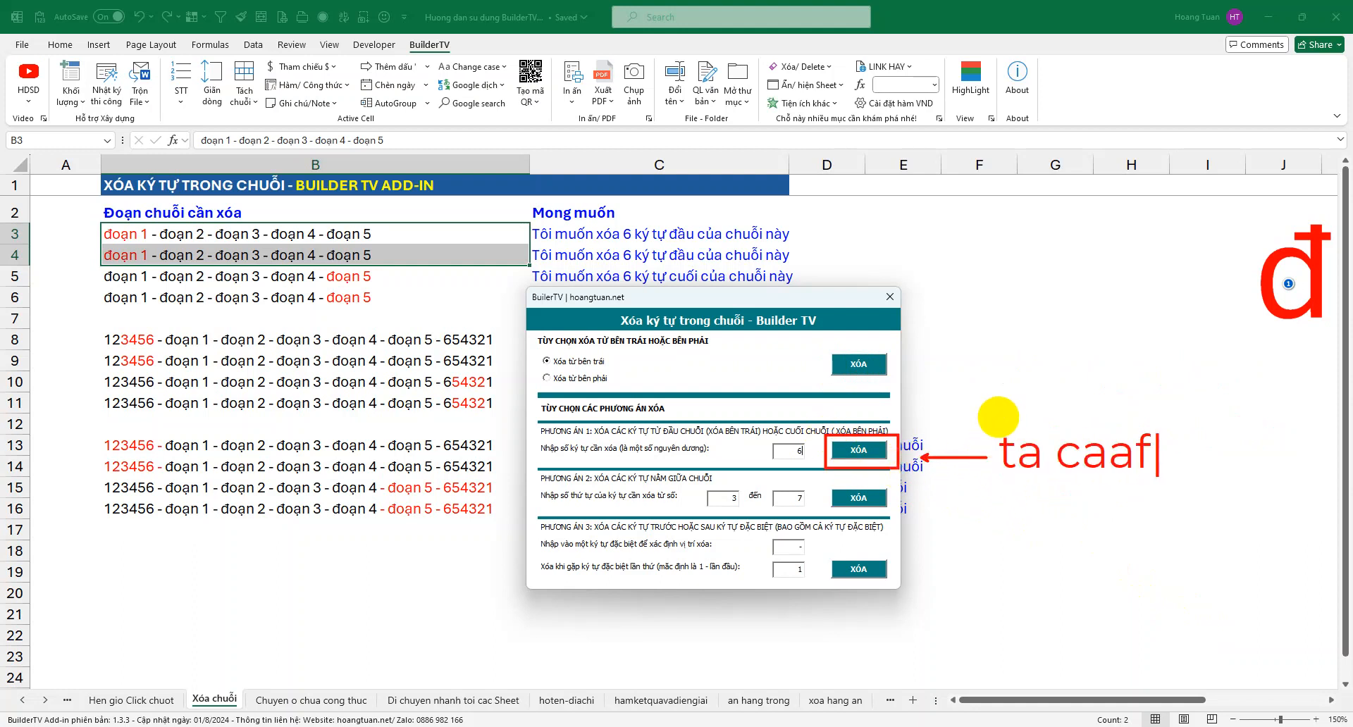
text(an nut)
key(Return)
text(nay )
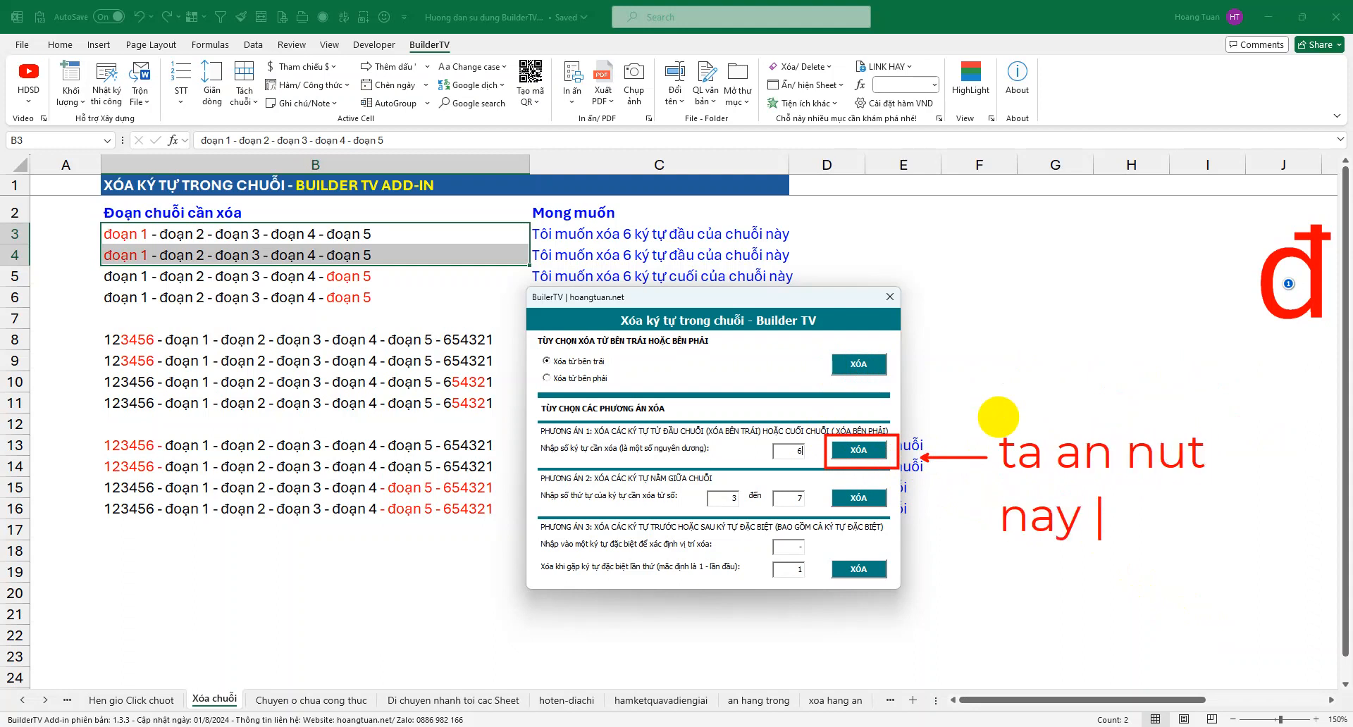
text(la xong)
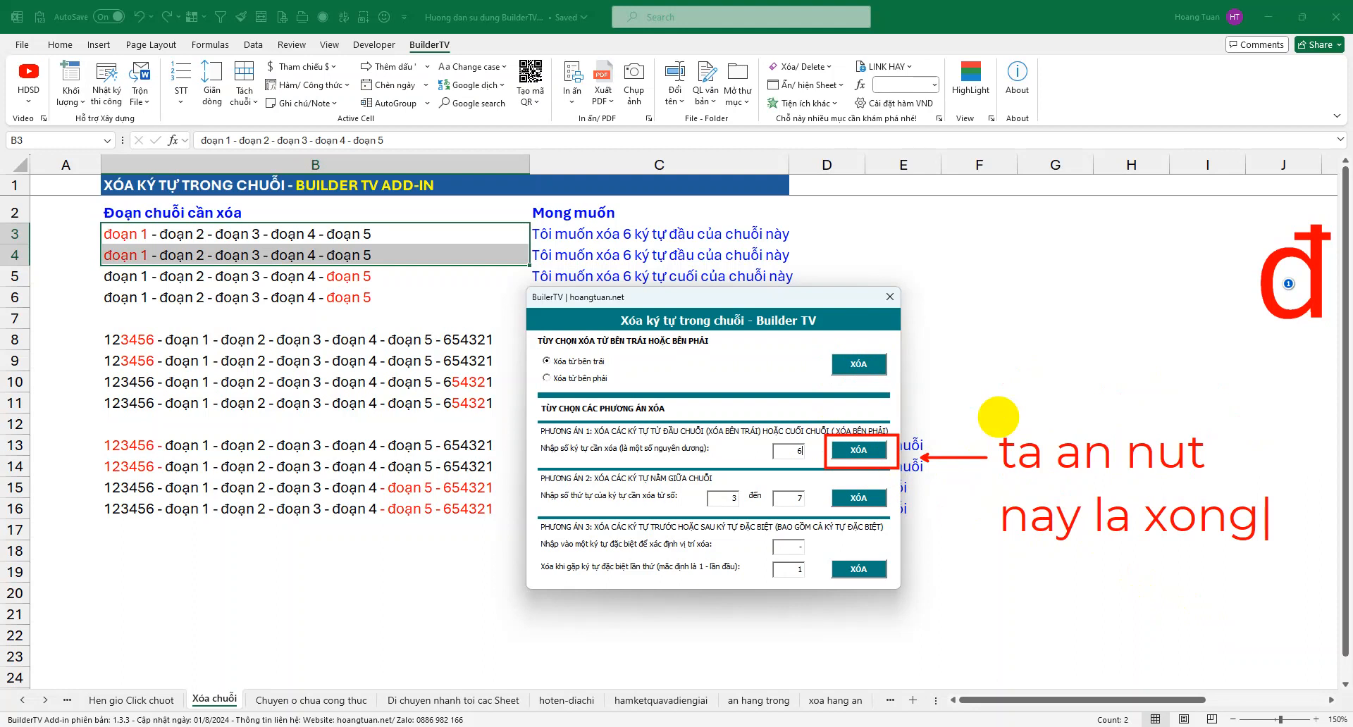
text(.)
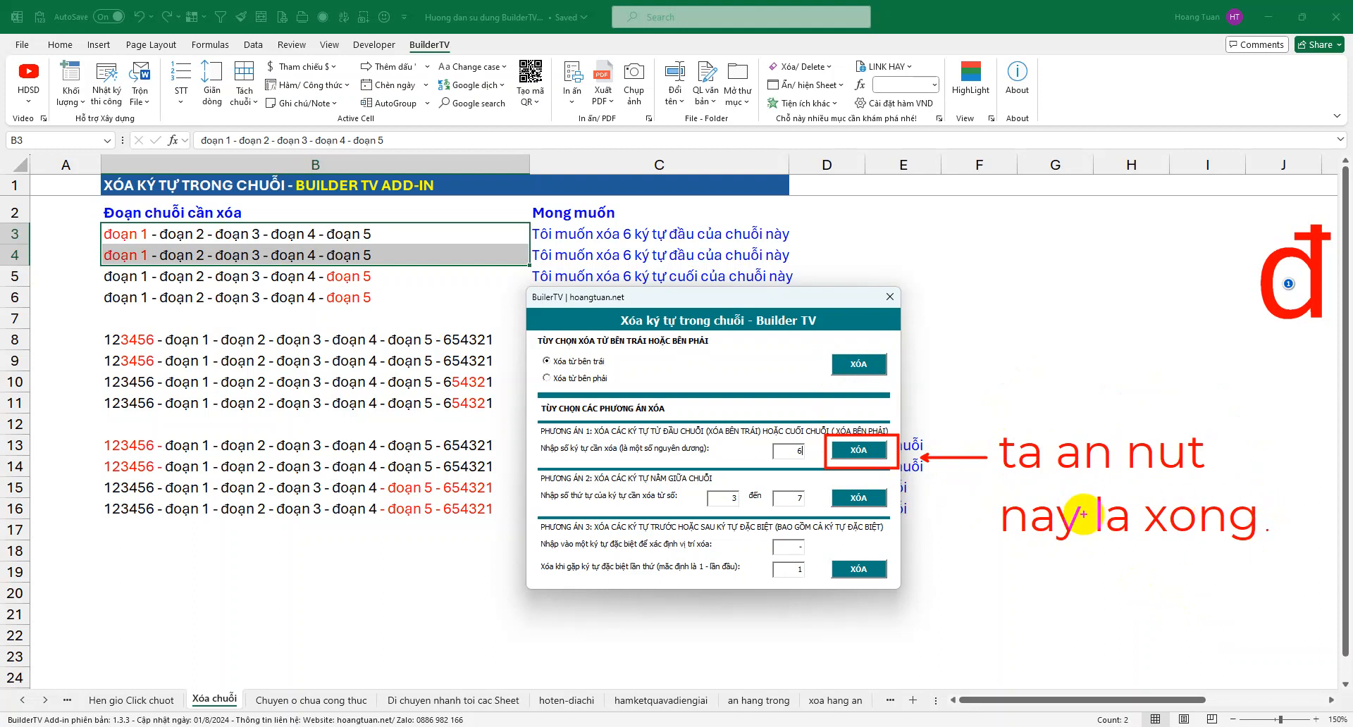
key(Escape)
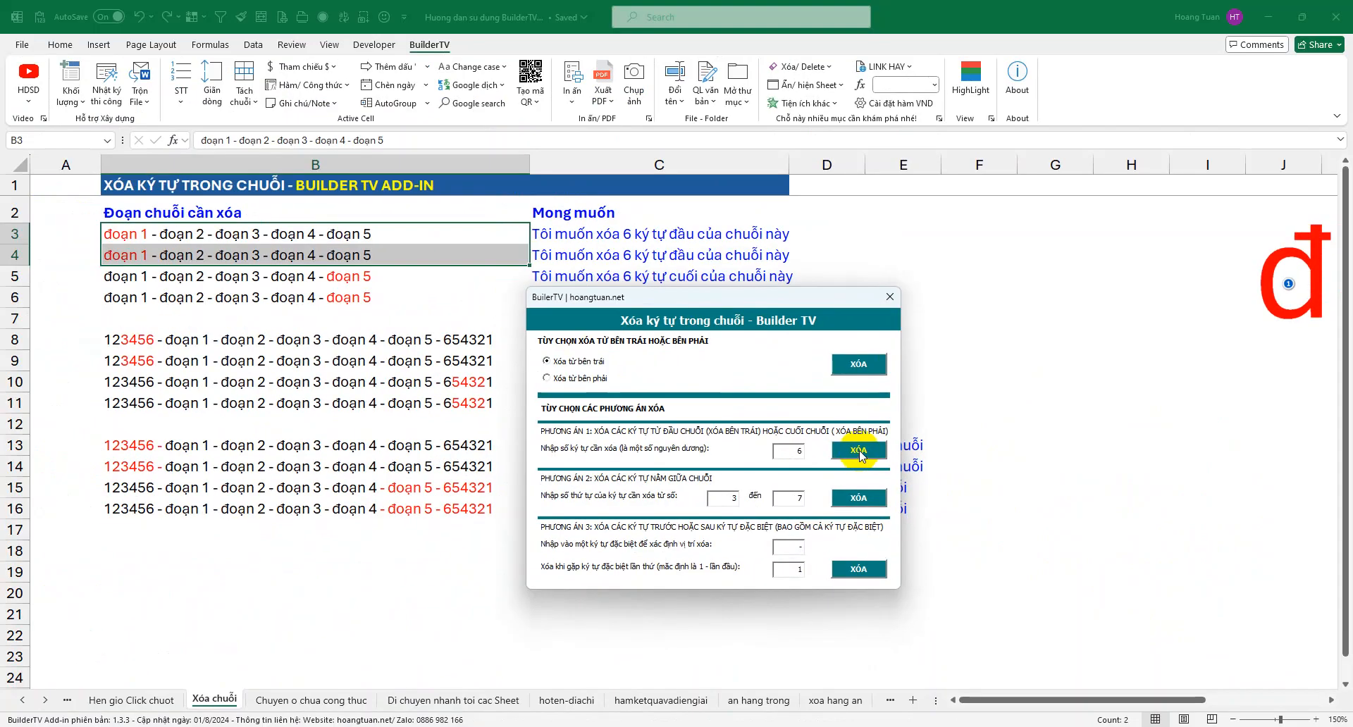
Step: Delete the first 6 characters from the strings in B3:B4 using option 1, and frame the resulting strings in red
click(860, 451)
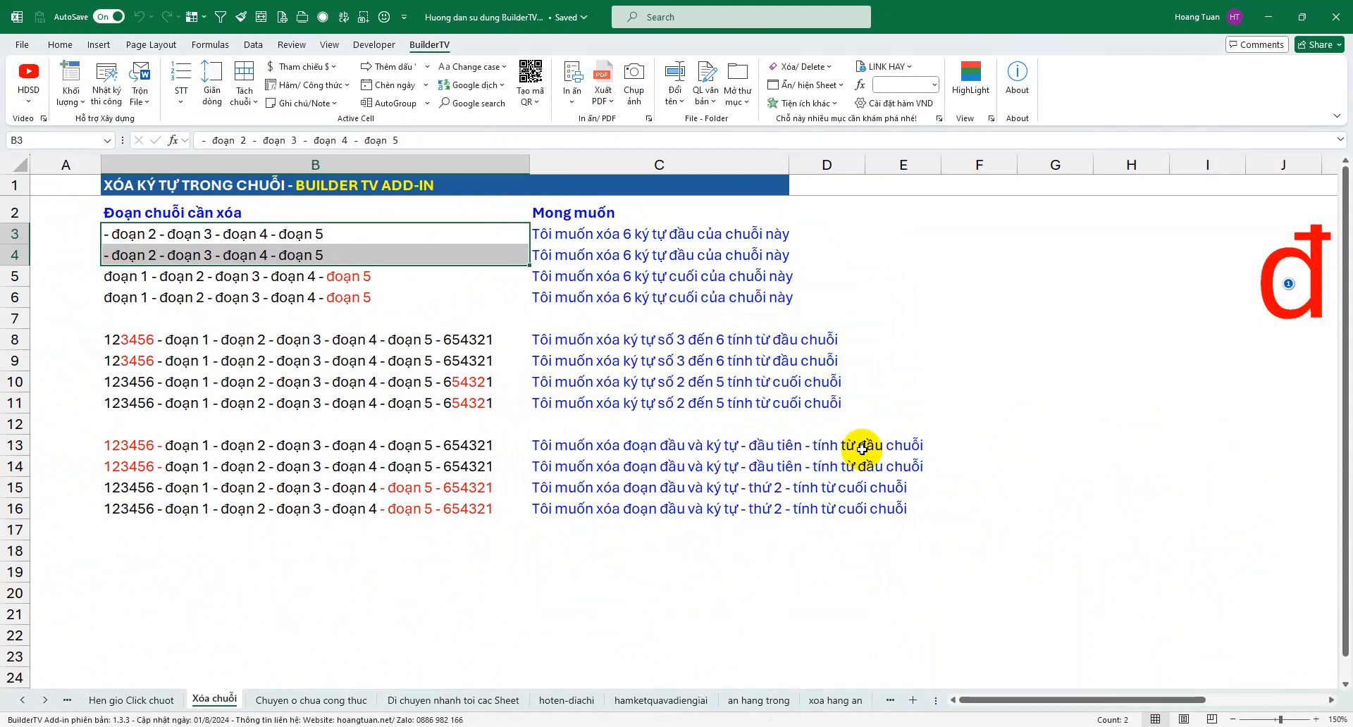
mouse_move(88, 217)
mouse_down()
mouse_move(356, 289)
mouse_move(352, 268)
mouse_up()
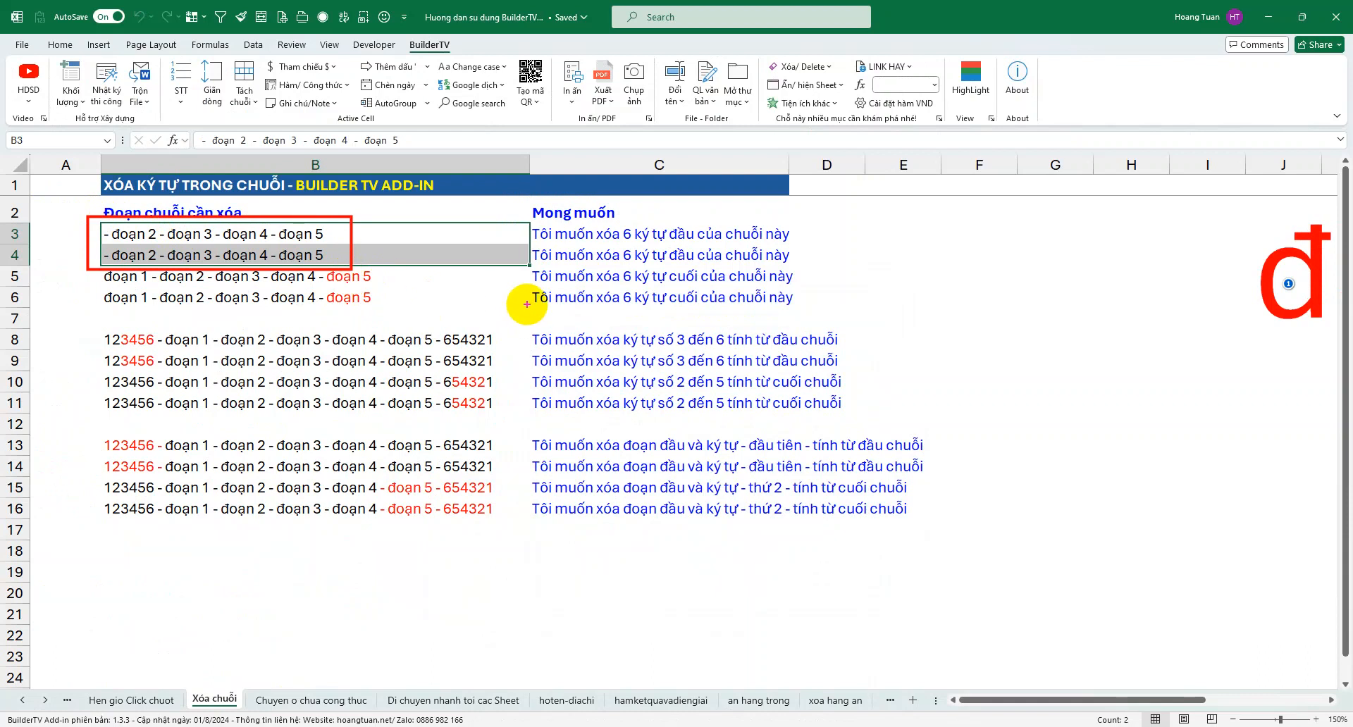
Step: Write the annotation "đã xong rồi nhớ!" beside the requirements in C3:C4
click(822, 210)
text(ddax)
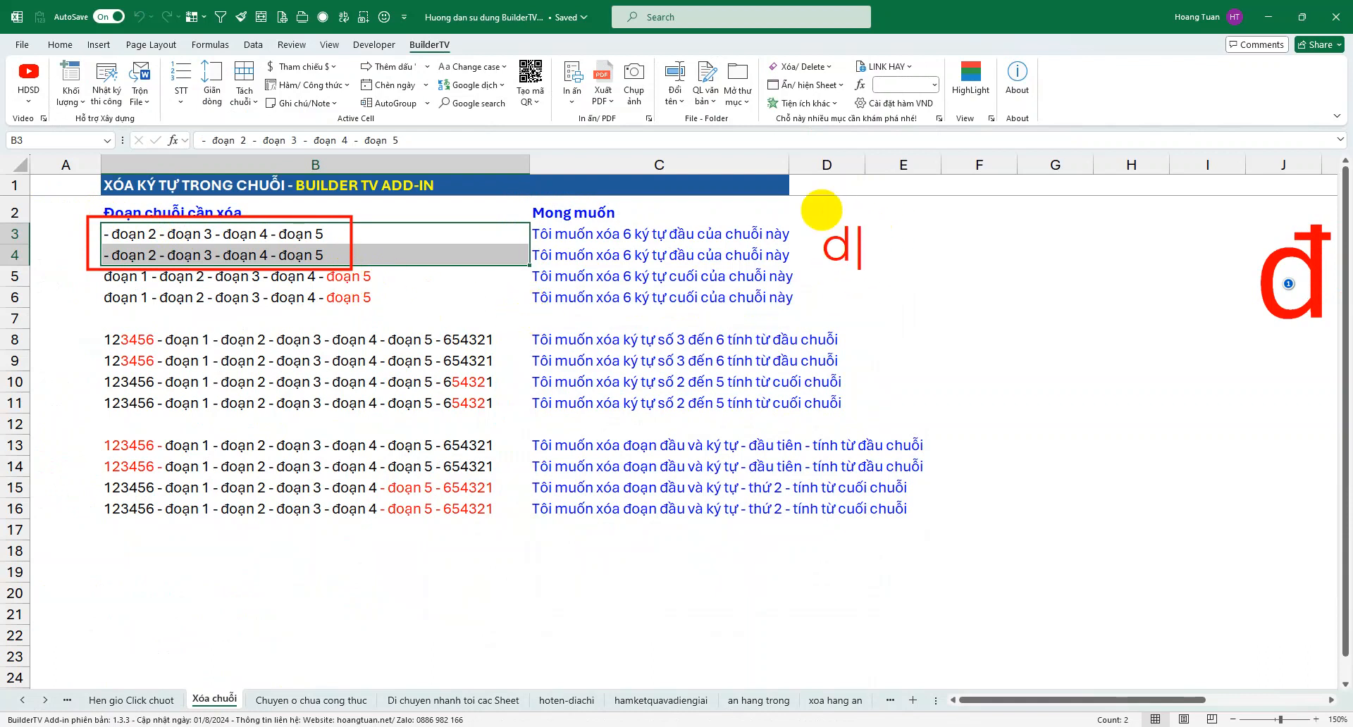
key(BackSpace)
key(BackSpace)
key(BackSpace)
key(BackSpace)
text(đã xong ro)
text(i nho)
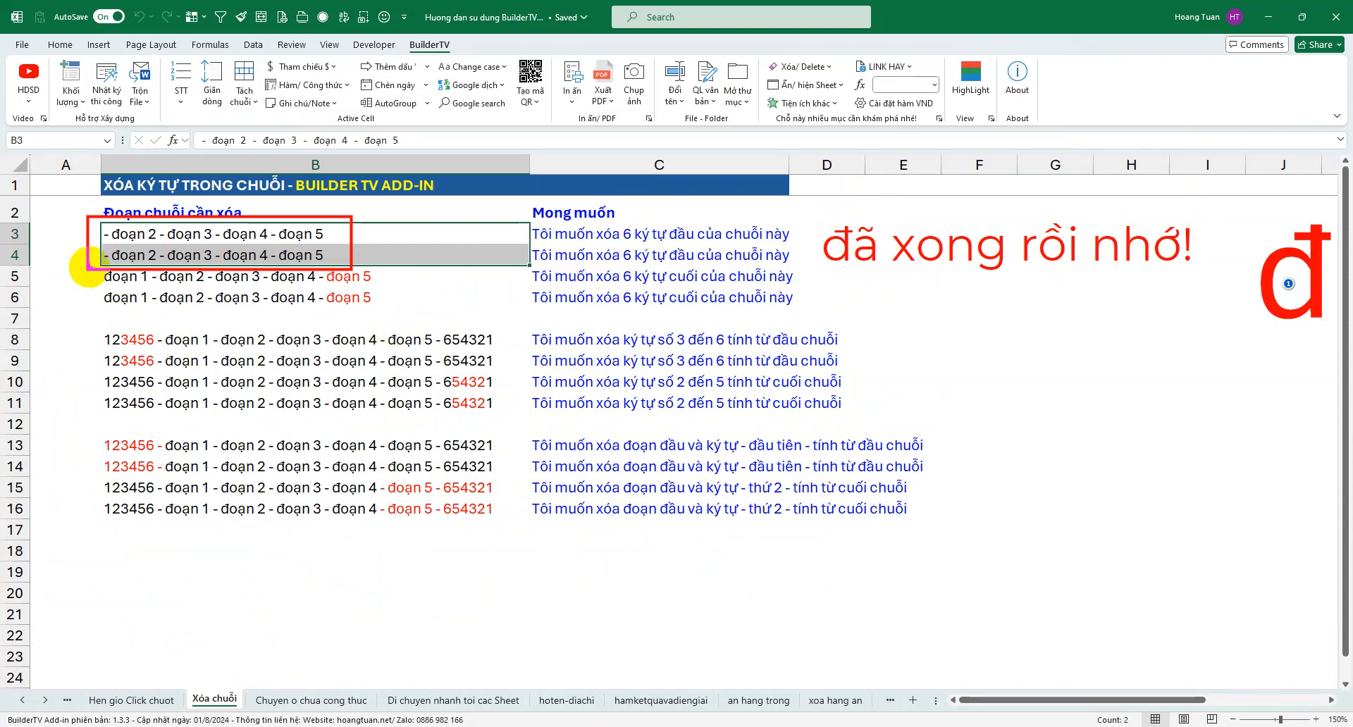
Step: Frame B5:B6 in red, point a long arrow at them and write "tieeps sang ví dụ này" below the arrow
mouse_move(91, 265)
mouse_down()
mouse_move(402, 313)
mouse_move(933, 334)
mouse_move(927, 308)
mouse_up()
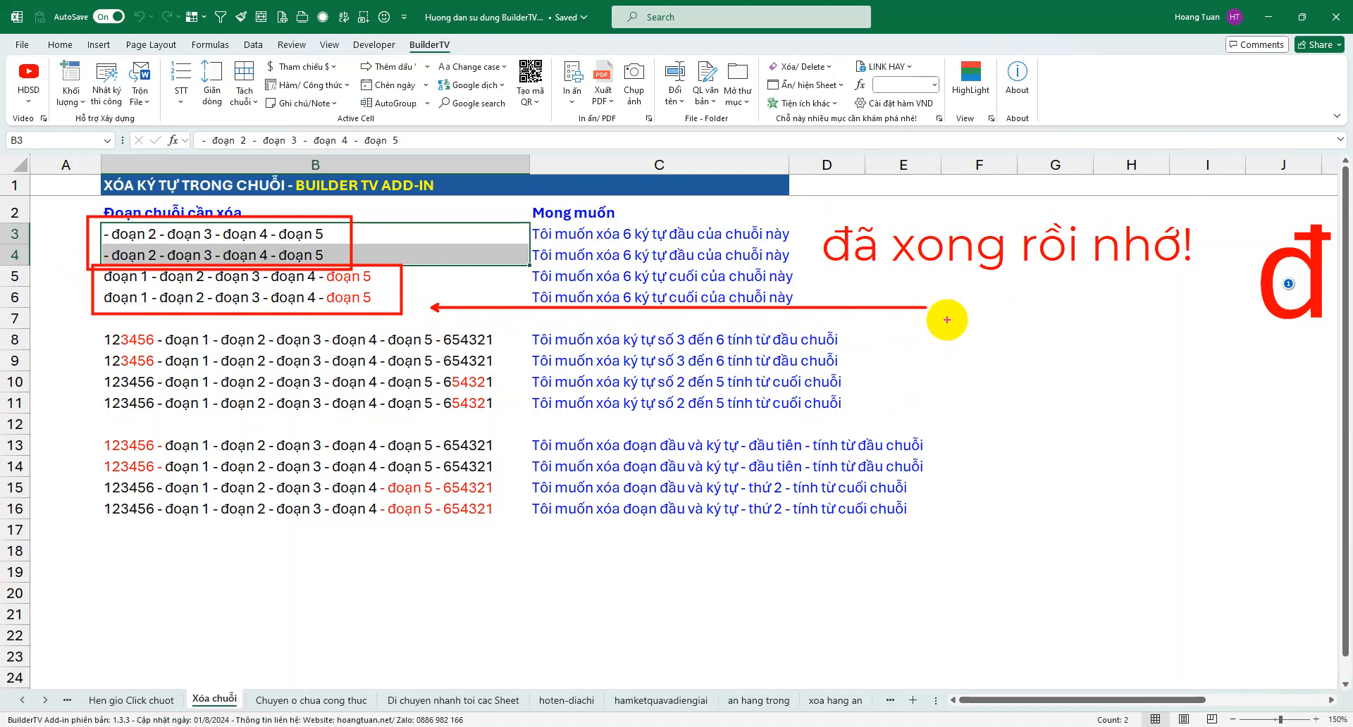
drag(913, 368, 906, 310)
text(tieeps)
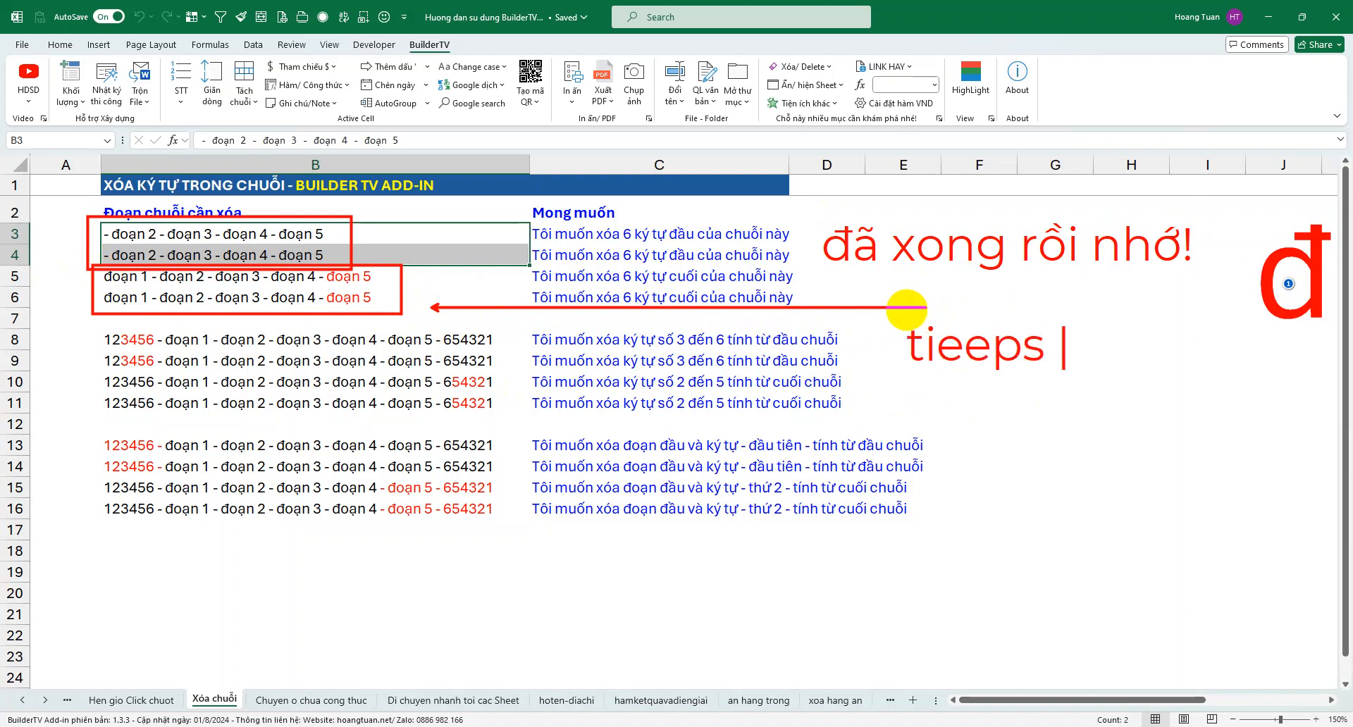
text( sang)
key(Return)
text(ví dụ này)
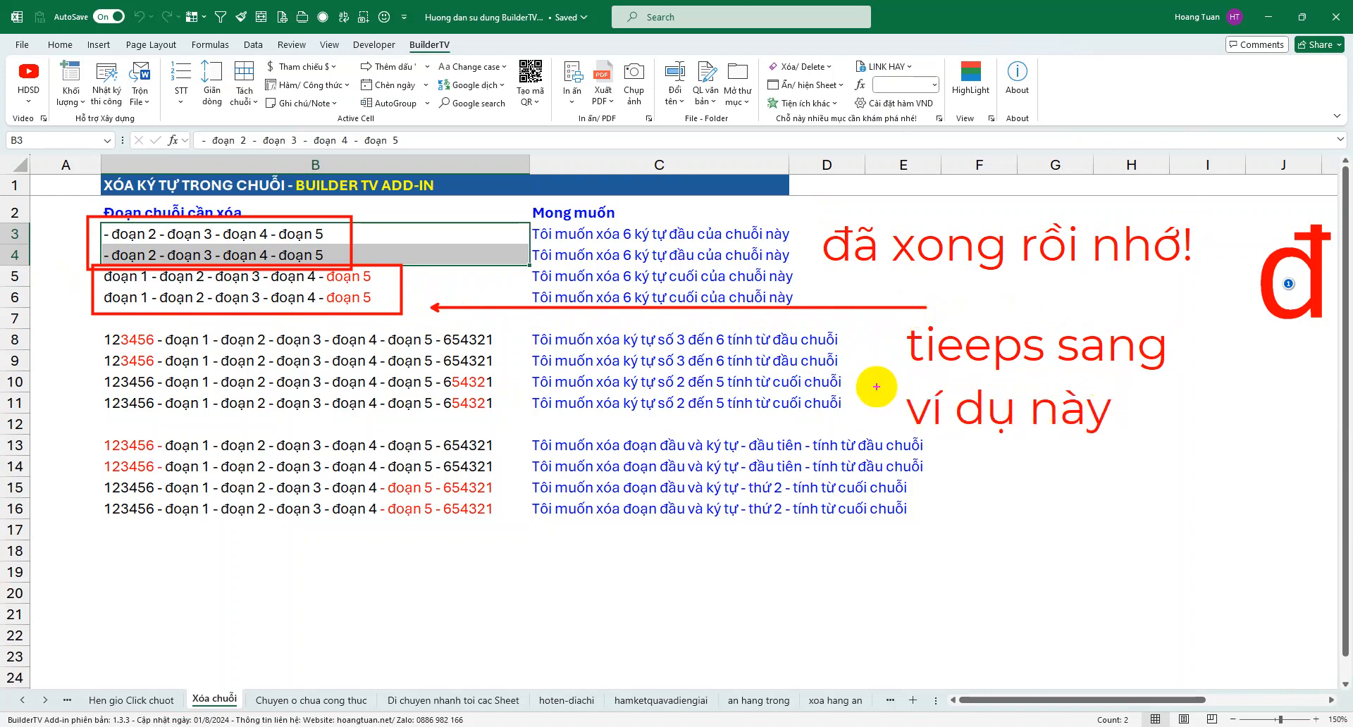
Step: Mark "6 ký tự" in C6 with a red frame and an arrow, and clear the annotations
mouse_move(623, 286)
mouse_down()
mouse_move(672, 307)
mouse_move(738, 286)
mouse_up()
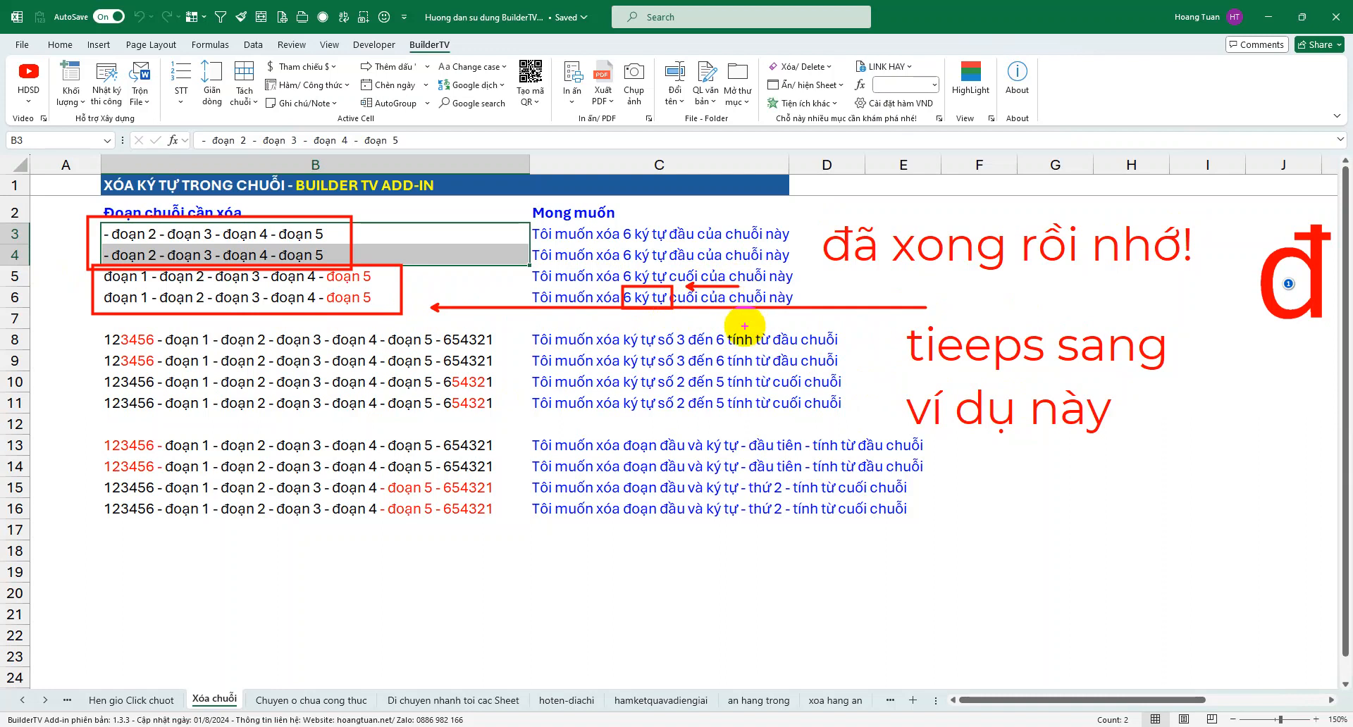
key(Escape)
Step: Open the string character deletion tool for B5:B6 and move its dialog below the requirements in C5:C6
drag(184, 279, 244, 296)
click(801, 66)
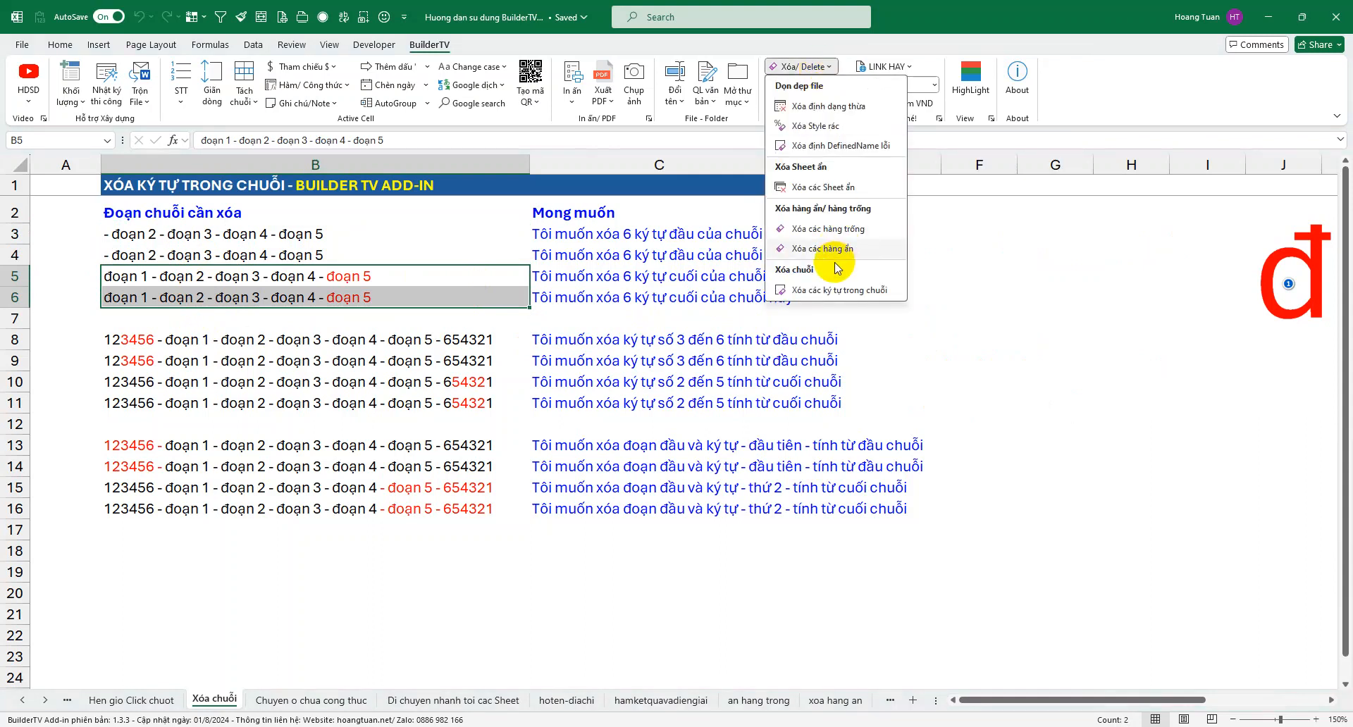
click(830, 285)
drag(713, 215, 730, 361)
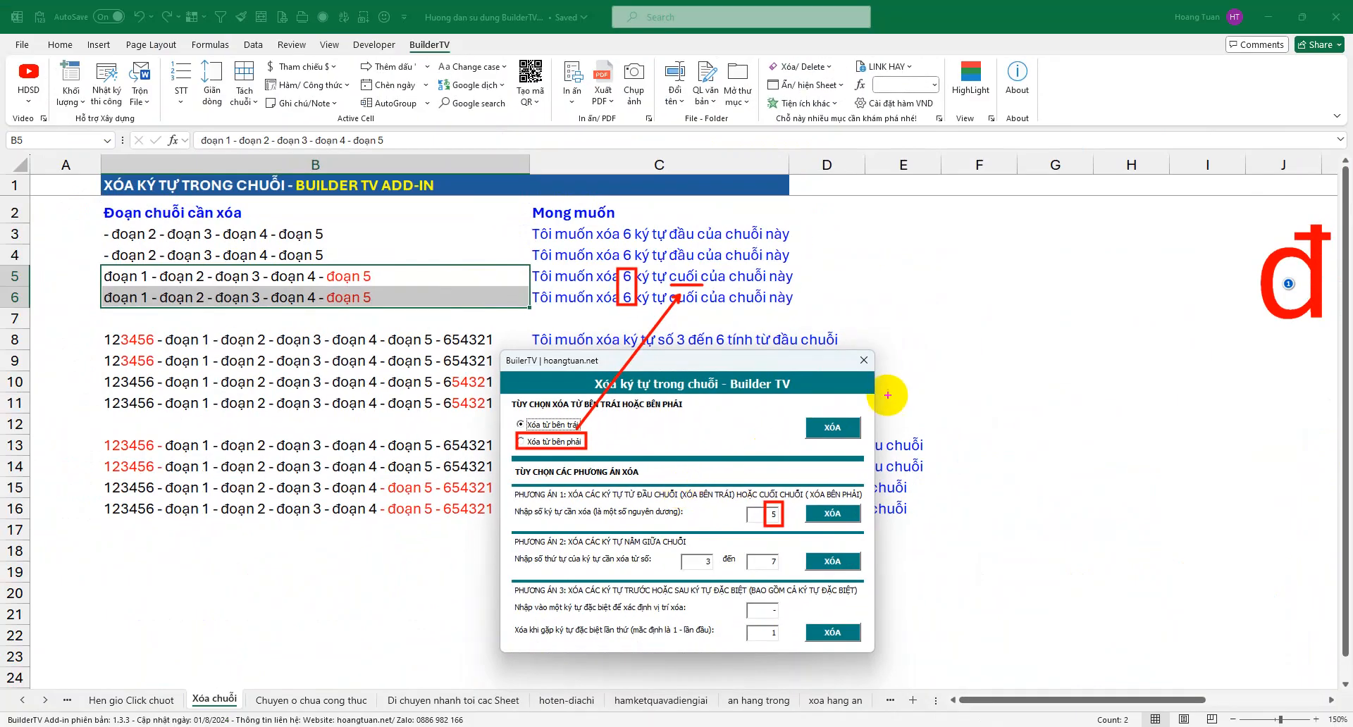
Step: Write the annotation "vẽ thế là các bạn hiểu rồi chứ!" beside the requirements in C5:C6
drag(846, 309, 846, 265)
text(vẽ thế là các )
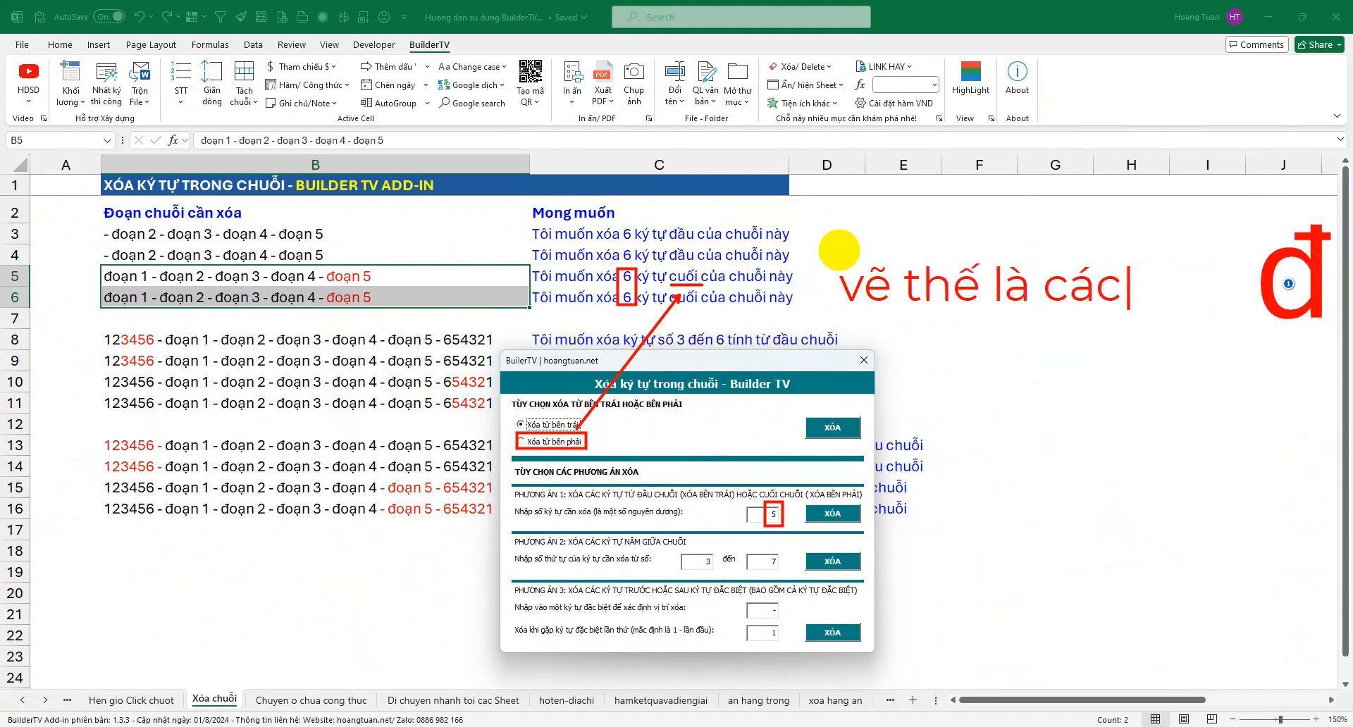
text(bạn)
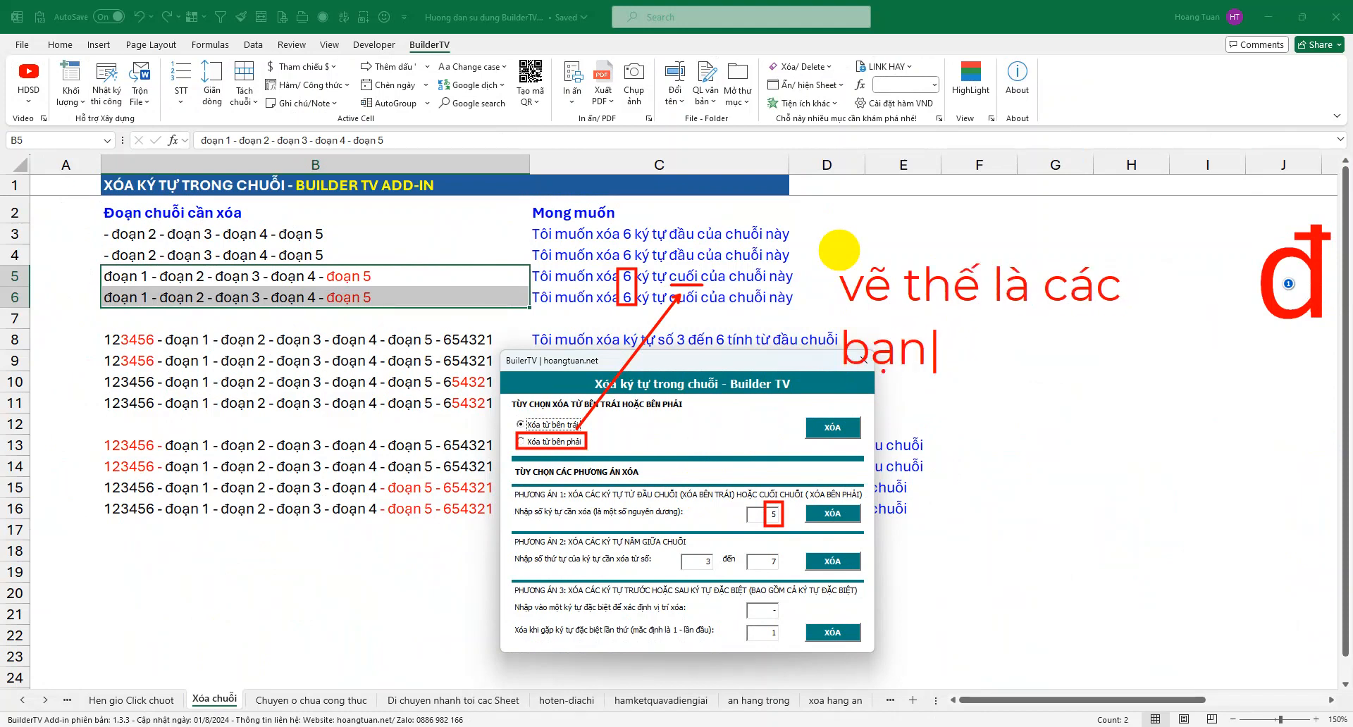
text( hiểu rồi chu)
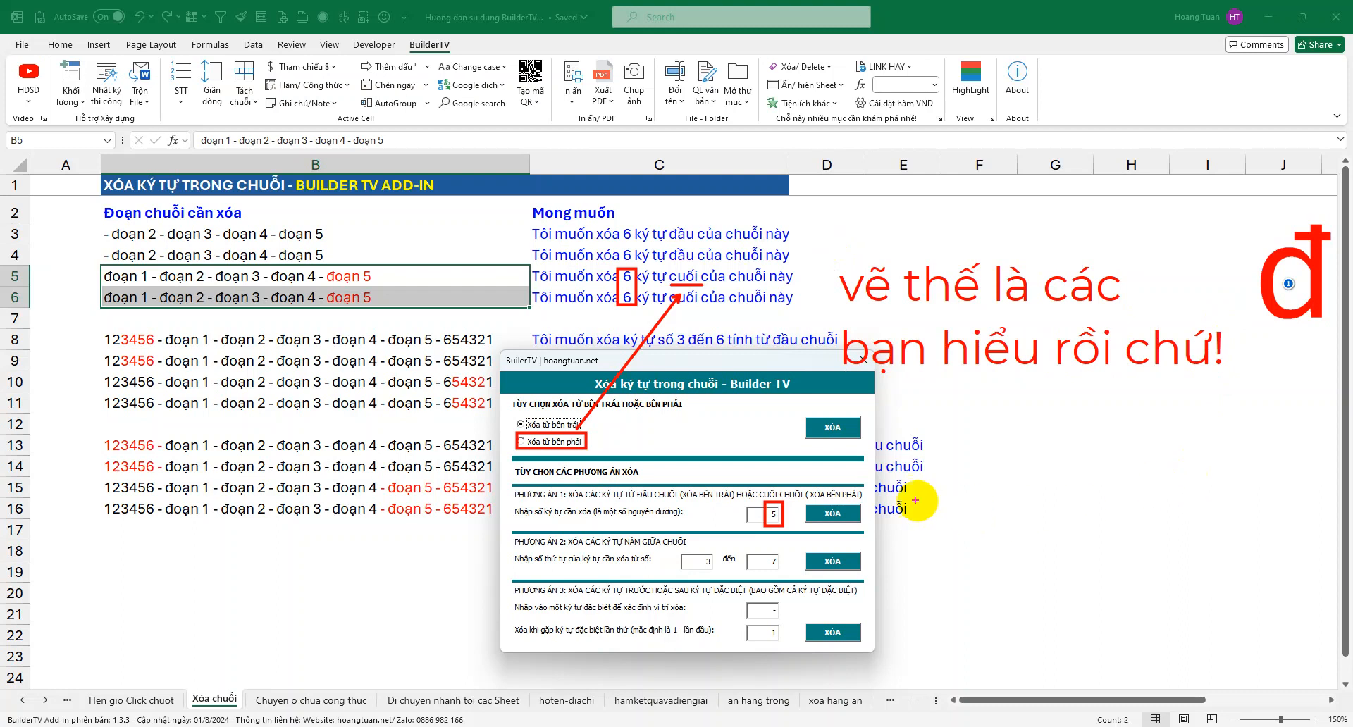
Step: Clear the annotations and delete the last 6 characters from the strings in B5:B6, using option 1 from the right side
key(Escape)
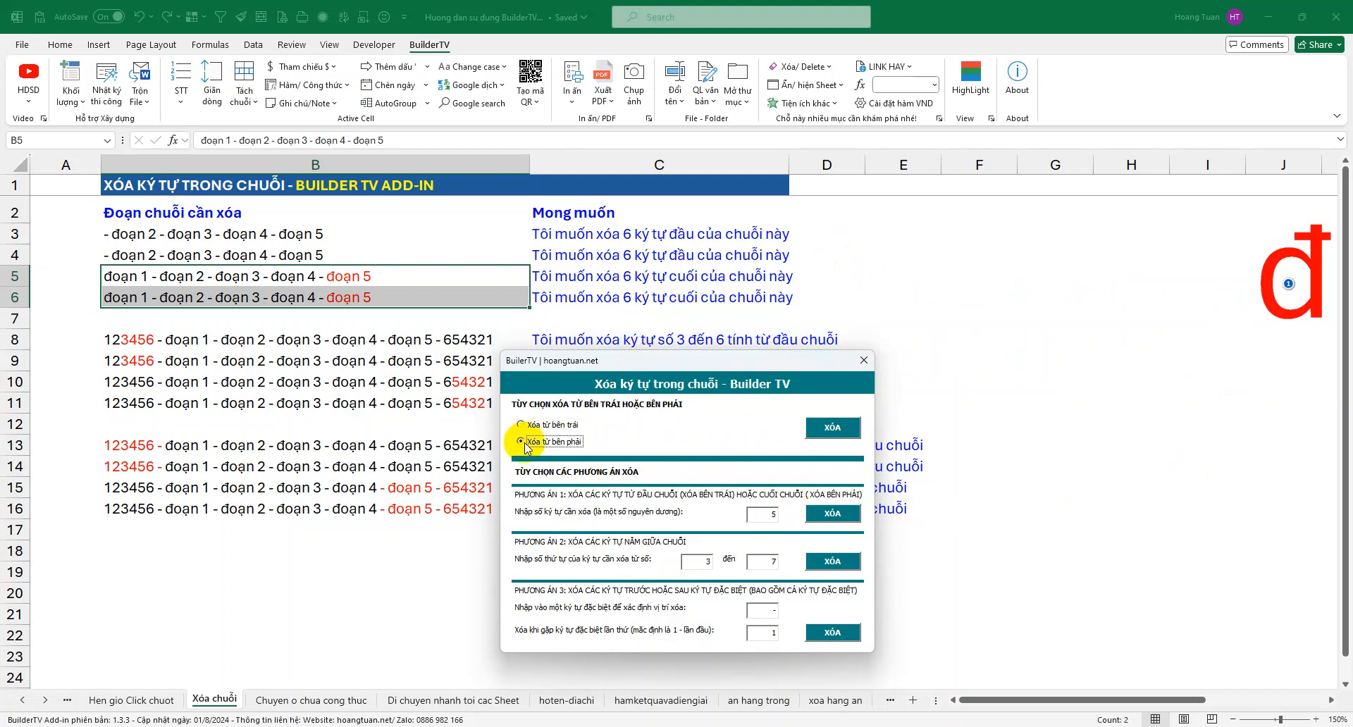
click(761, 520)
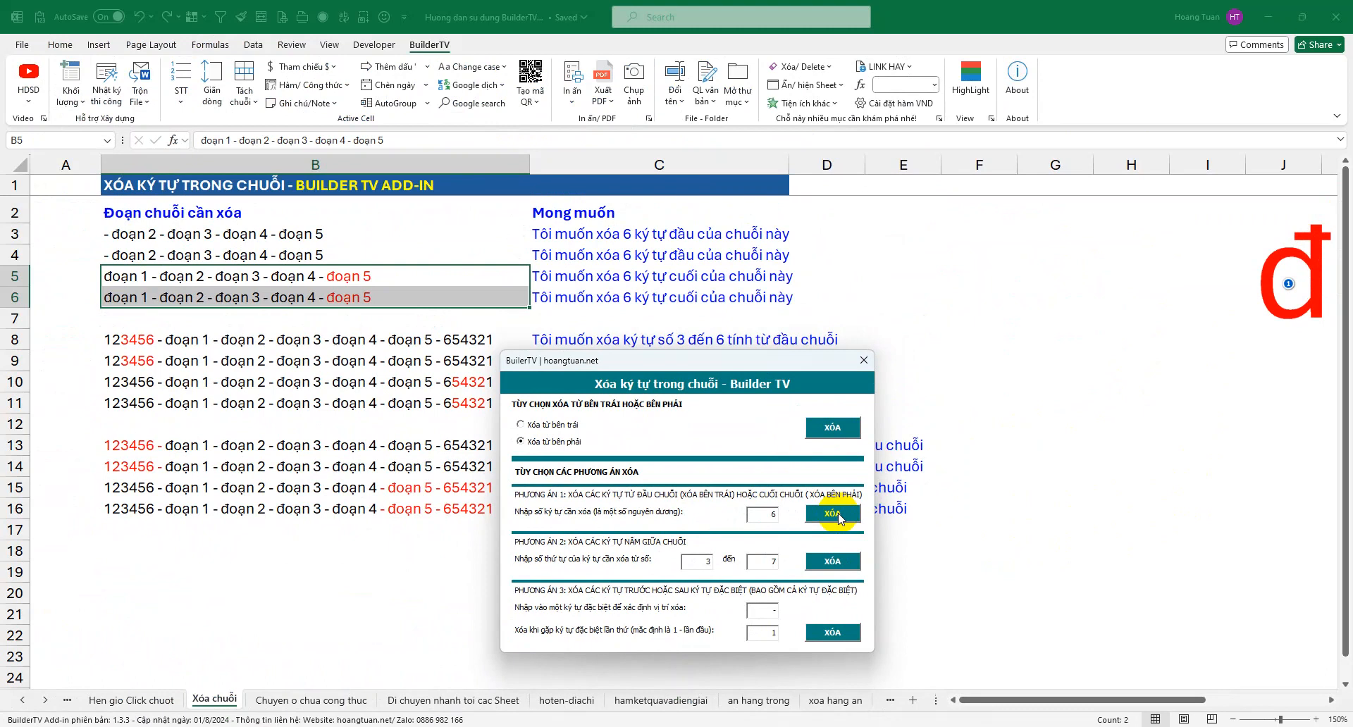
click(835, 515)
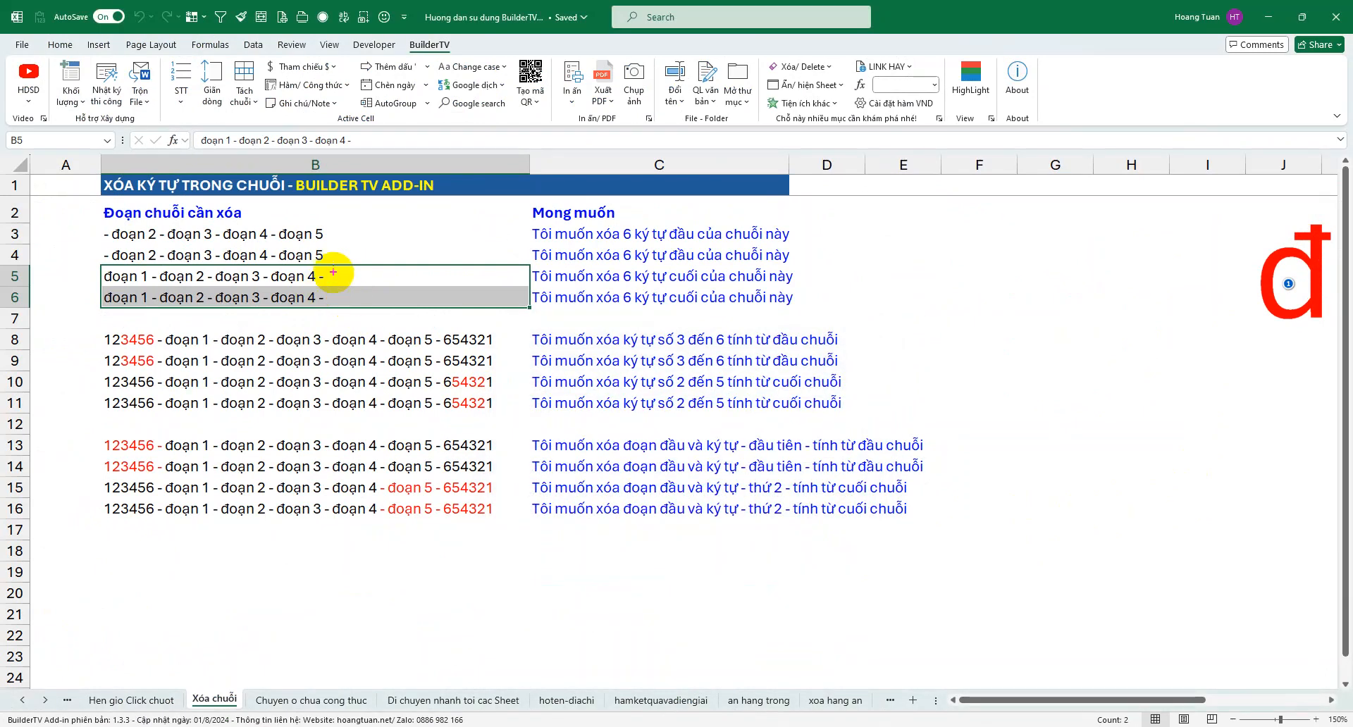
Step: Frame the shortened string ends in B5:B6 with an arrow and "ok nha", and write "sang vd tieeps" beside column C
mouse_move(321, 268)
mouse_down()
mouse_move(385, 304)
mouse_move(444, 271)
mouse_up()
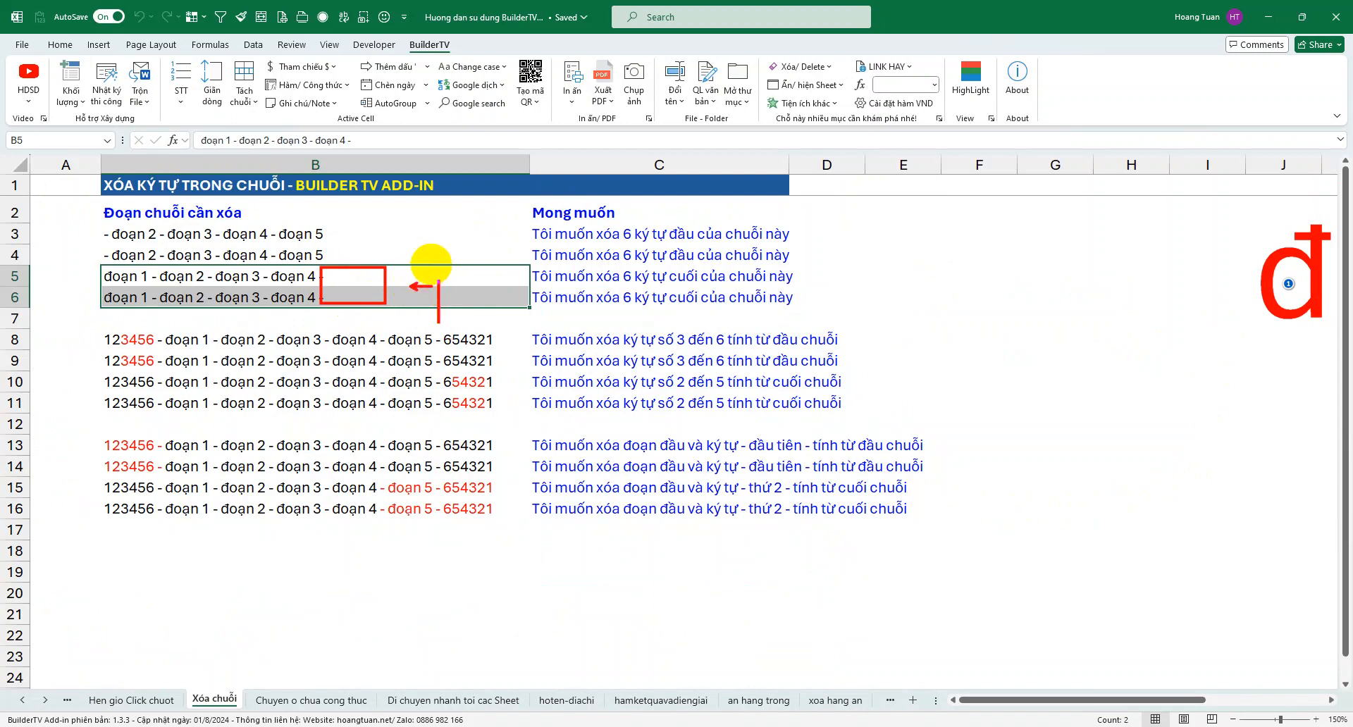
text(ok nha)
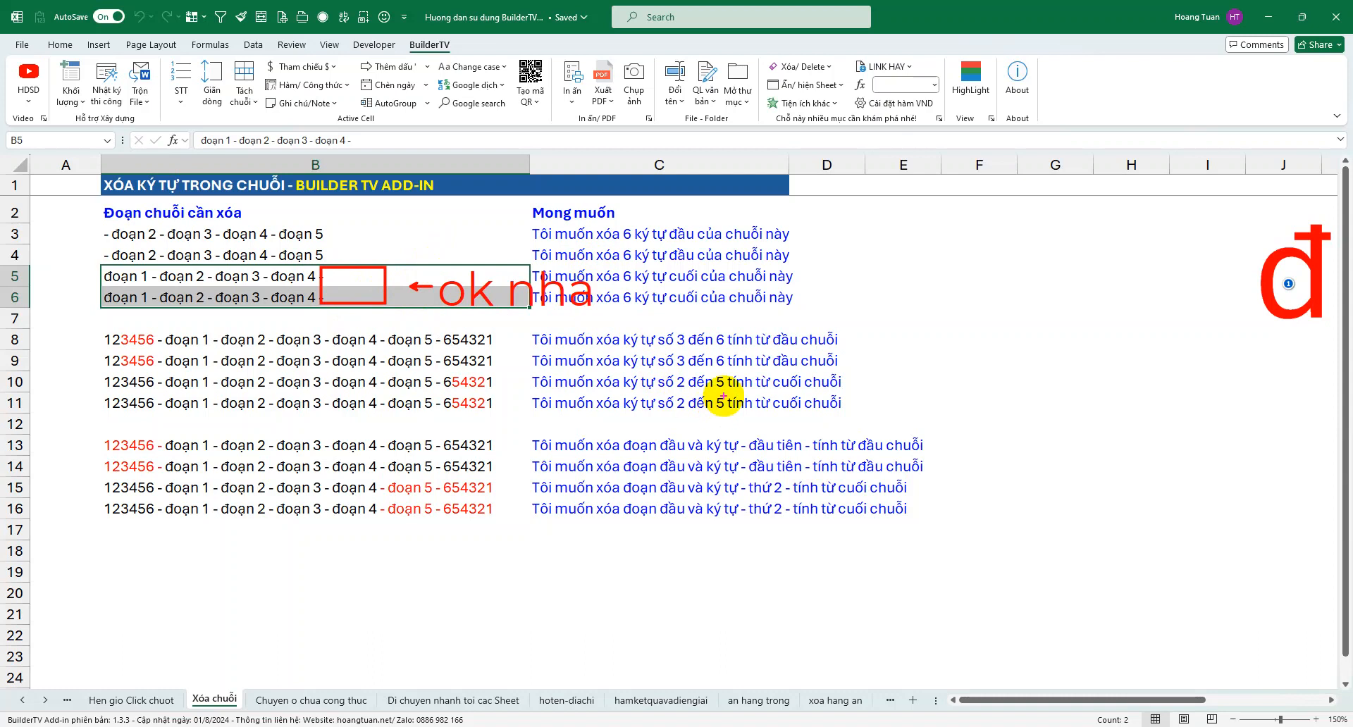
text(t)
click(831, 224)
text(sang vd tieeps)
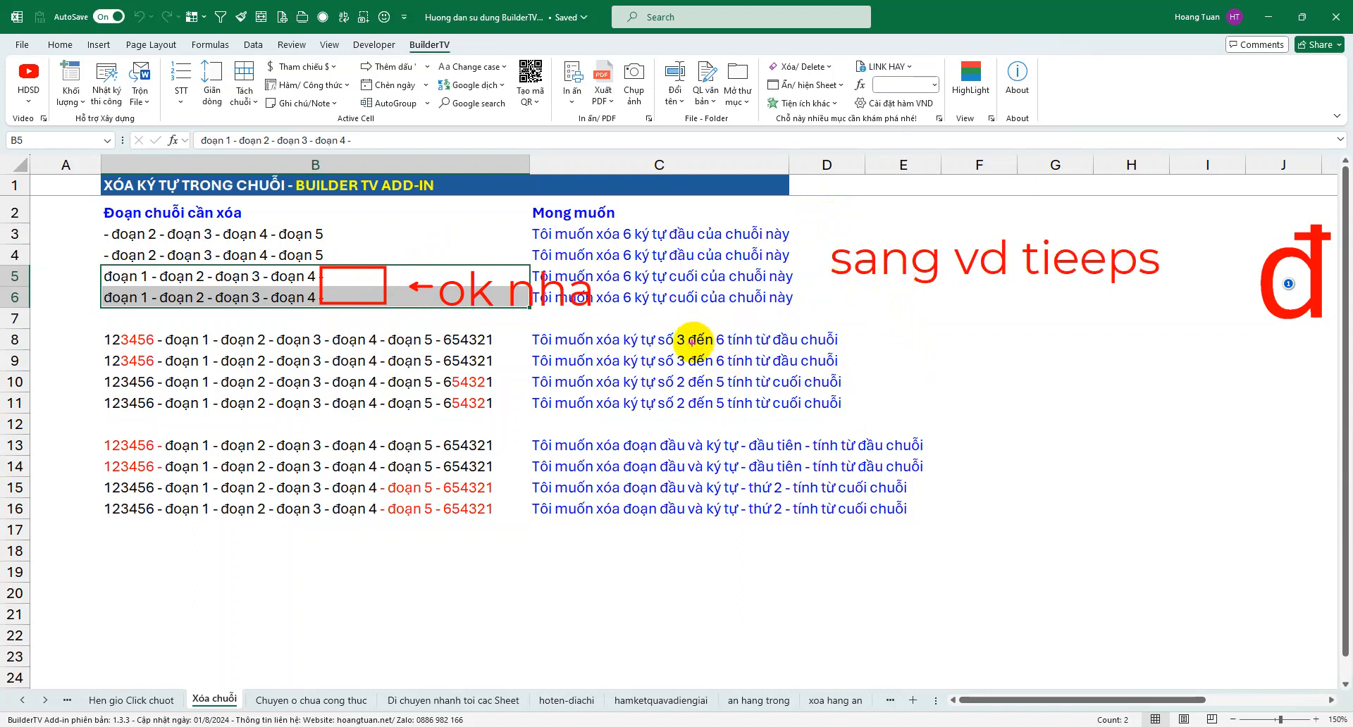
Step: Underline "xóa ký tự số 3 đến 6" in C8, frame the characters 3456 in B8:B9, and clear the annotations
drag(598, 346, 725, 346)
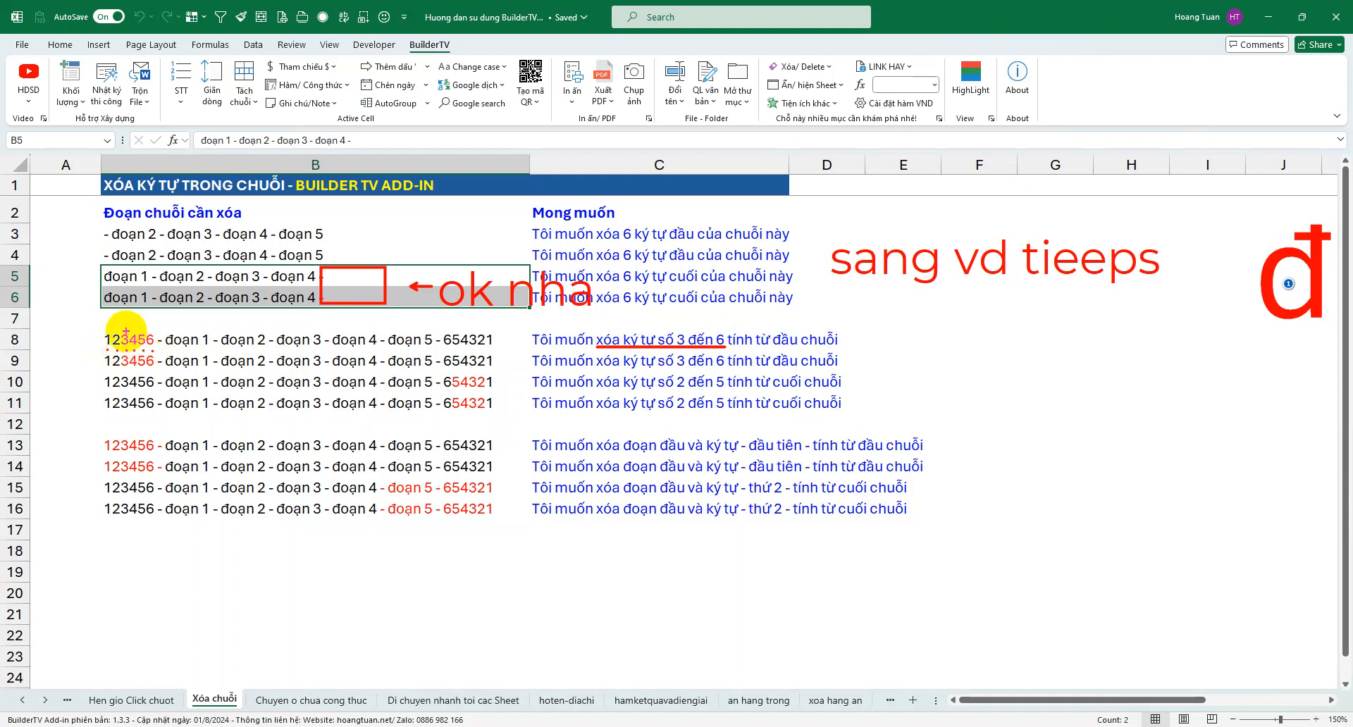
drag(122, 329, 155, 372)
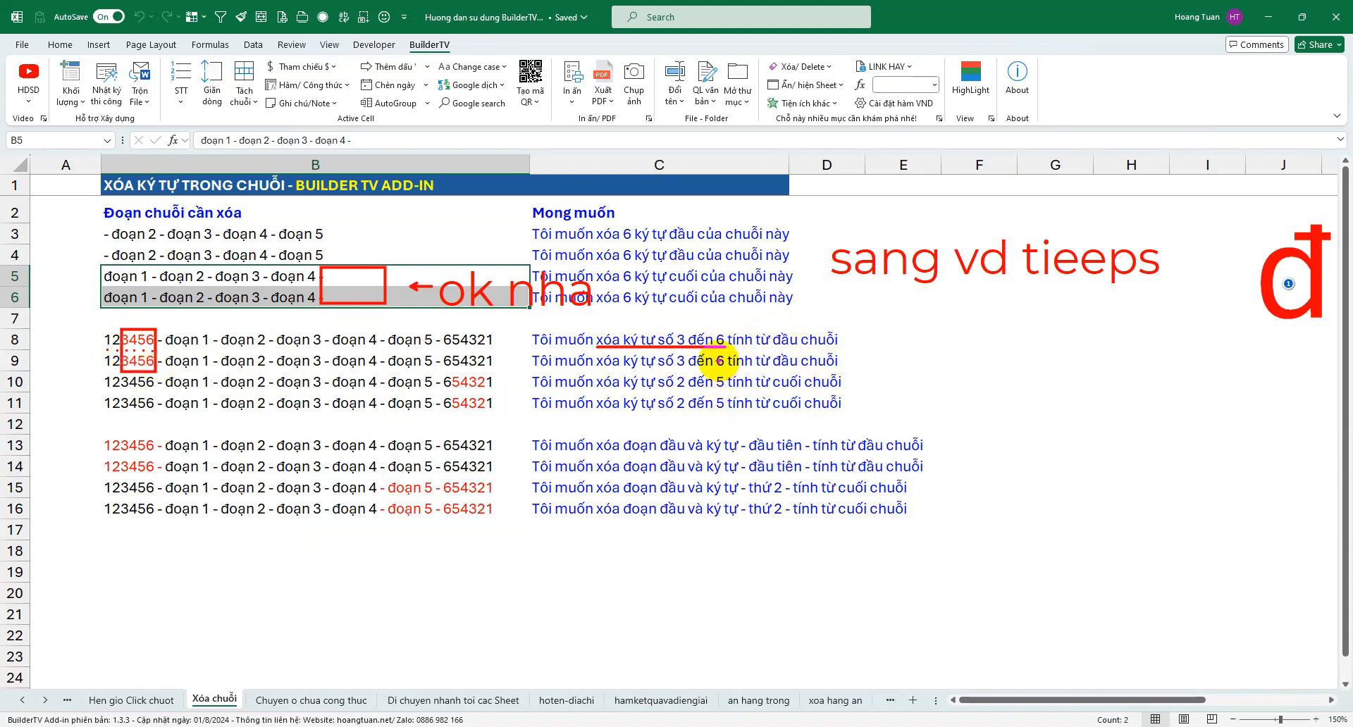
key(Escape)
Step: Open the string character deletion tool for B8:B9 and move its dialog below the requirements in C8:C9
click(219, 343)
drag(220, 343, 219, 367)
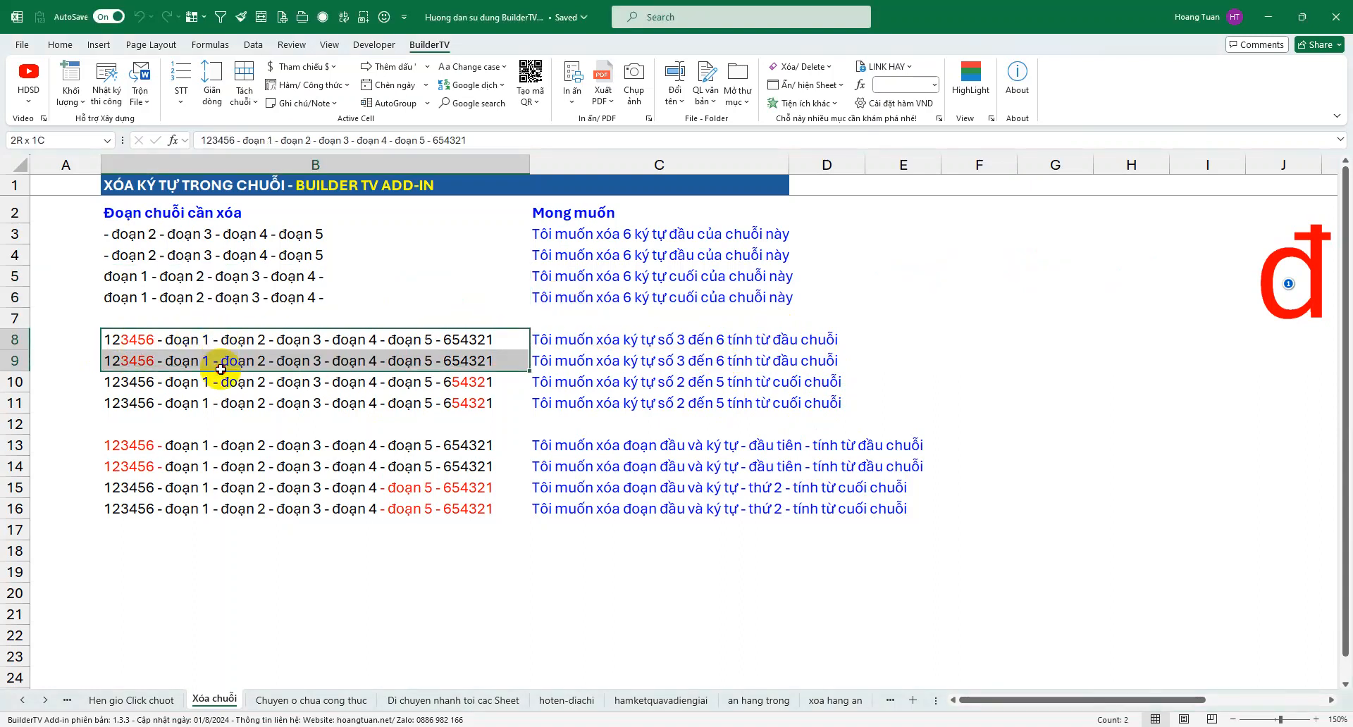
click(801, 67)
click(814, 290)
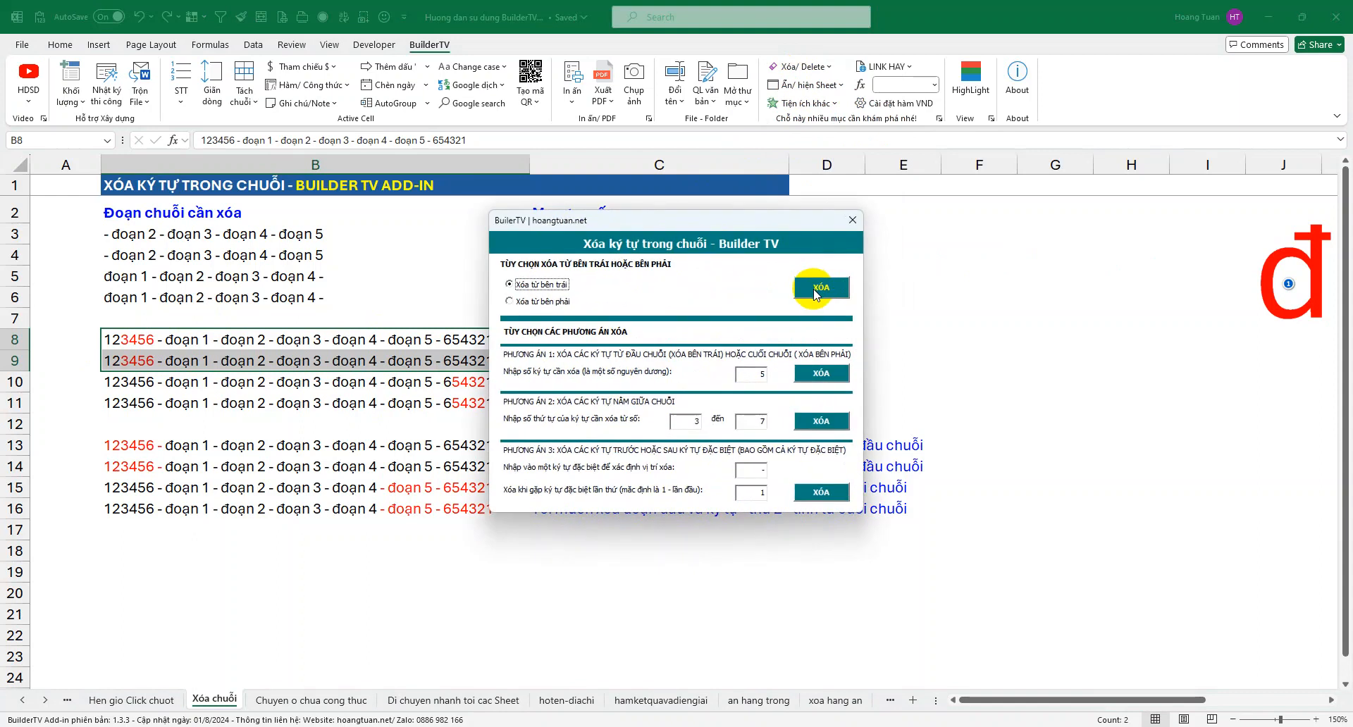
drag(674, 221, 703, 391)
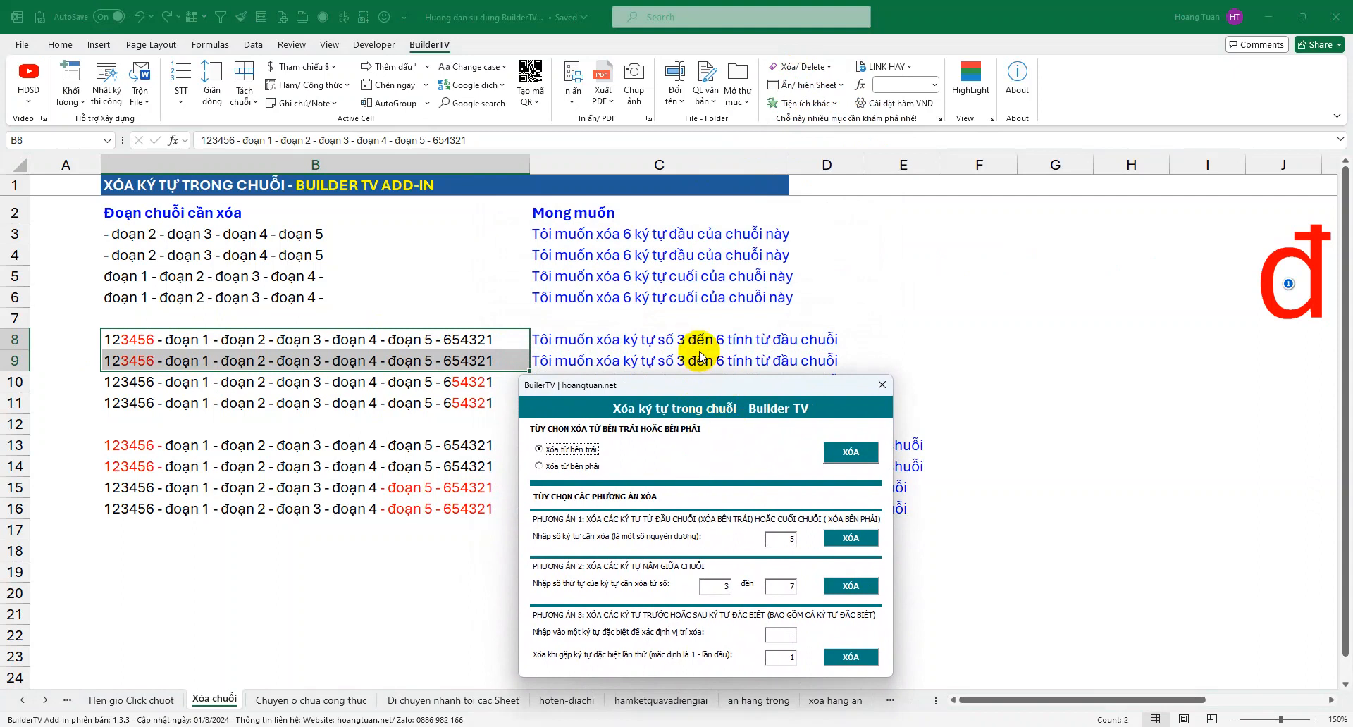
Step: Frame the 3 and 6 in C8, link them by arrows to option 2's position fields, and frame option 2 in red
mouse_move(671, 332)
mouse_down()
mouse_move(692, 347)
mouse_move(684, 578)
mouse_up()
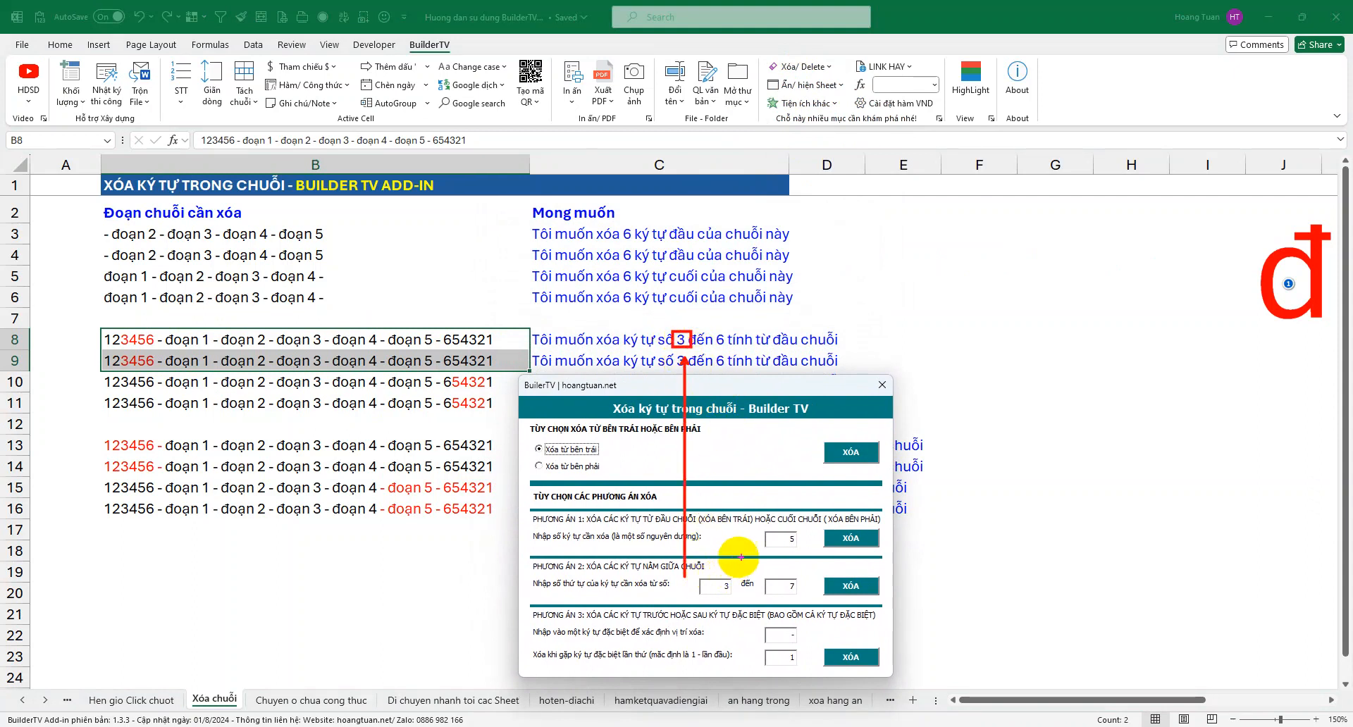
drag(710, 330, 735, 348)
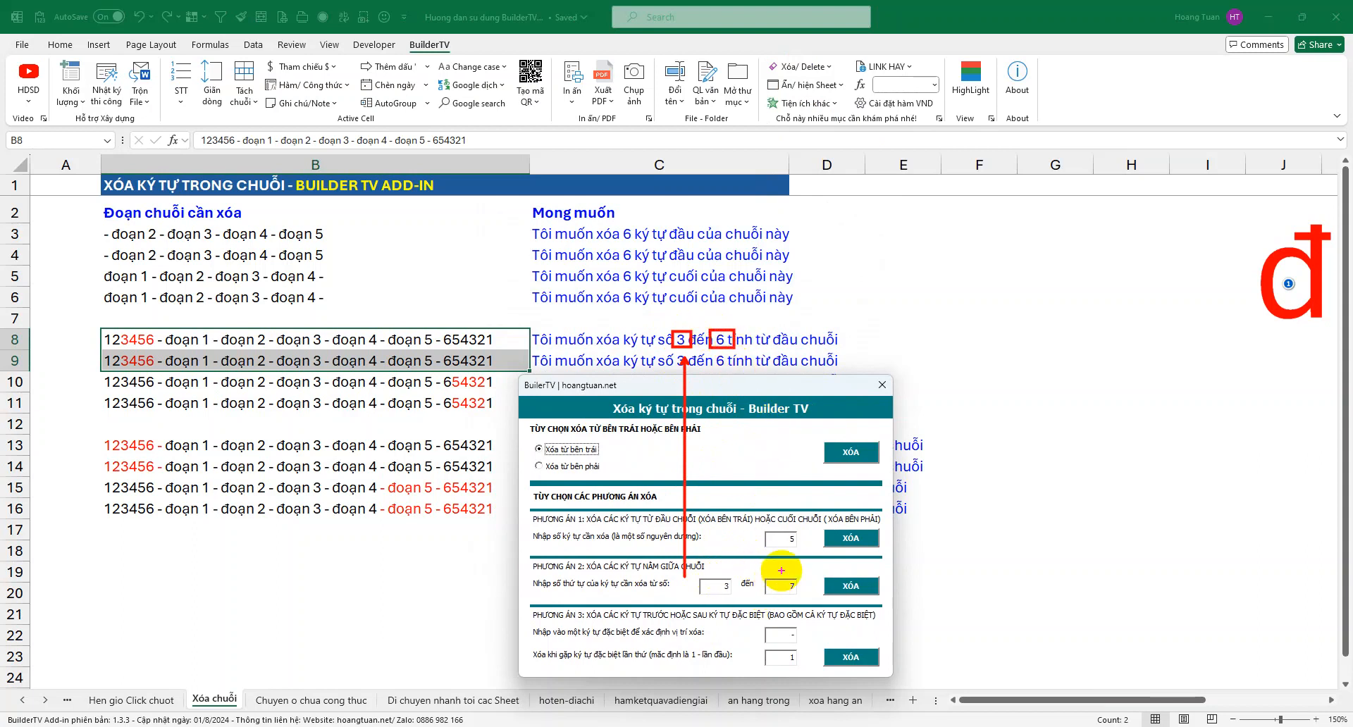
mouse_move(726, 349)
mouse_down()
mouse_move(790, 525)
mouse_move(781, 569)
mouse_up()
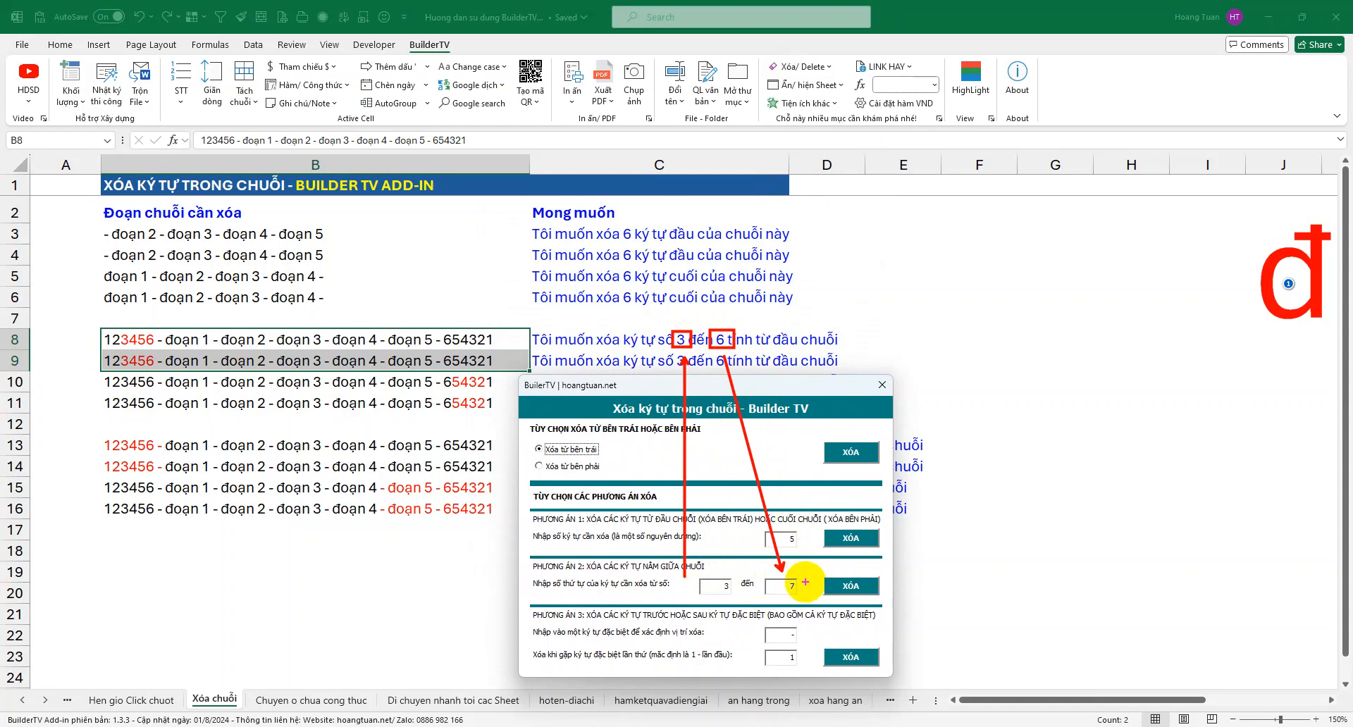
drag(526, 557, 886, 611)
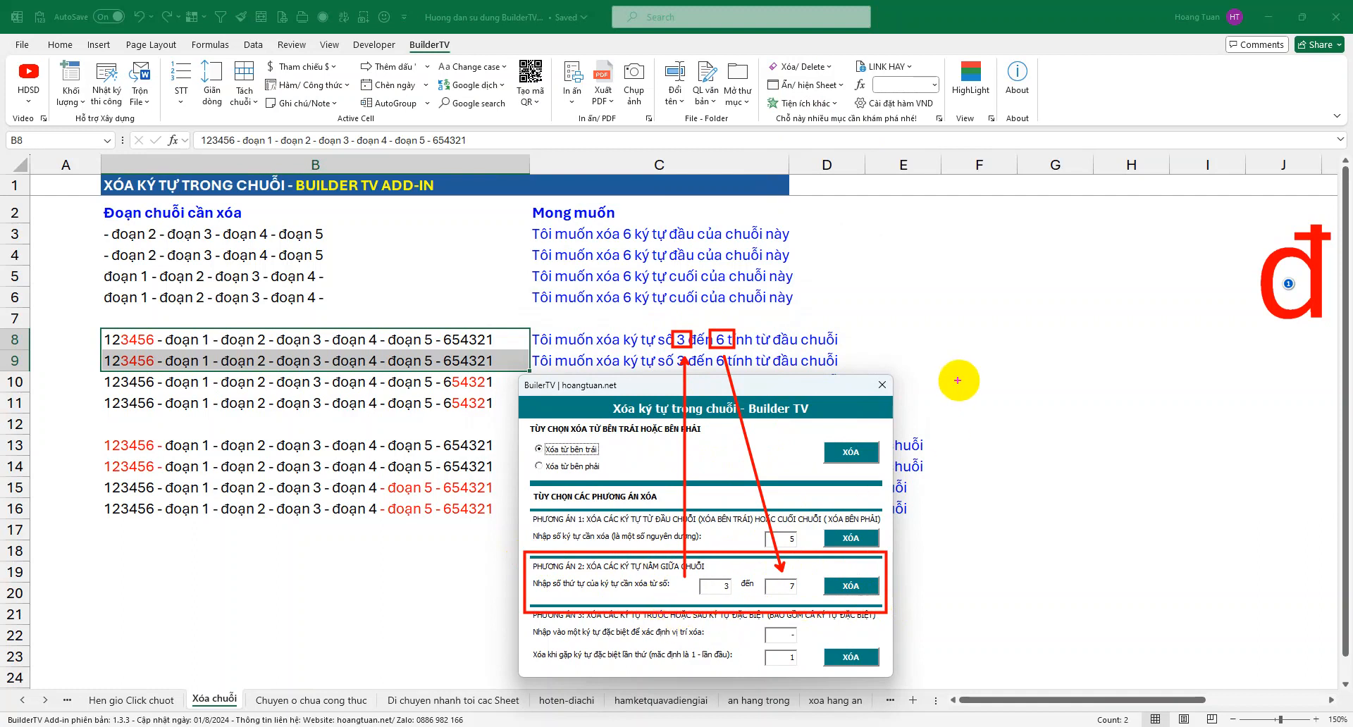
Step: Write the annotation "vẽ thế là ok rồi nhỉ!" beside the requirements above the dialog
click(867, 272)
text(ve)
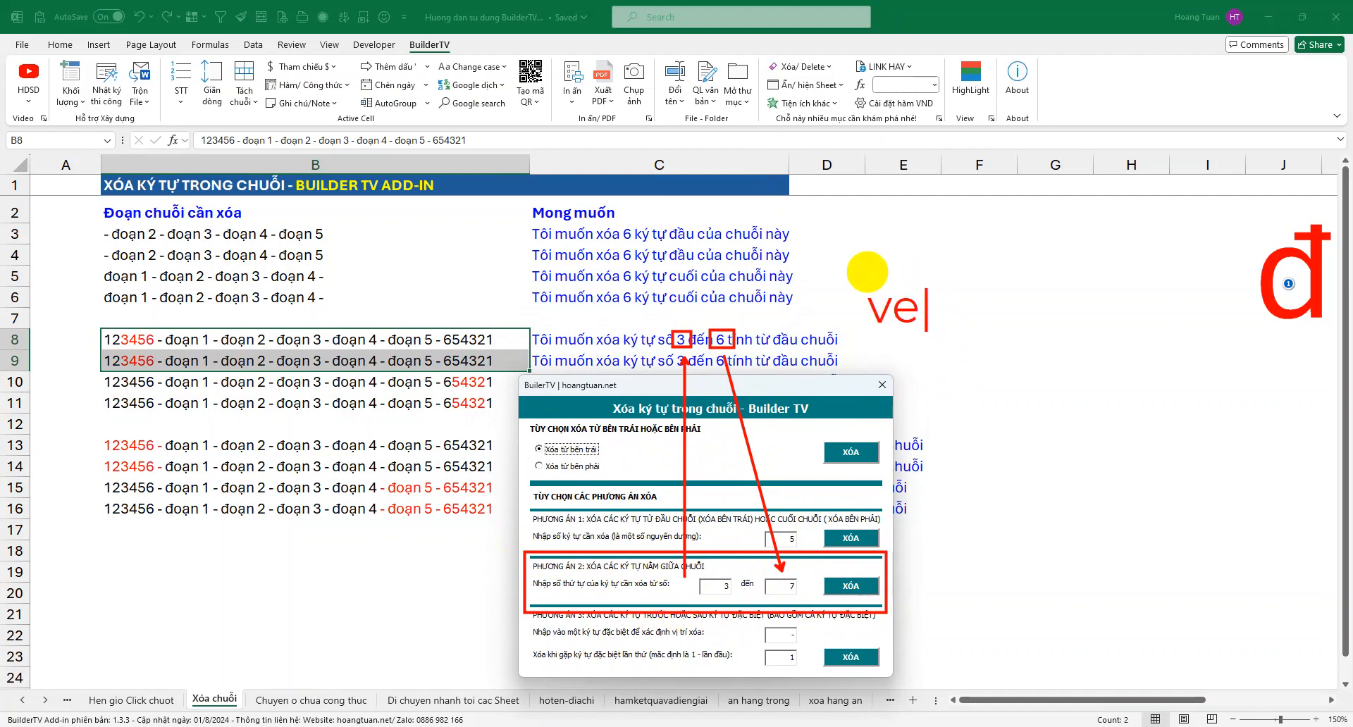
key(BackSpace)
key(BackSpace)
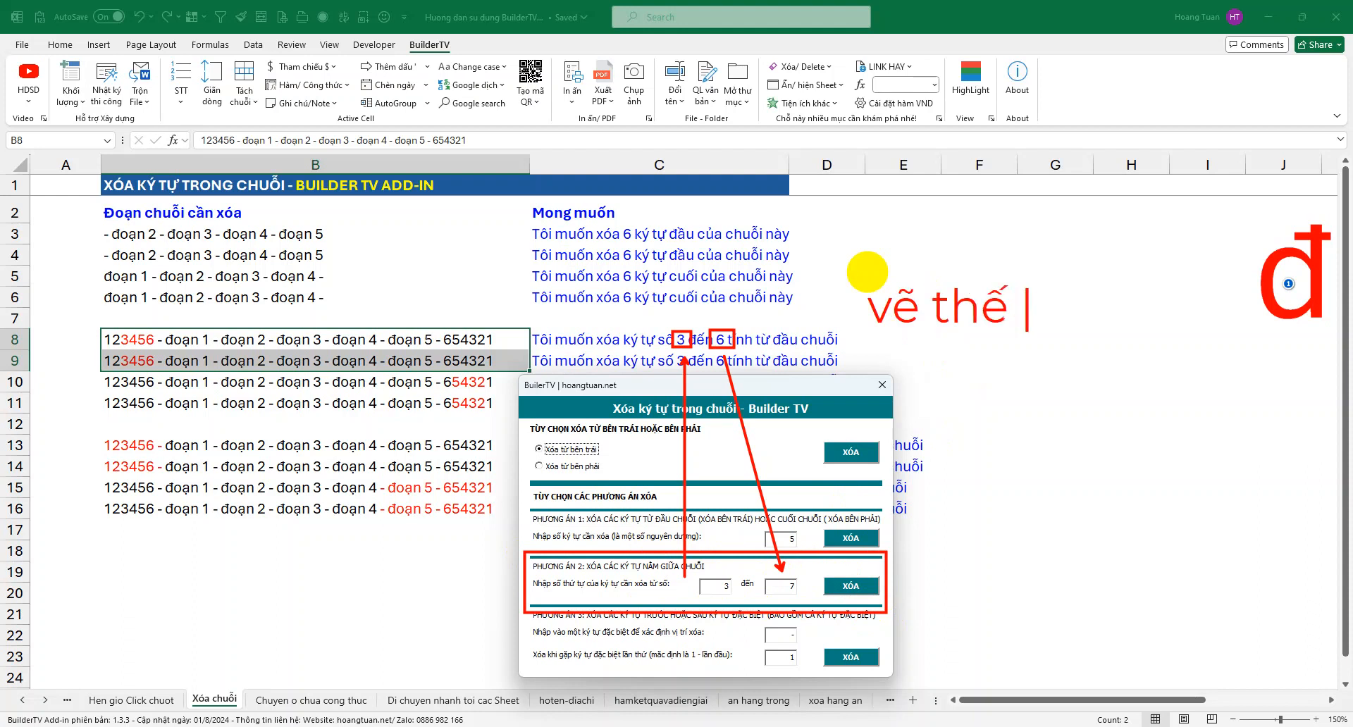
text(ẽ thế là ok rồi nhỉ!)
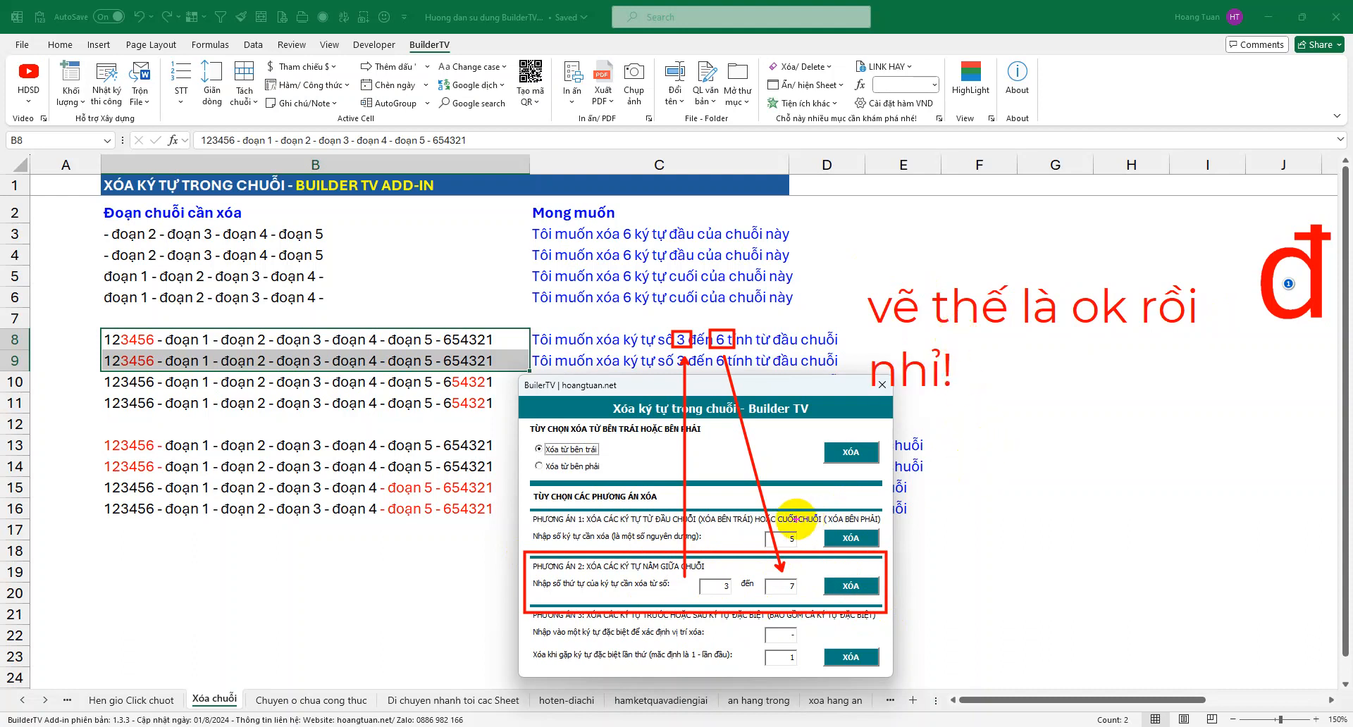
Step: Clear the annotations and delete characters 3 to 6 from the left in B8:B9 using option 2
key(Escape)
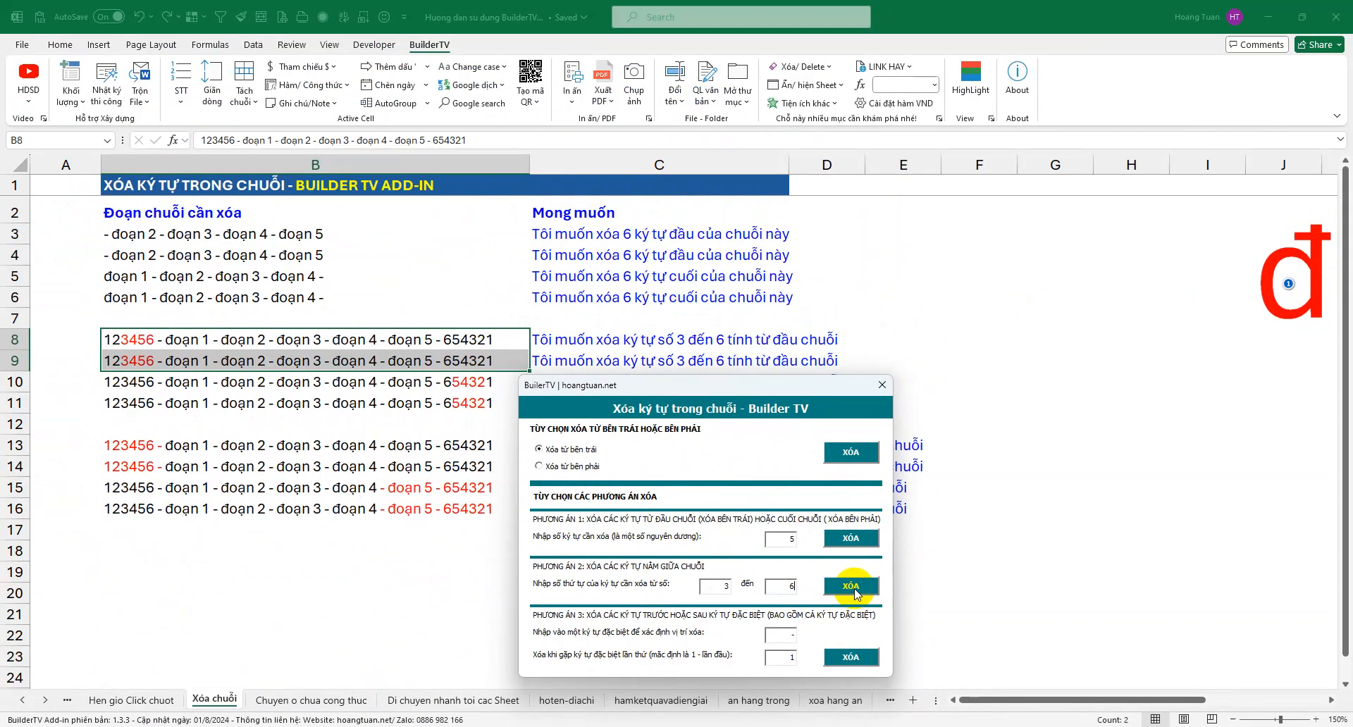
click(853, 588)
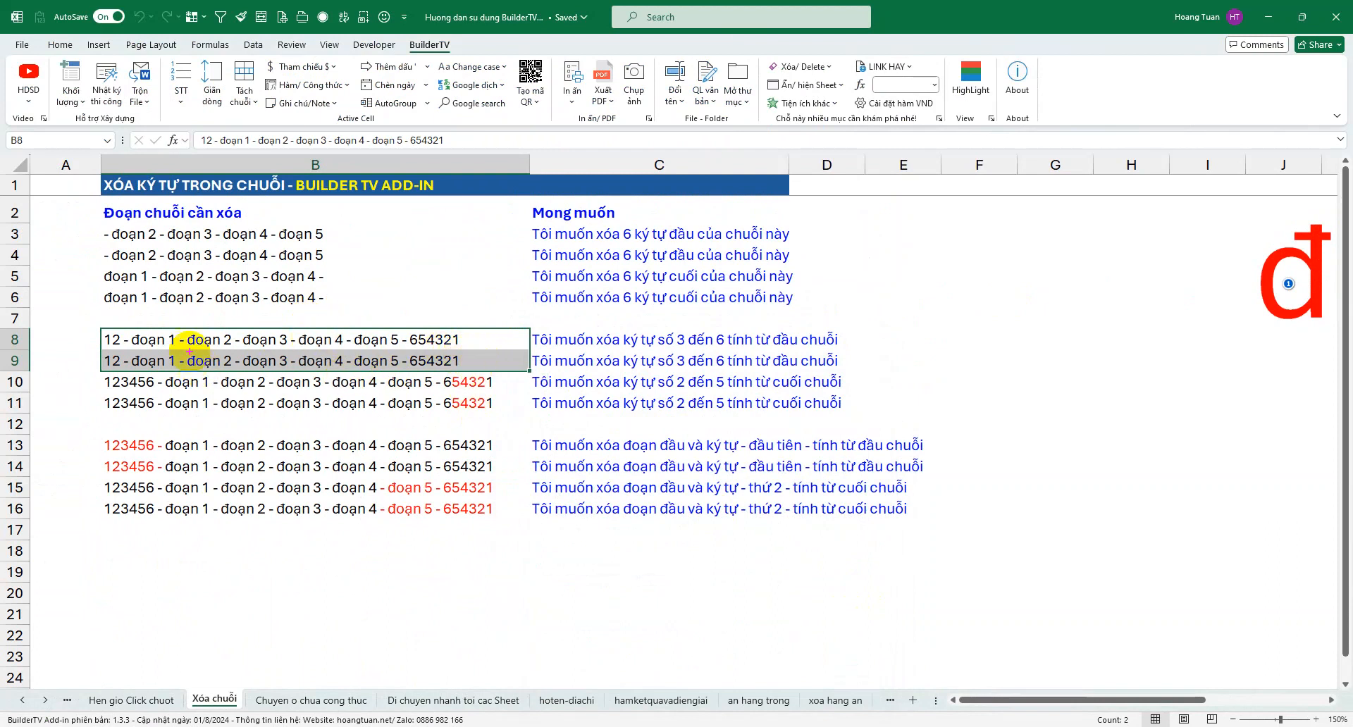
Step: Frame B10:B11 in red, point an arrow at them with the note "tieeps cái này nhớ!", and clear the annotations
mouse_move(99, 374)
mouse_down()
mouse_move(504, 417)
mouse_move(543, 573)
mouse_up()
drag(558, 657, 552, 598)
text(tieeps)
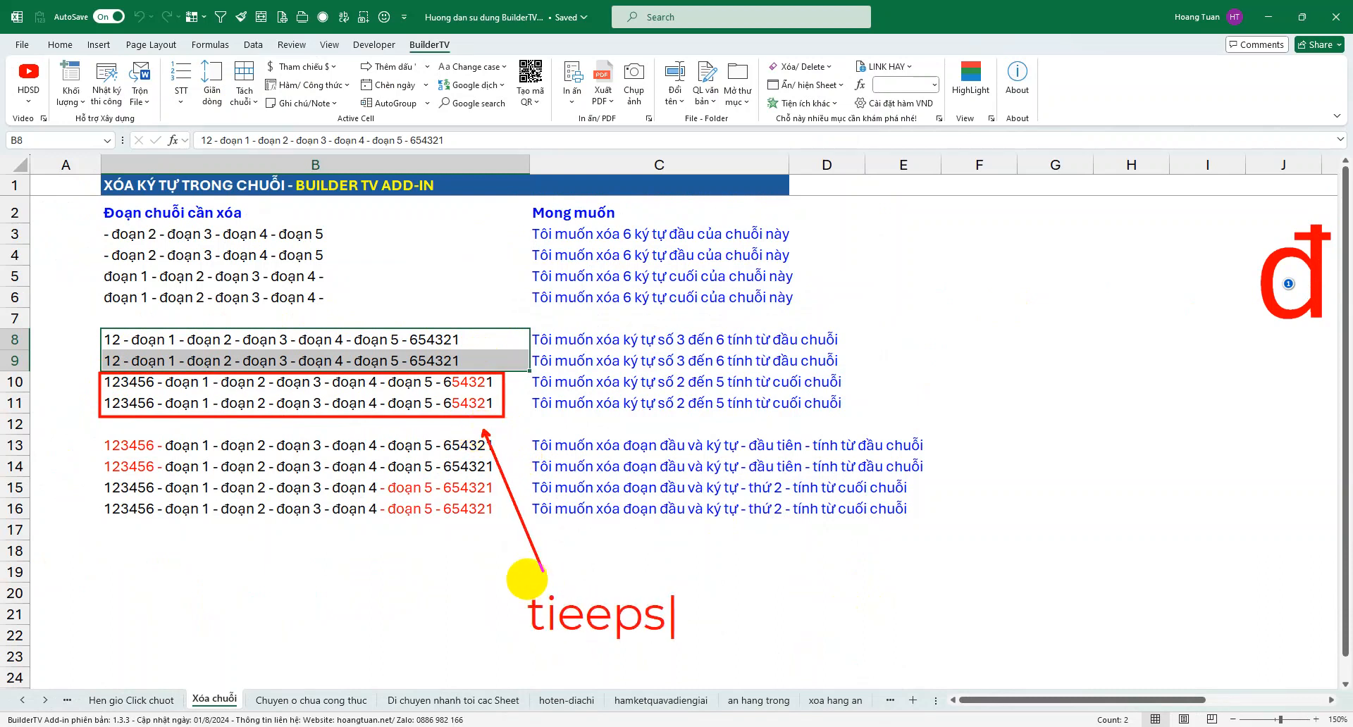
text( cái này nho)
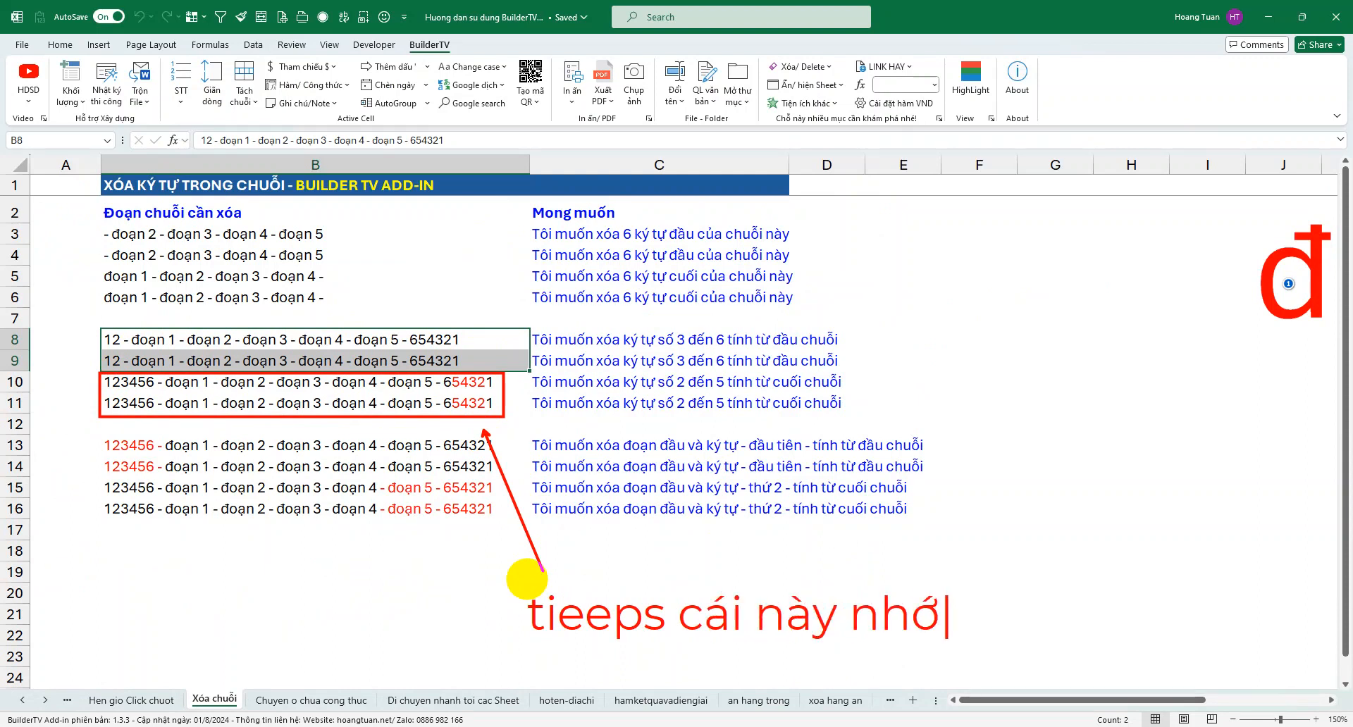
key(Escape)
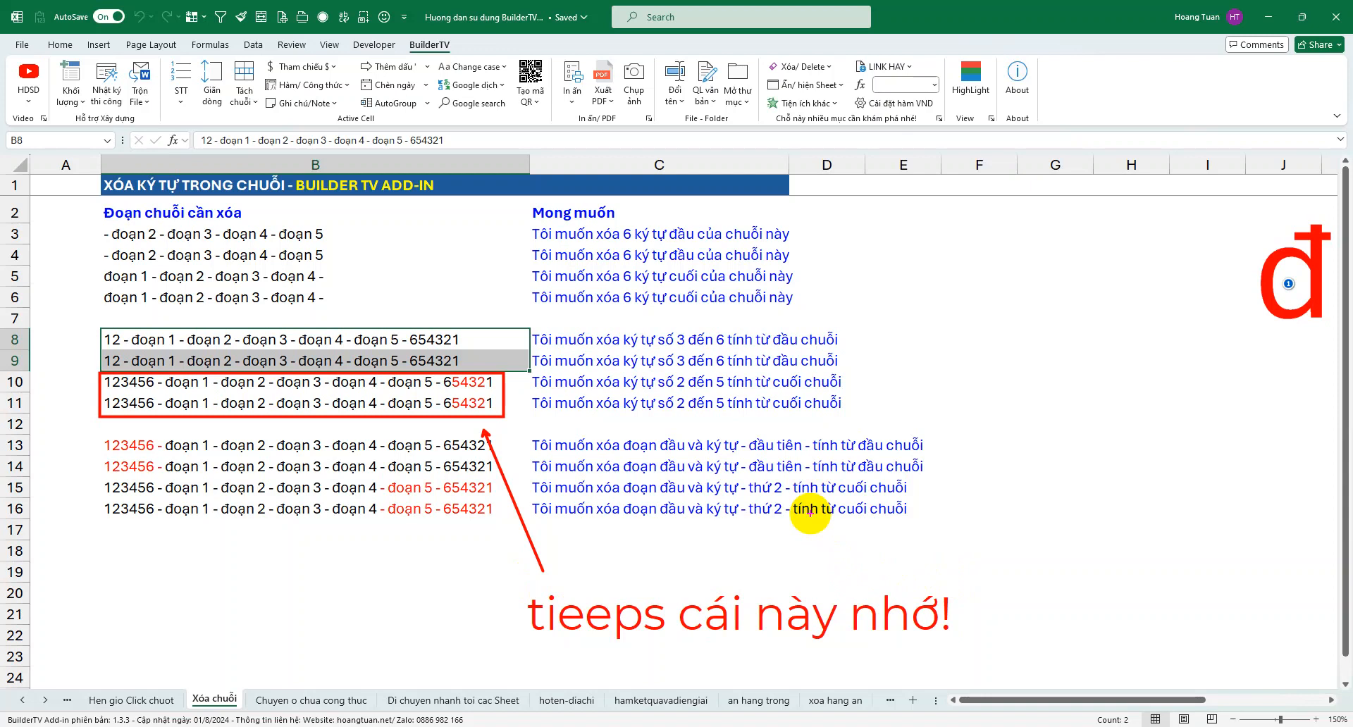
key(Escape)
Step: Open the string character deletion tool for B10:B11 and move its dialog to the blank area beside the requirements
drag(372, 387, 372, 404)
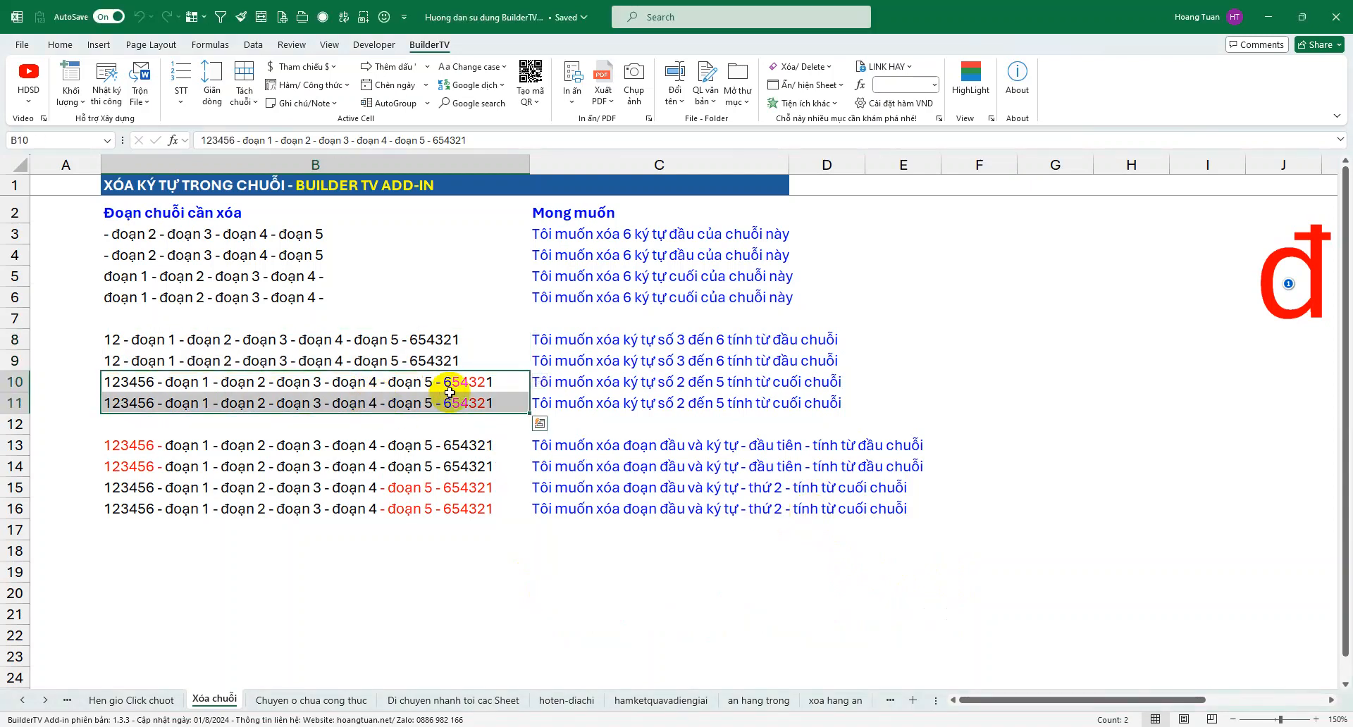
click(800, 66)
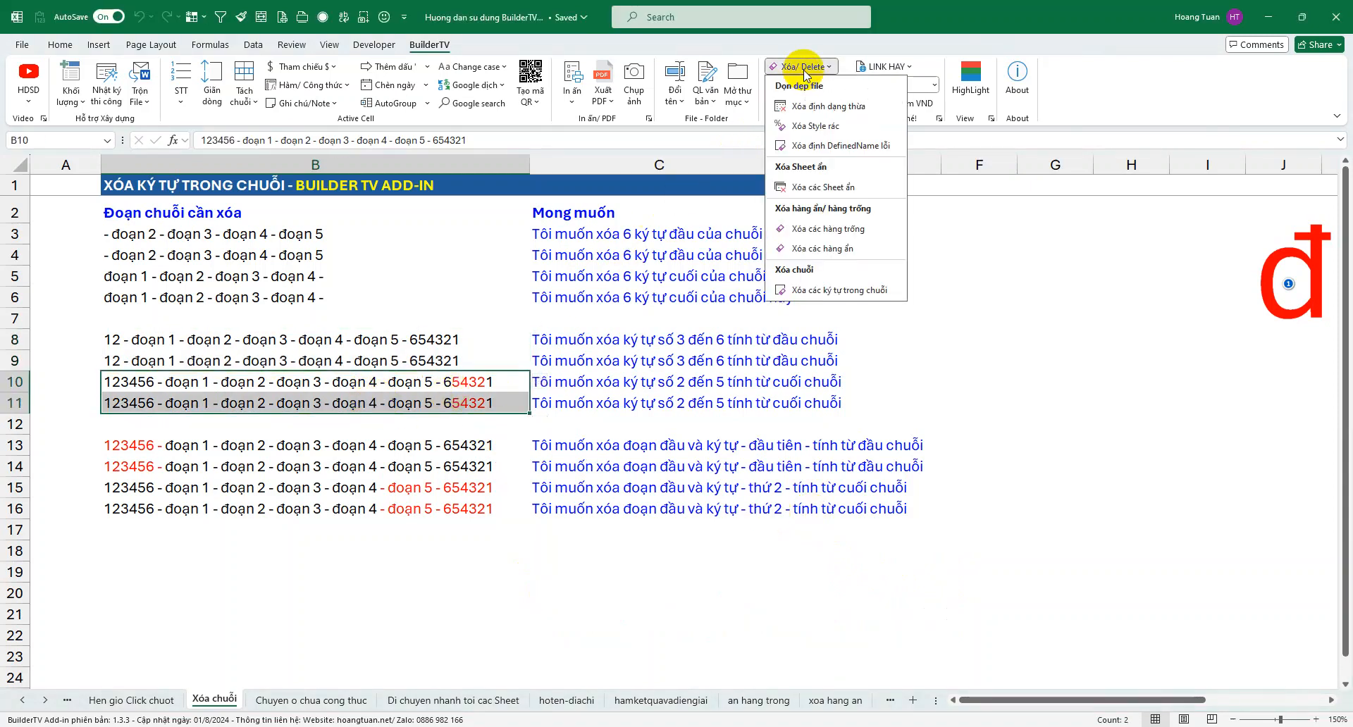
click(822, 290)
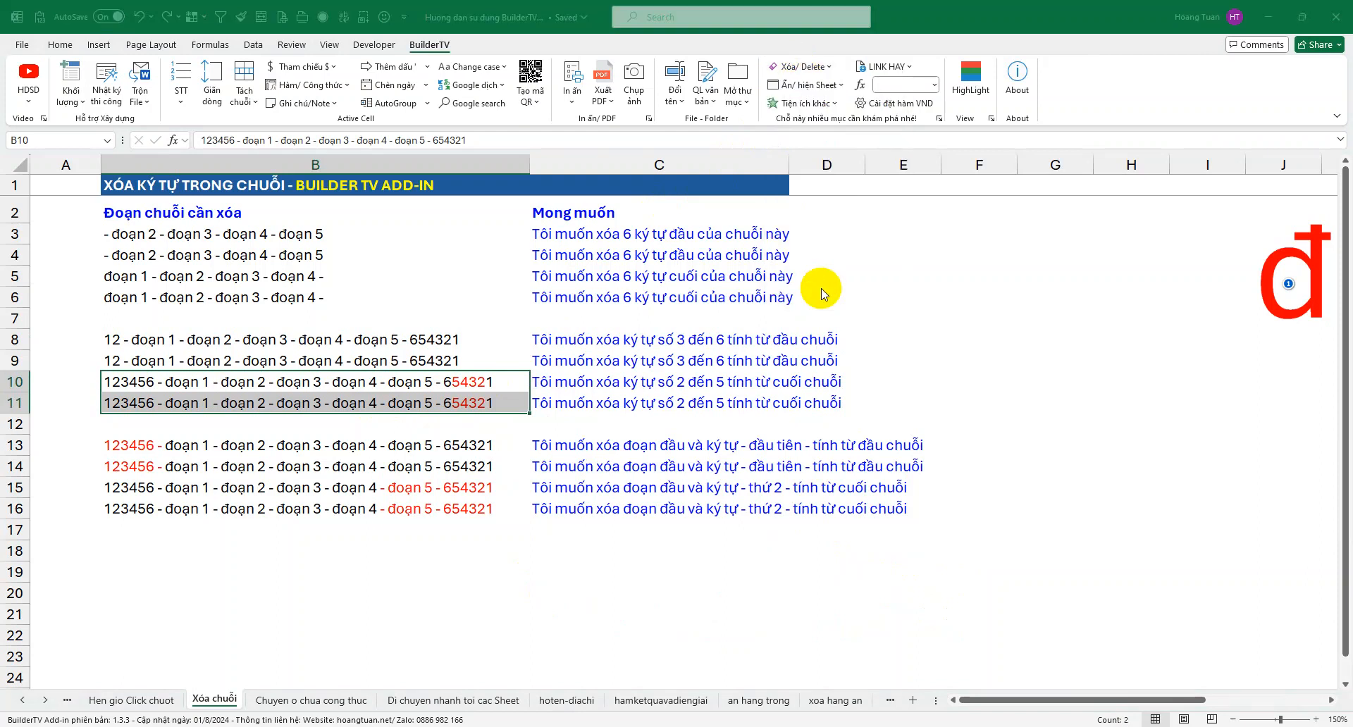
drag(726, 216, 1098, 283)
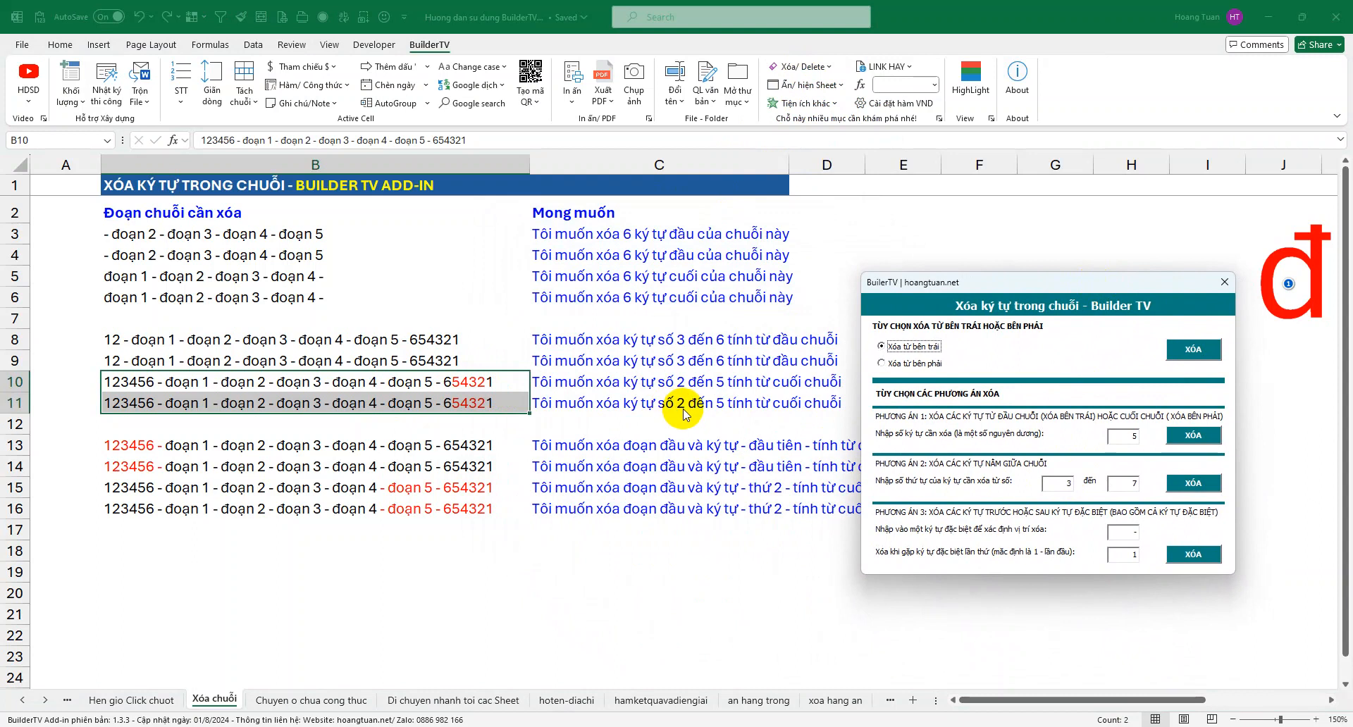
Step: Frame "2 đến 5" in C10 and option 2's position fields in red, and link them with an arrow
drag(677, 372, 730, 391)
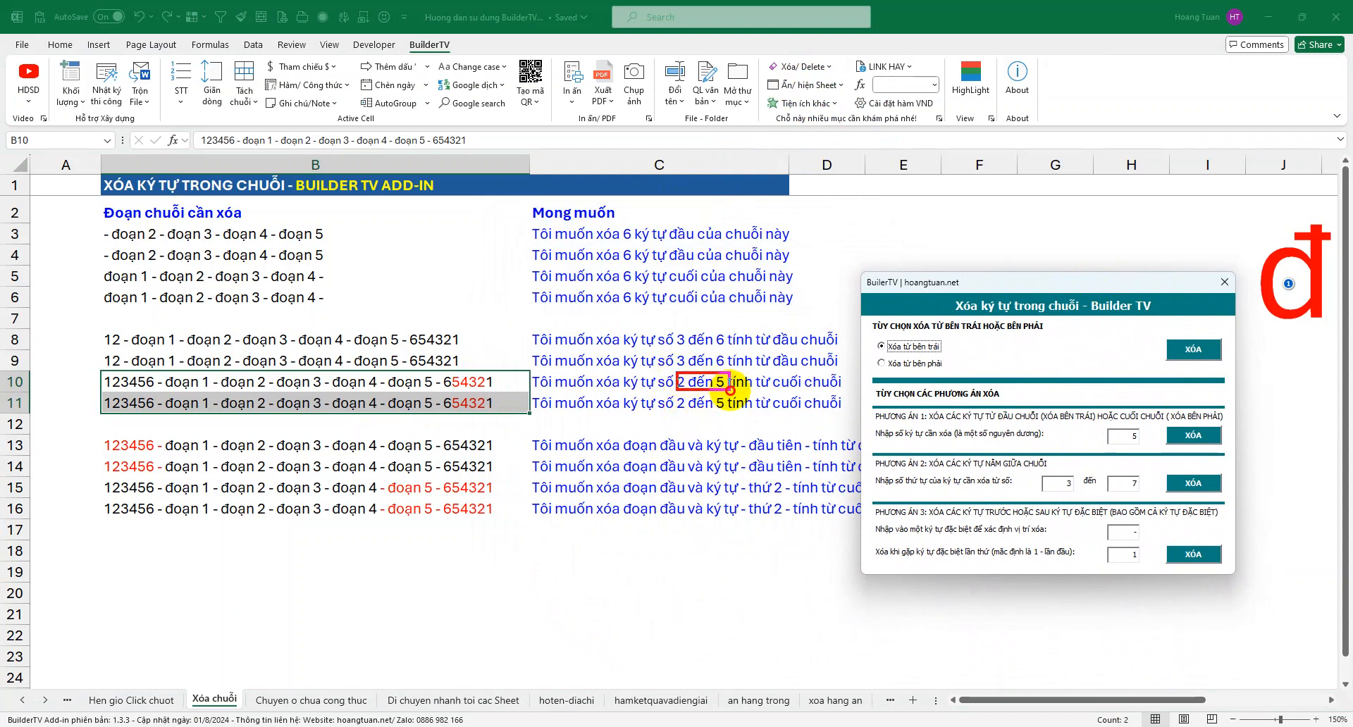
drag(1050, 471, 1147, 500)
drag(748, 397, 1042, 481)
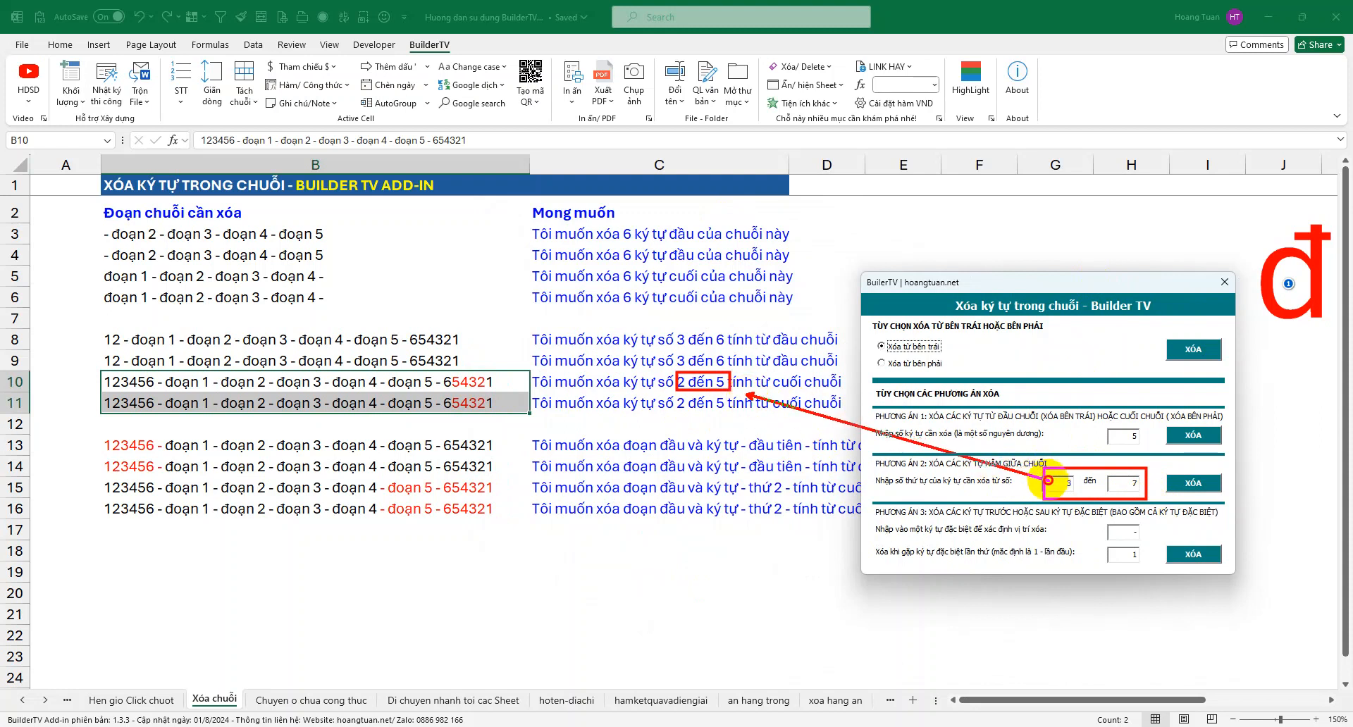
Step: Link the framed "Xóa từ bên phải" option to the underlined "cuối chuỗi" in C10 with a red arrow, and clear the annotations
mouse_move(779, 391)
mouse_down()
mouse_move(851, 392)
mouse_move(930, 366)
mouse_move(950, 375)
mouse_up()
drag(837, 377, 862, 367)
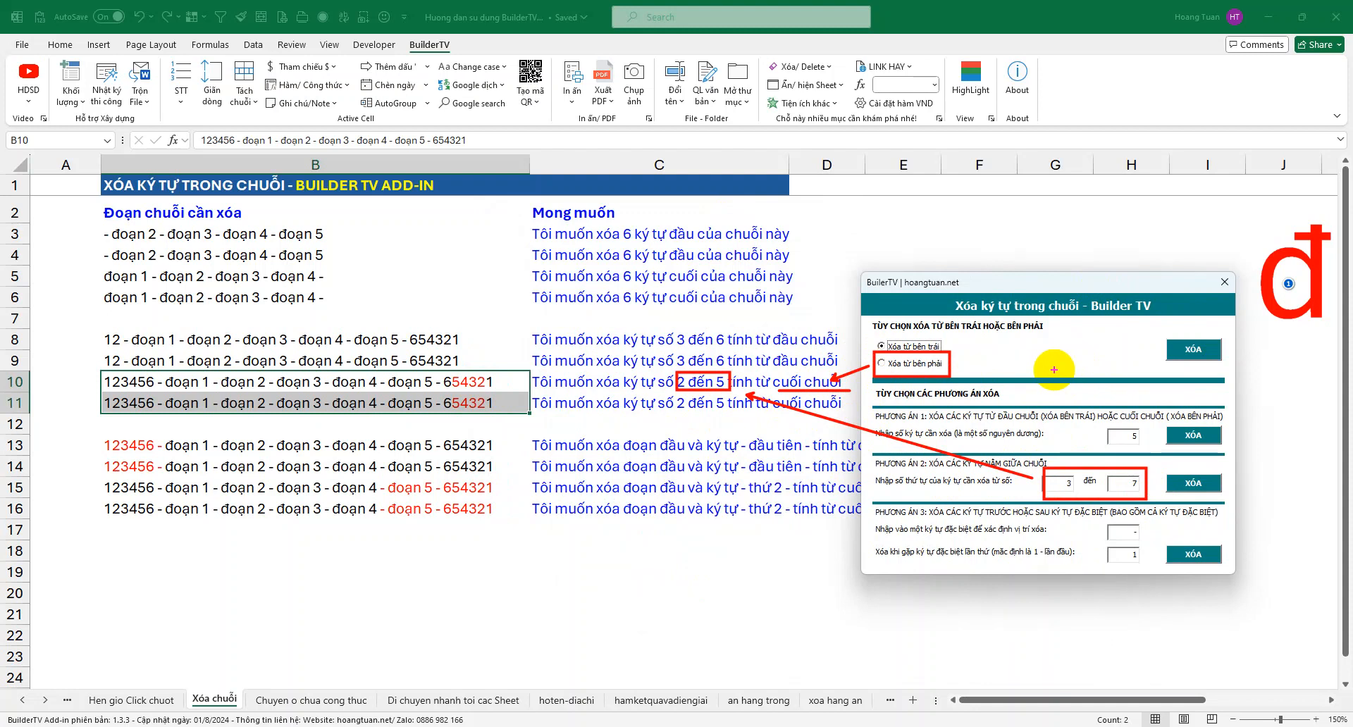
key(Escape)
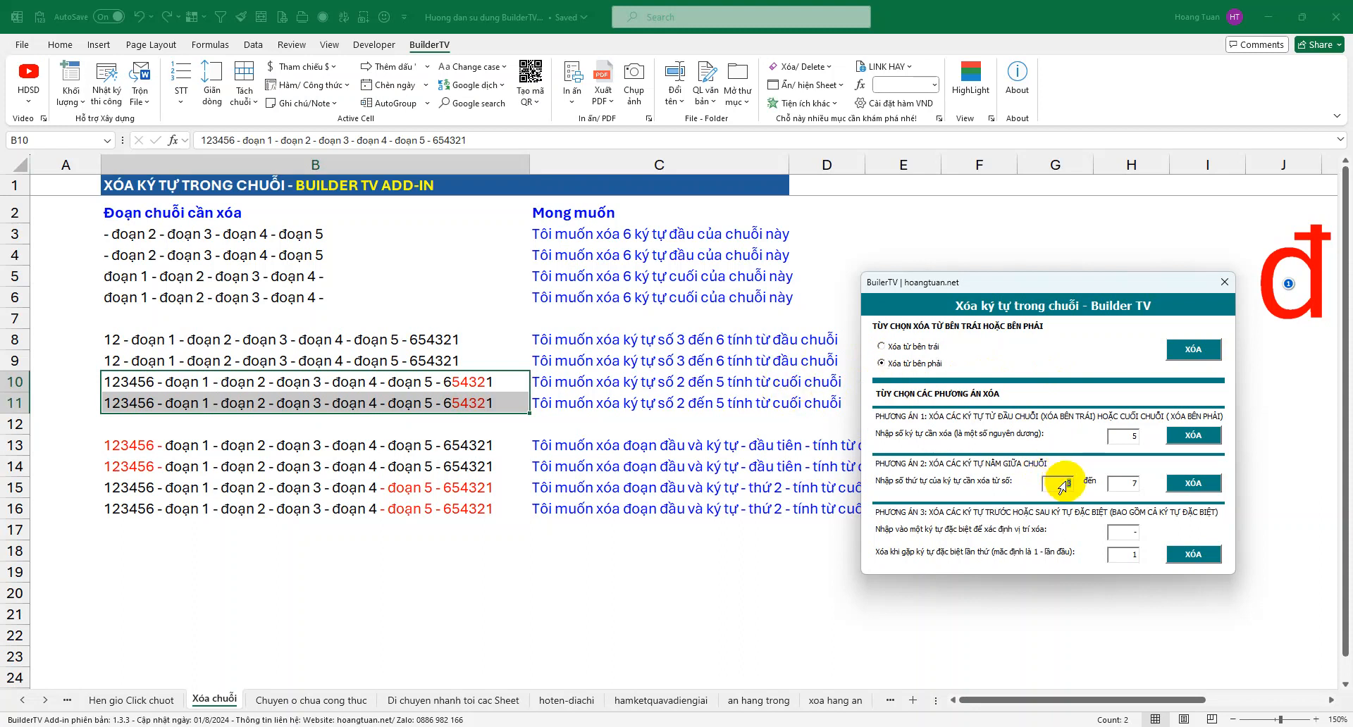
Step: Delete characters 2 to 5 from the right in B10:B11 using option 2
text(2)
double_click(1135, 483)
text(4)
double_click(1146, 486)
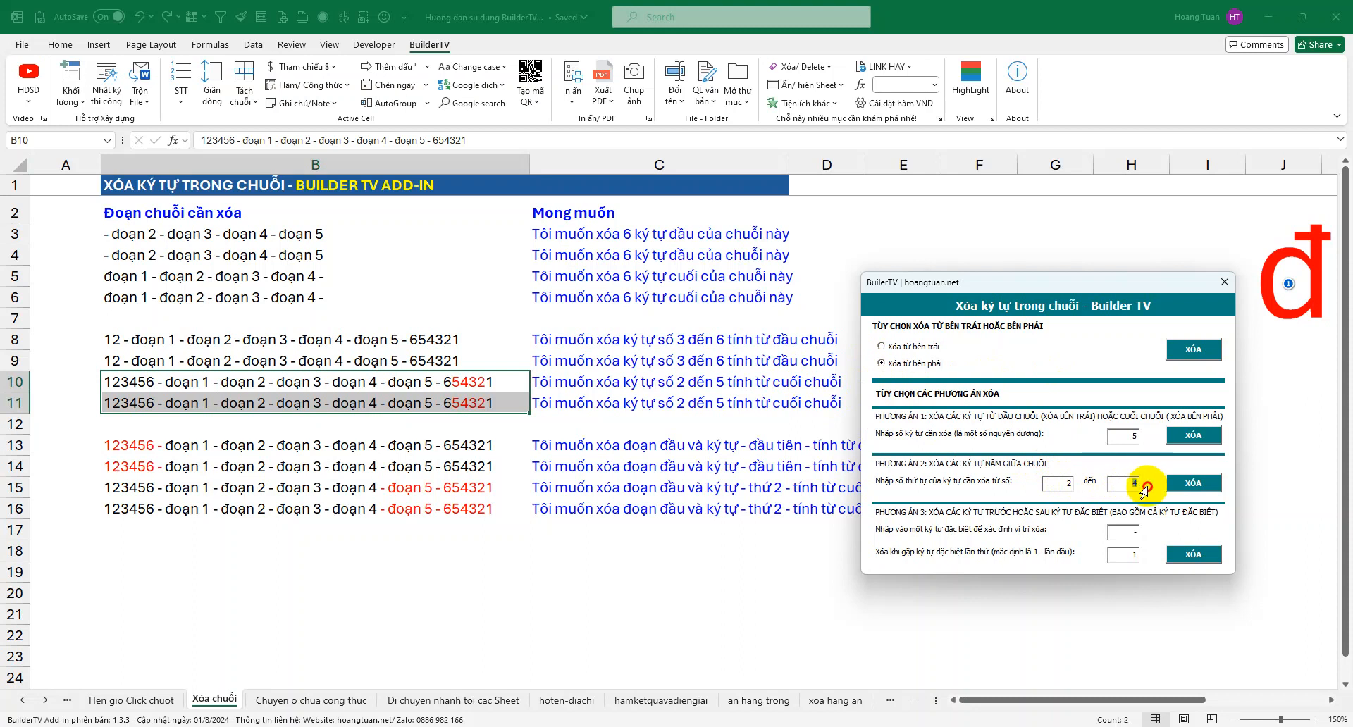
text(5)
click(1193, 485)
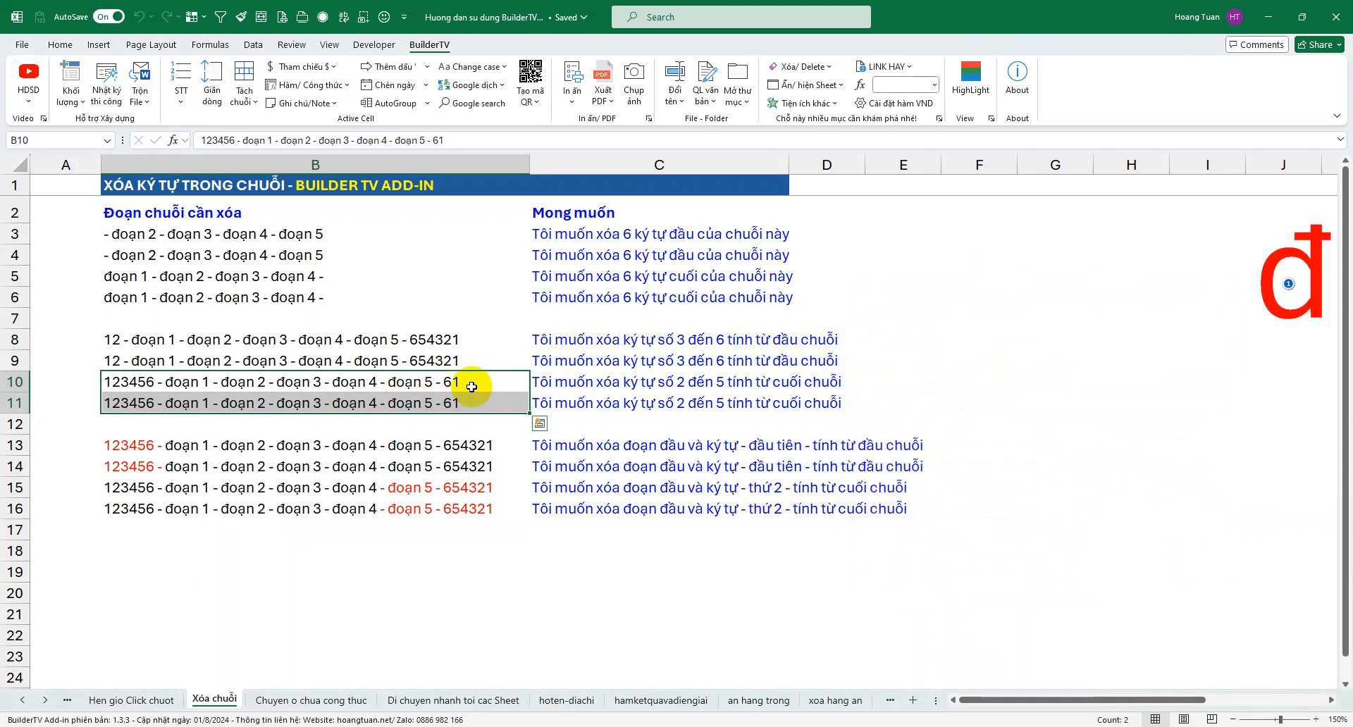
Step: Frame the string endings in B10:B11 in red and add the note "ok nha" beside the requirements
drag(366, 370, 483, 416)
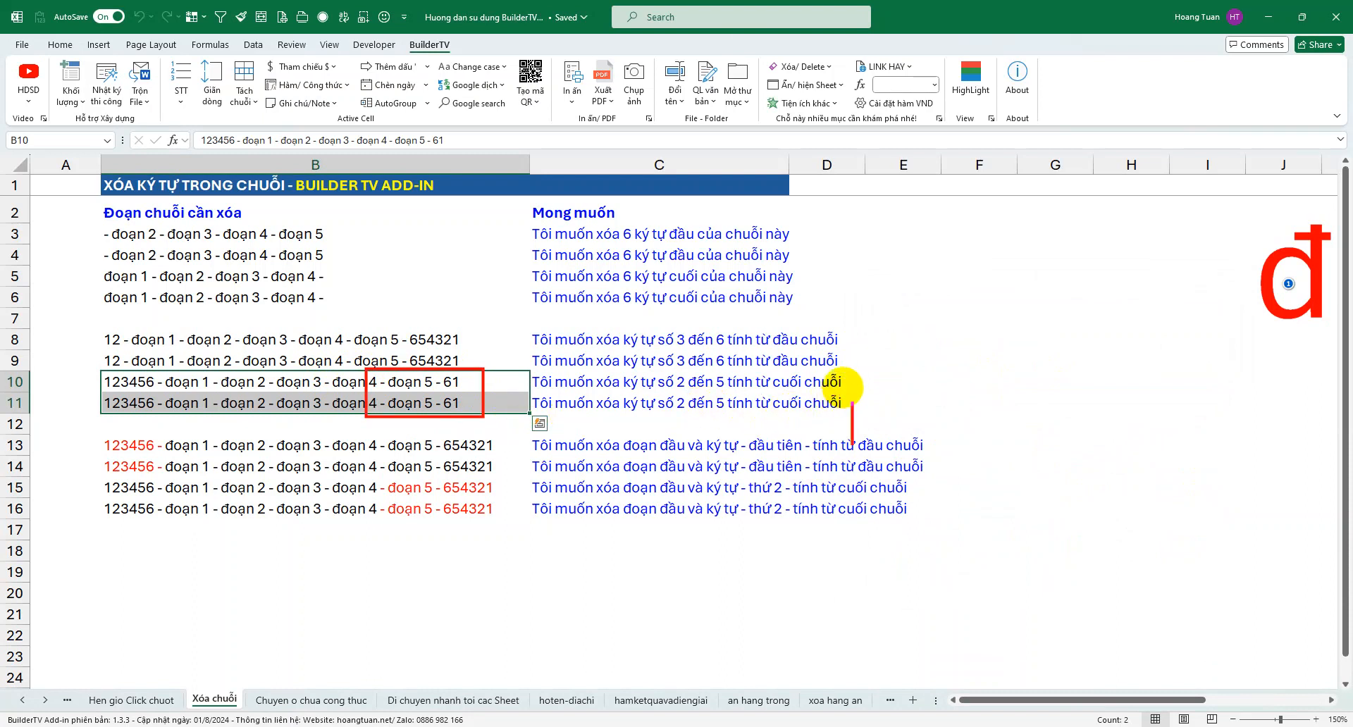
drag(897, 421, 895, 366)
text(ok nha)
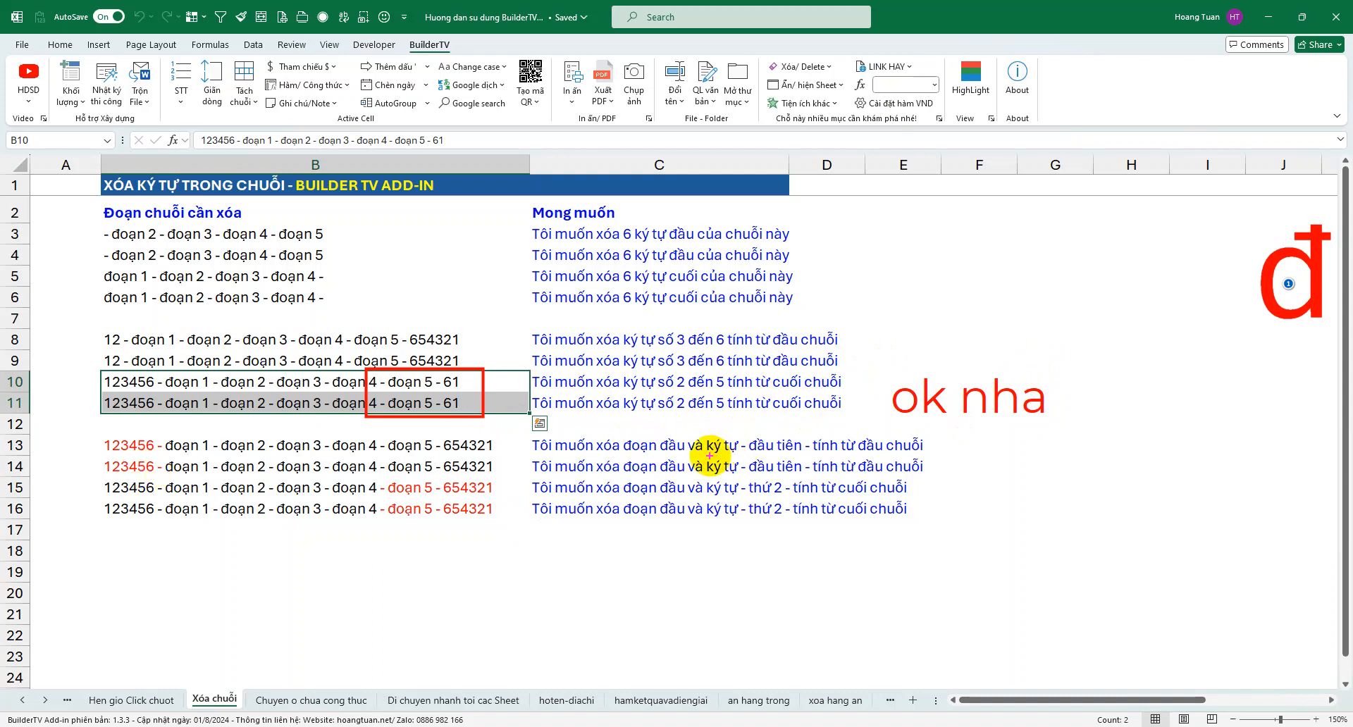
Step: Underline "đoạn đầu" and "đầu chuỗi" and frame "- đầu tiên" in C13, and mark B13's first dash with a frame and an arrow above the text
drag(623, 454, 693, 454)
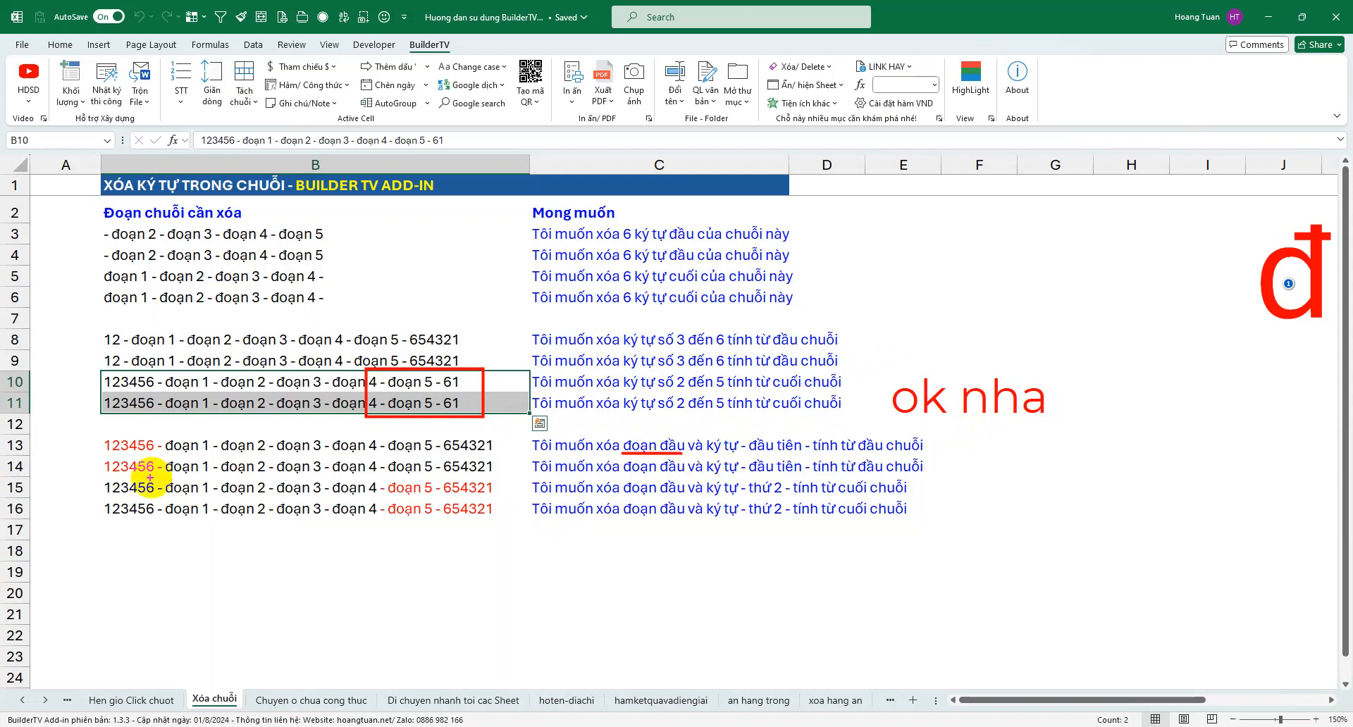
drag(88, 431, 151, 432)
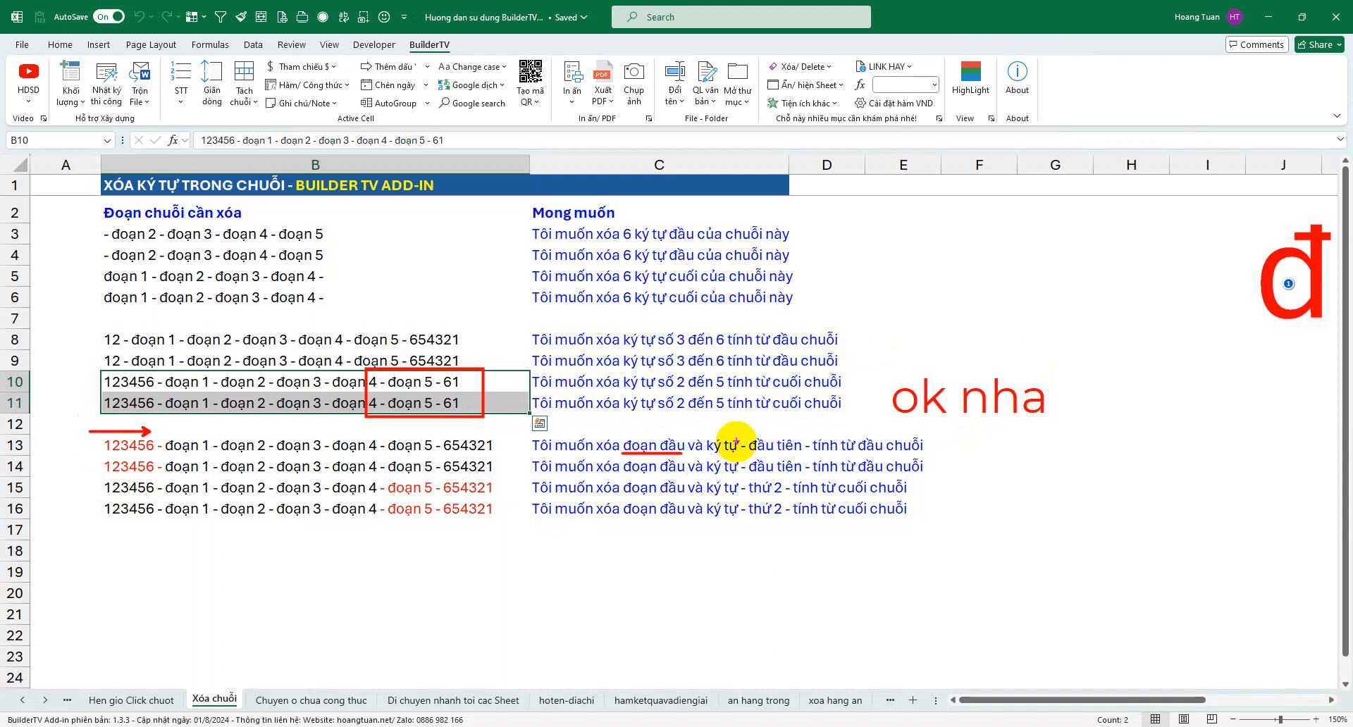
drag(736, 438, 804, 457)
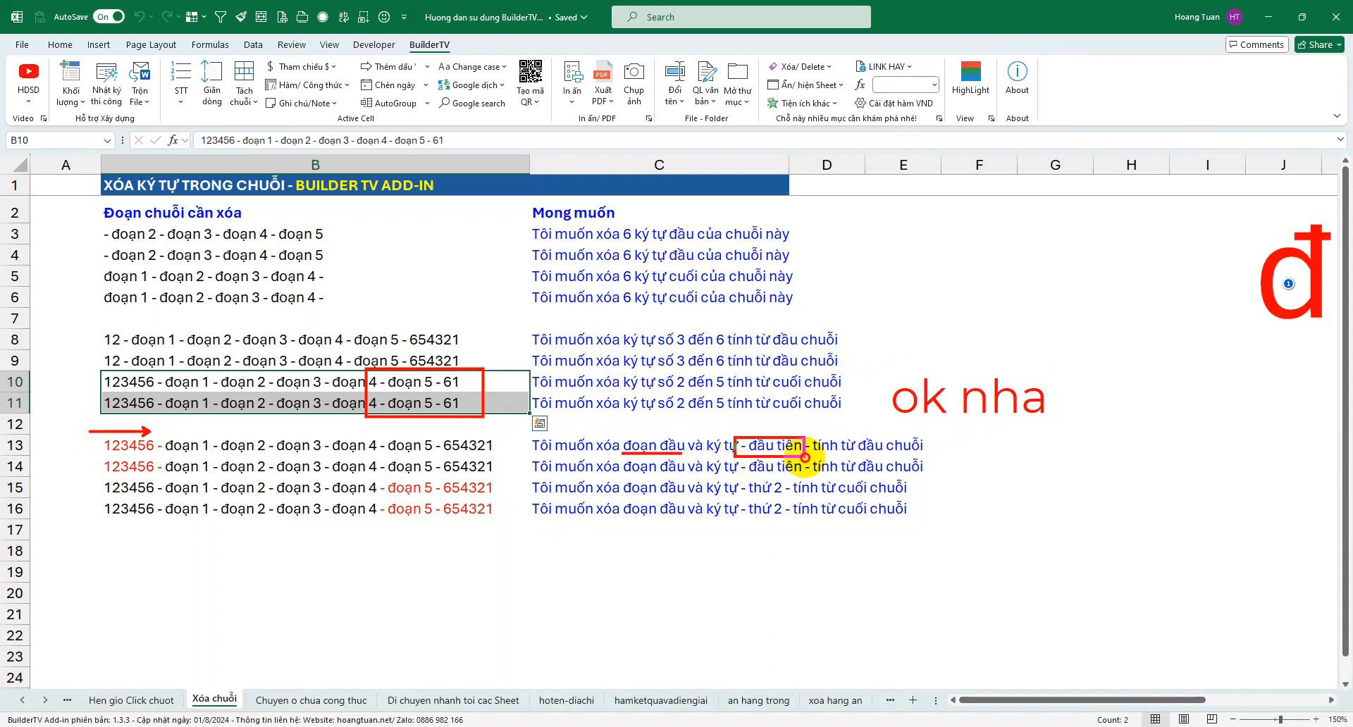
drag(154, 442, 166, 452)
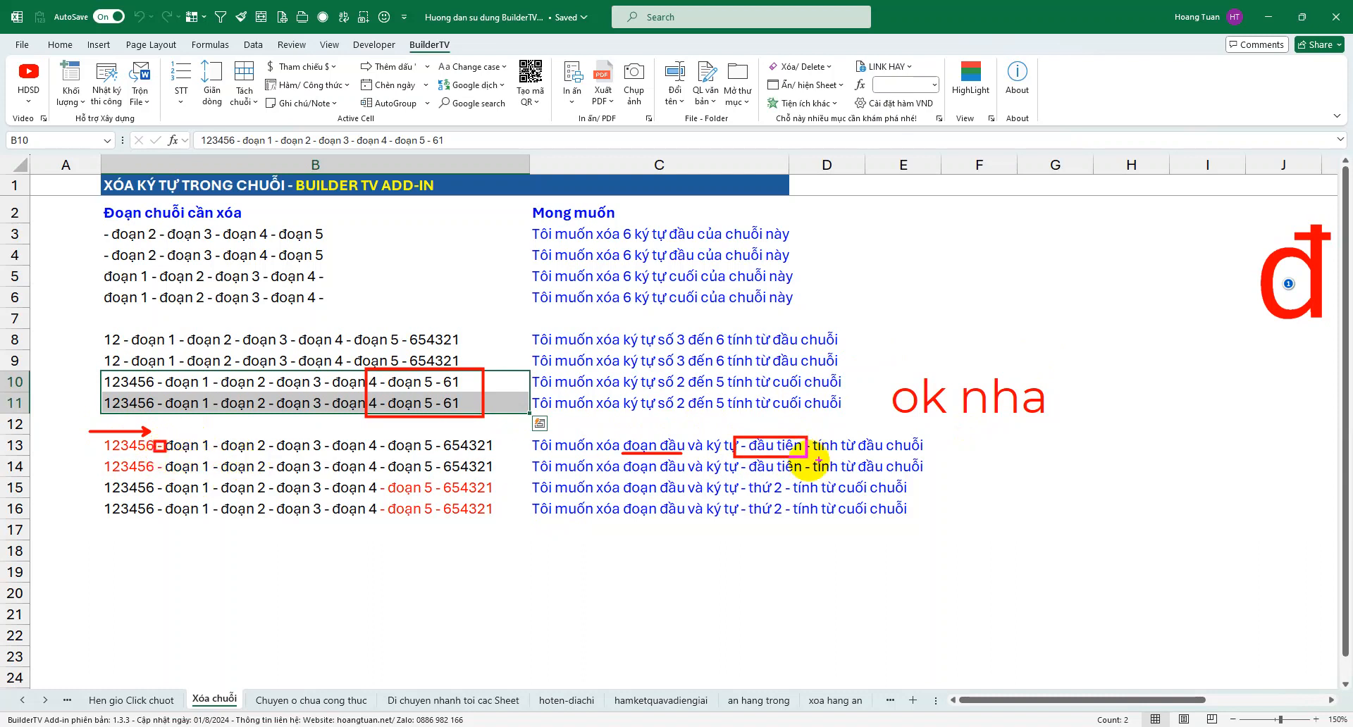
drag(861, 455, 924, 456)
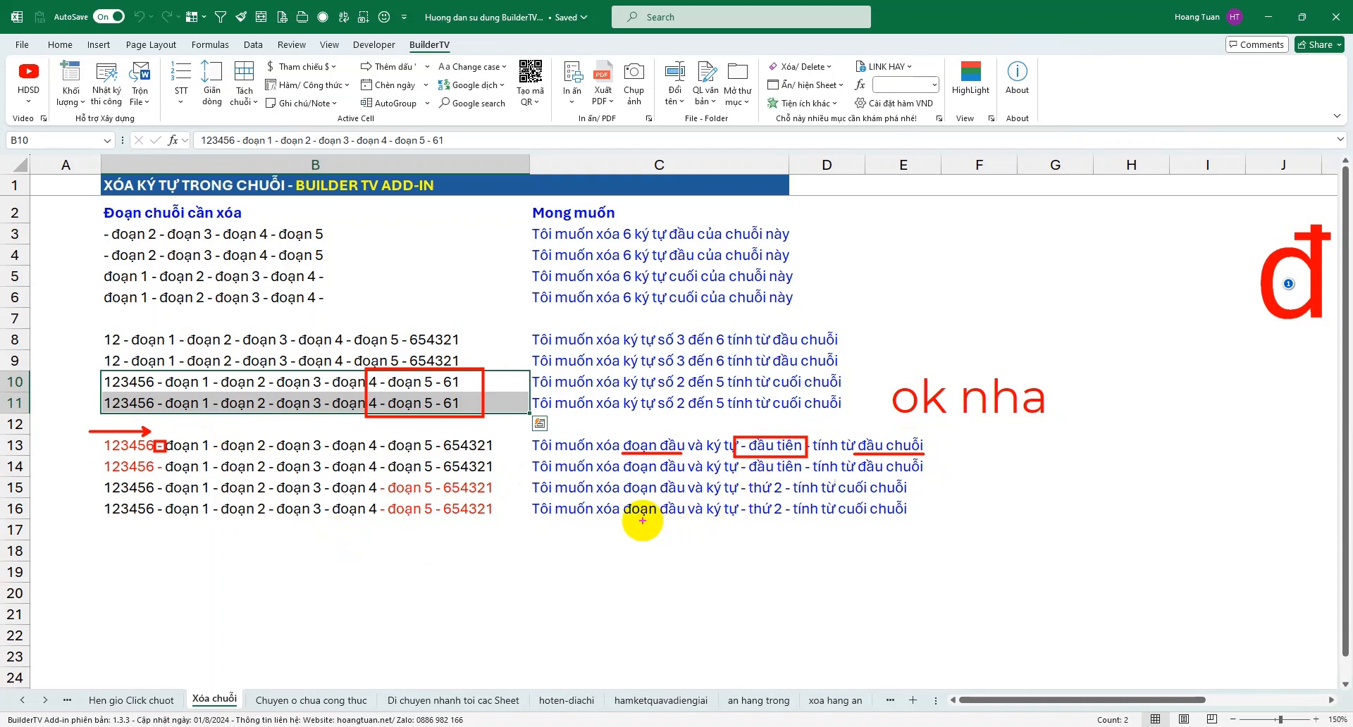
Step: Write the note "tieeps nhỉ" below the examples and clear all annotations
drag(443, 611, 437, 551)
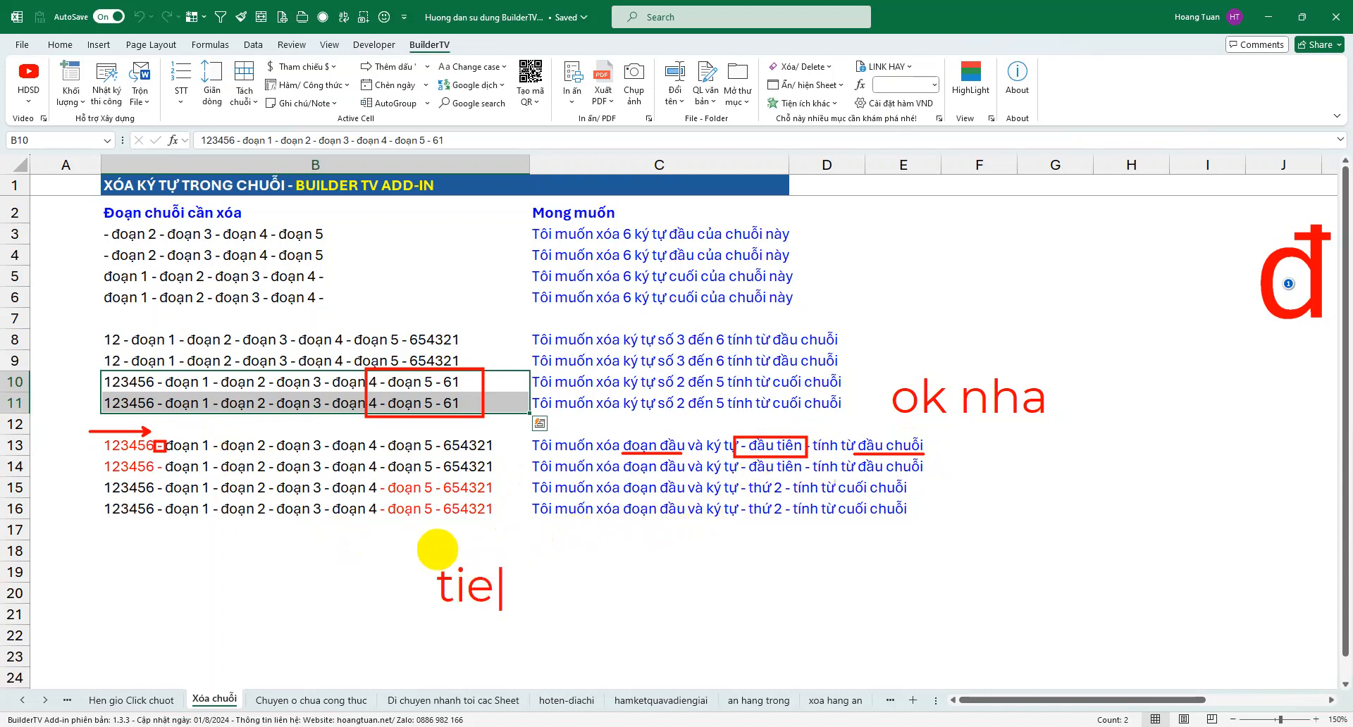
text(tieeps nhỉ)
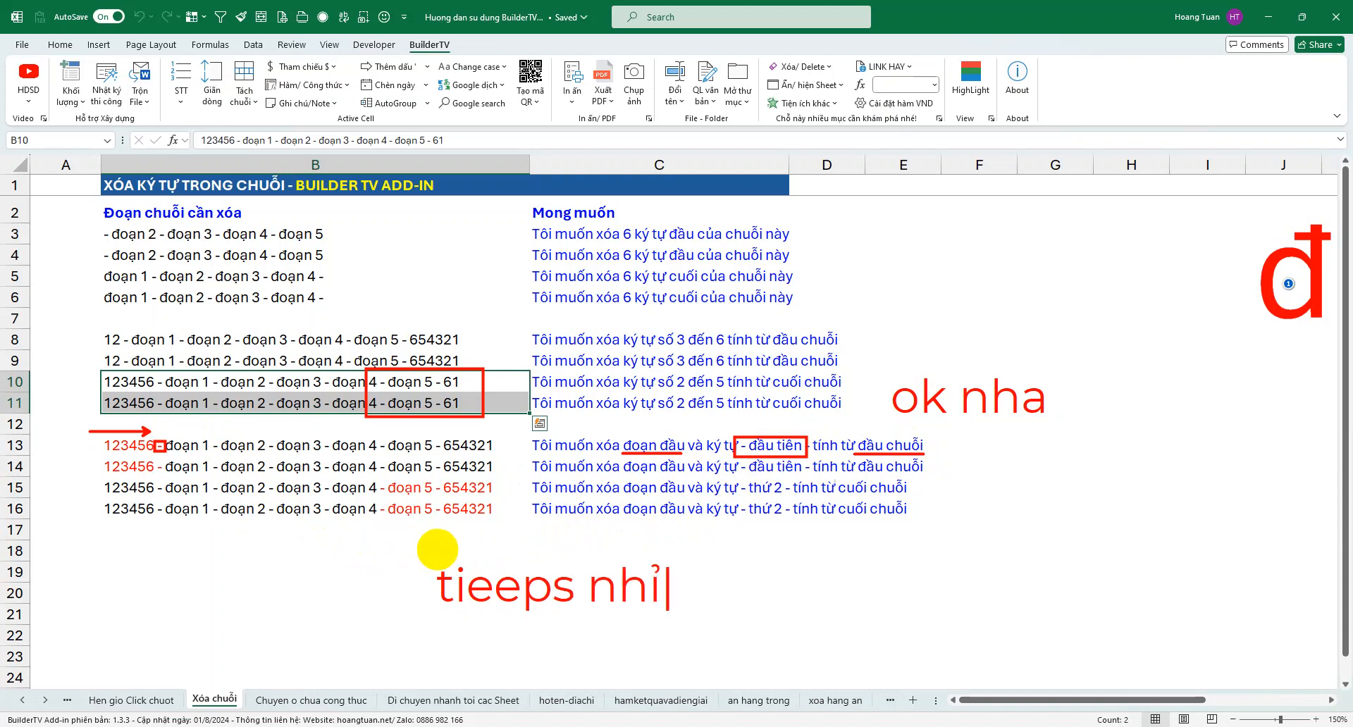
key(Escape)
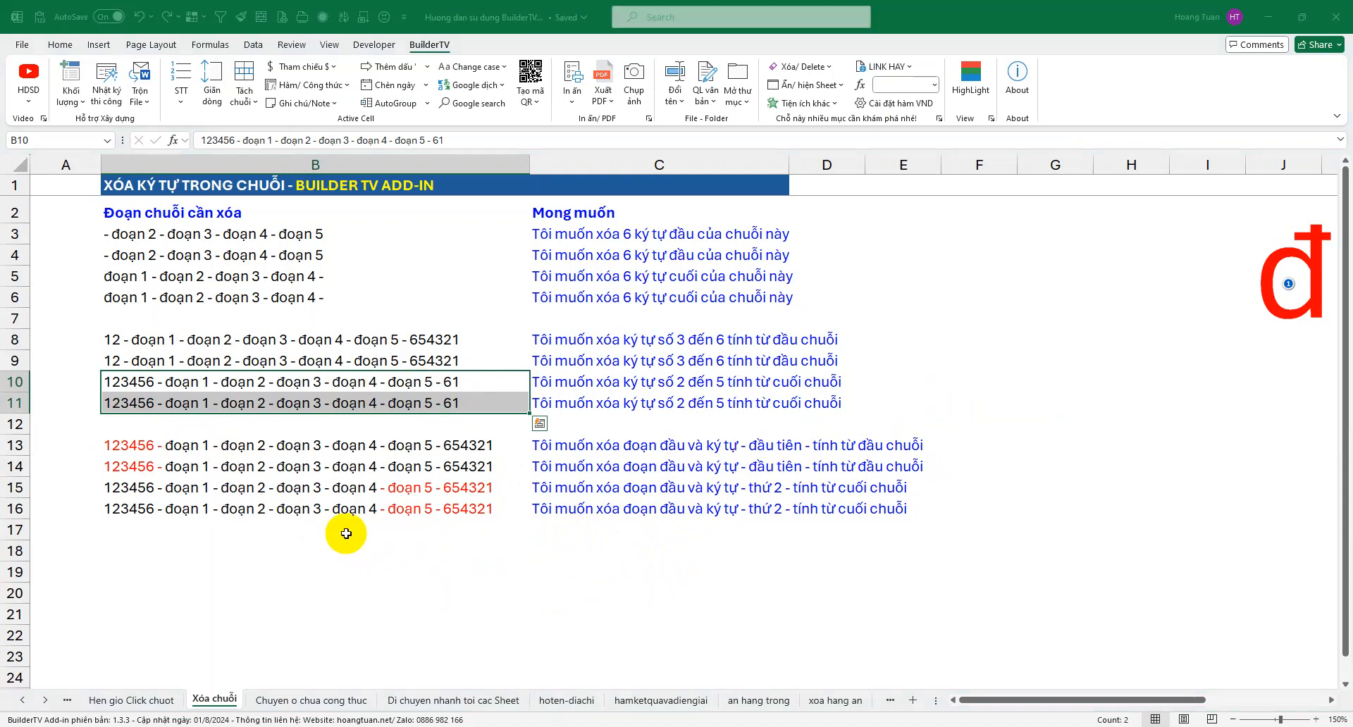
Step: Open the string character deletion tool for B13:B14 and move its dialog above row 13 so the requirements stay uncovered
drag(226, 442, 229, 468)
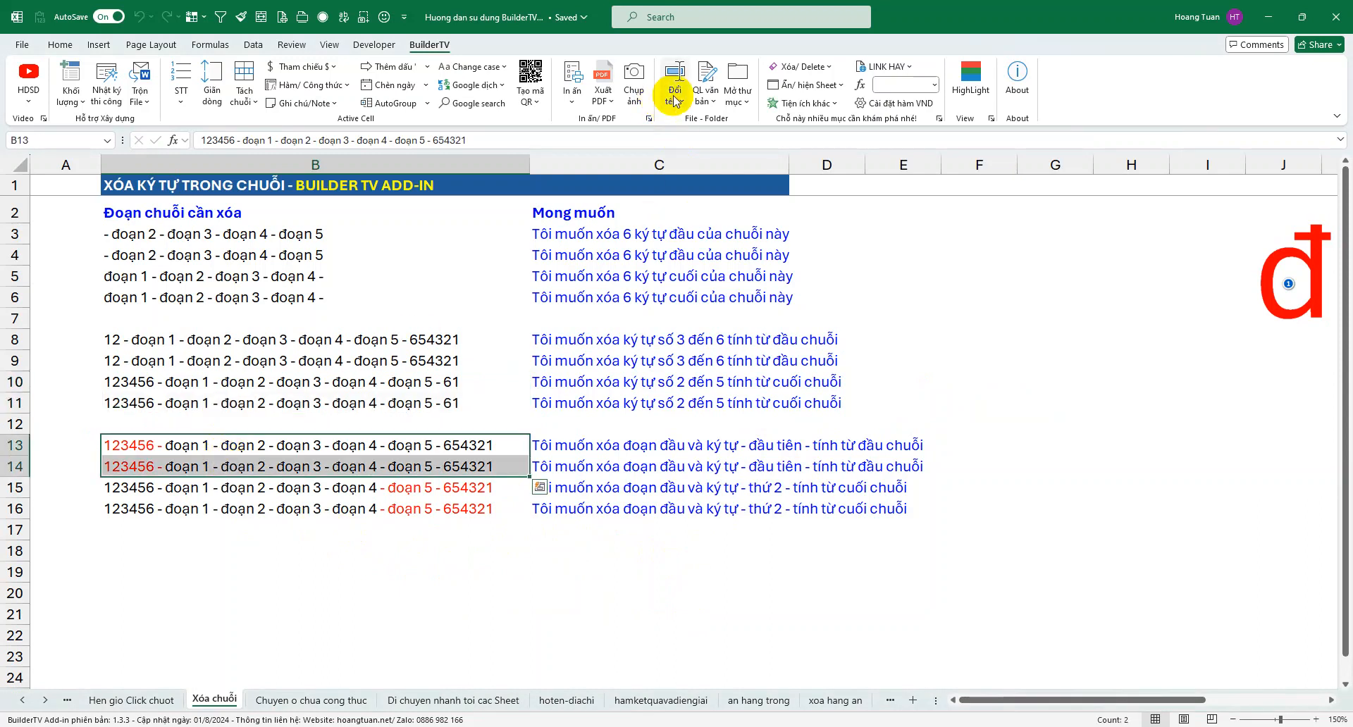
click(802, 66)
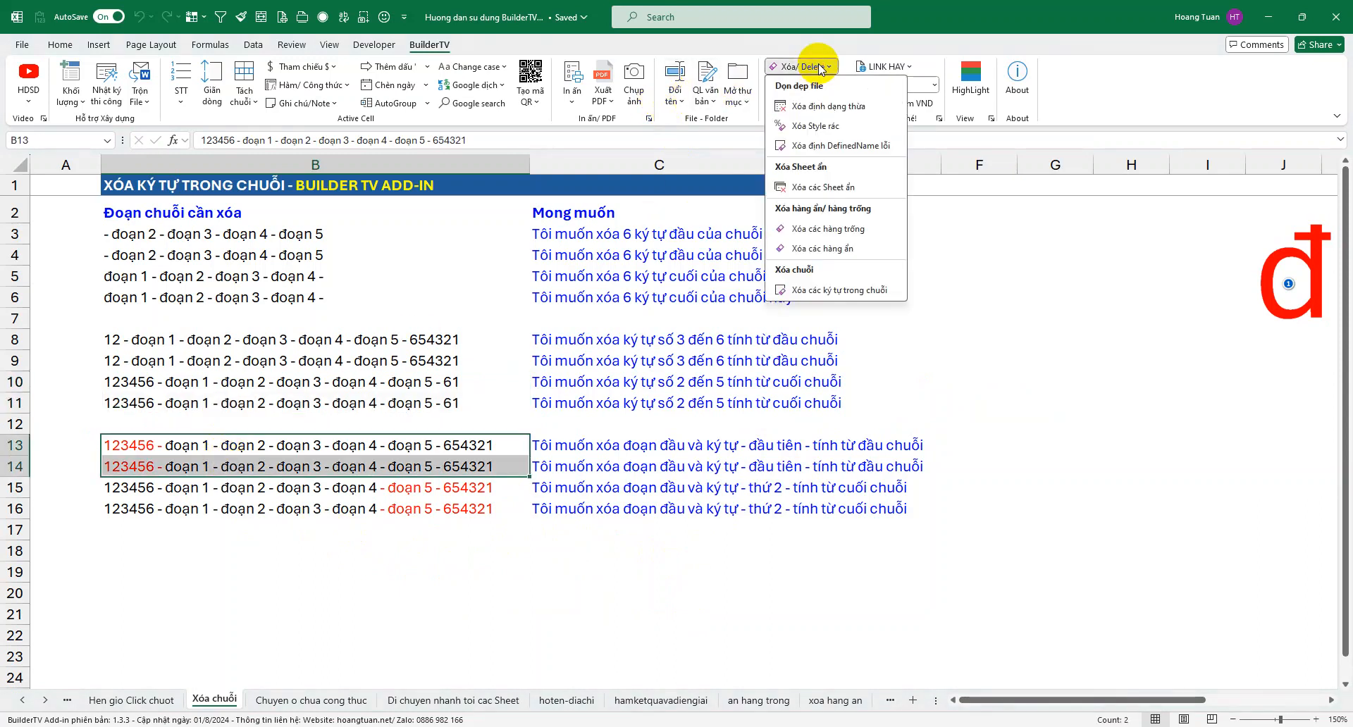
click(826, 288)
drag(671, 223, 695, 129)
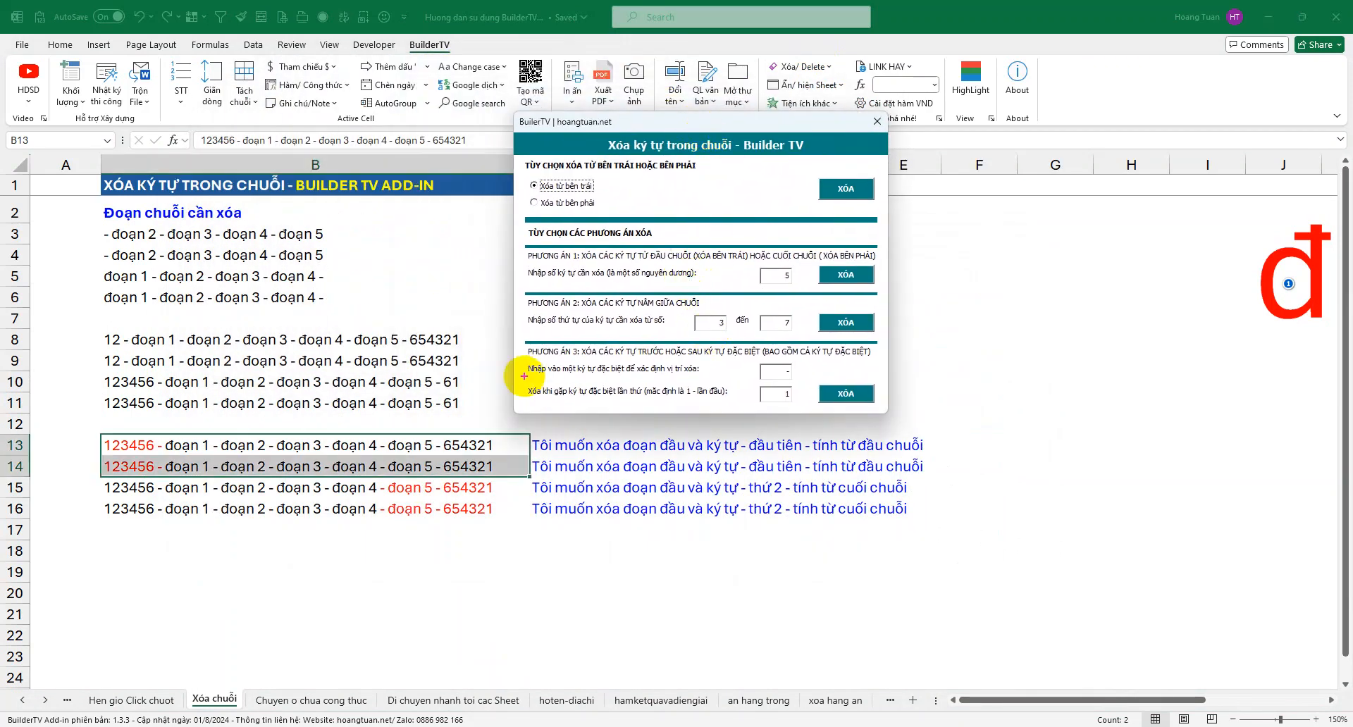
Step: Frame option 3, "đầu chuỗi" in C13 and the "Xóa từ bên trái" option in red, and link the latter two with a curved arrow
mouse_move(519, 342)
mouse_down()
mouse_move(861, 393)
mouse_move(886, 412)
mouse_up()
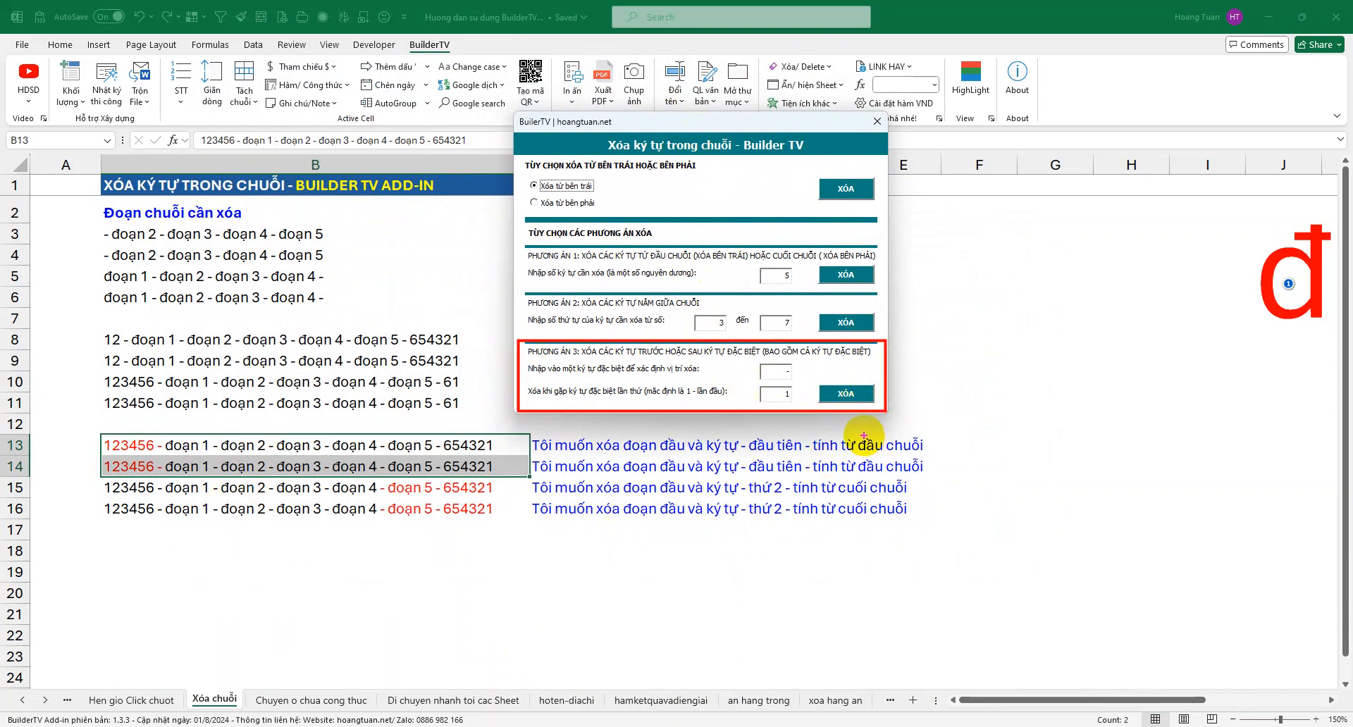
drag(858, 434, 928, 456)
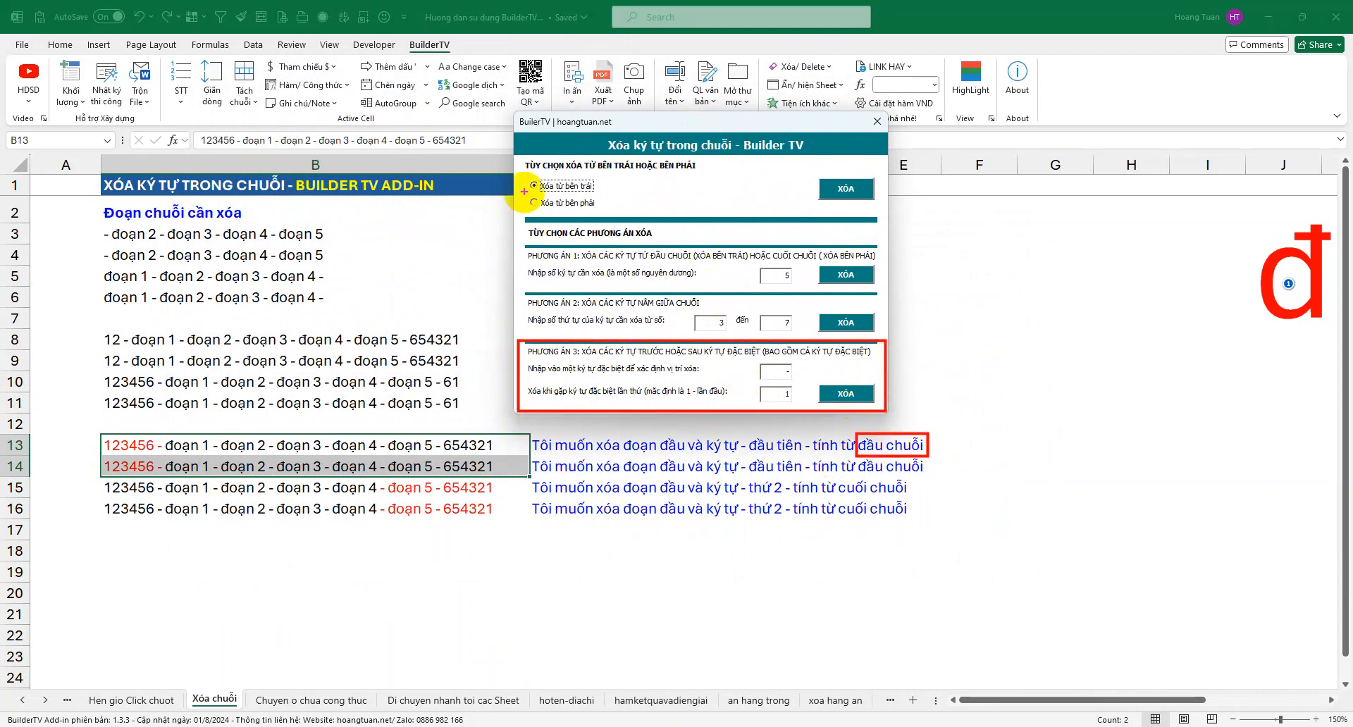
mouse_move(527, 176)
mouse_down()
mouse_move(946, 311)
mouse_move(927, 411)
mouse_move(981, 397)
mouse_up()
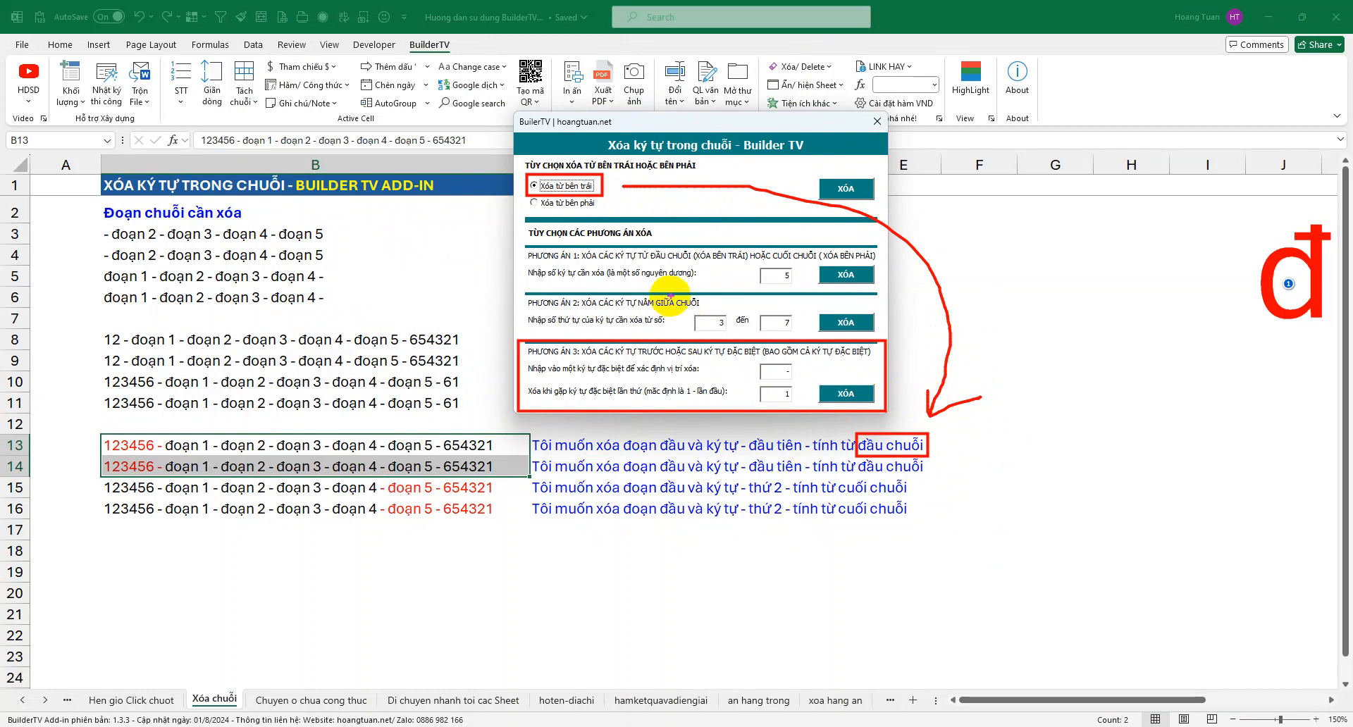
Step: Circle option 3's "-" and 1 values, frame B13's first dash, and underline "đầu tiên" in C13 and option 3's default hint
mouse_move(773, 378)
mouse_down()
mouse_move(786, 362)
mouse_move(802, 375)
mouse_move(792, 363)
mouse_up()
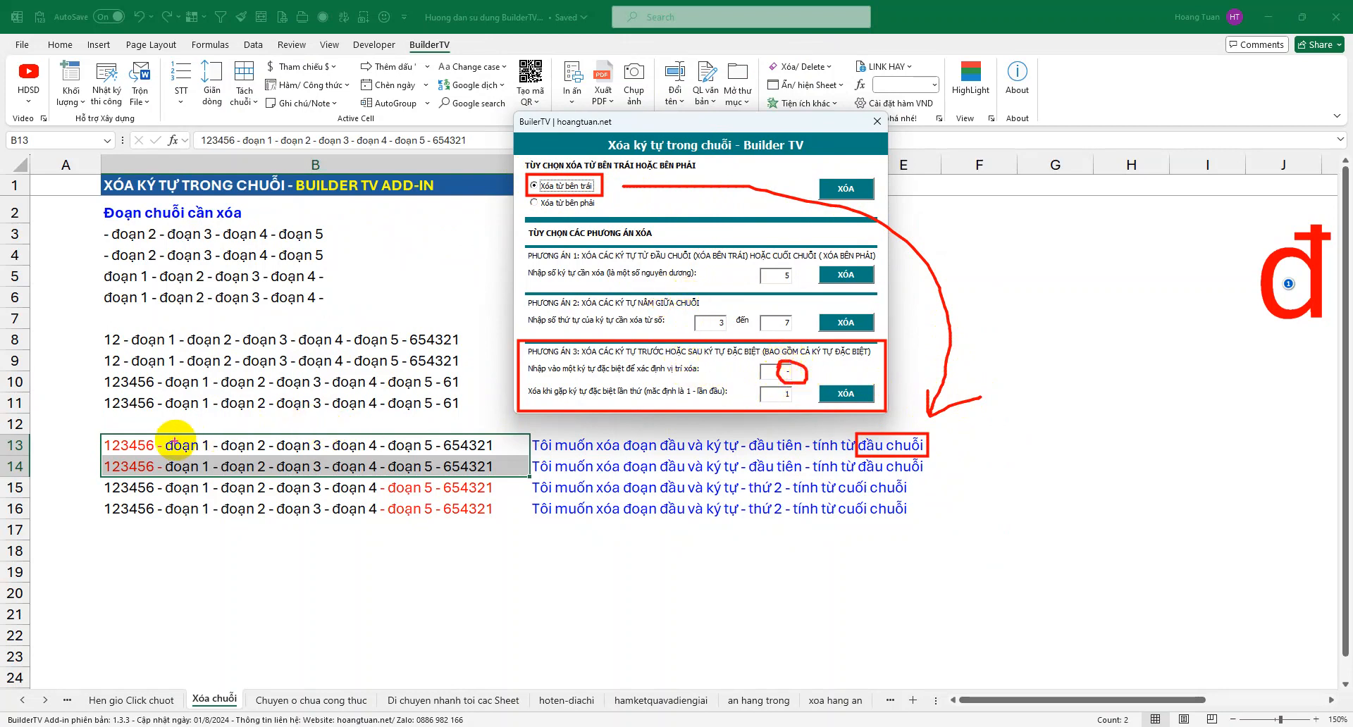
drag(168, 455, 167, 457)
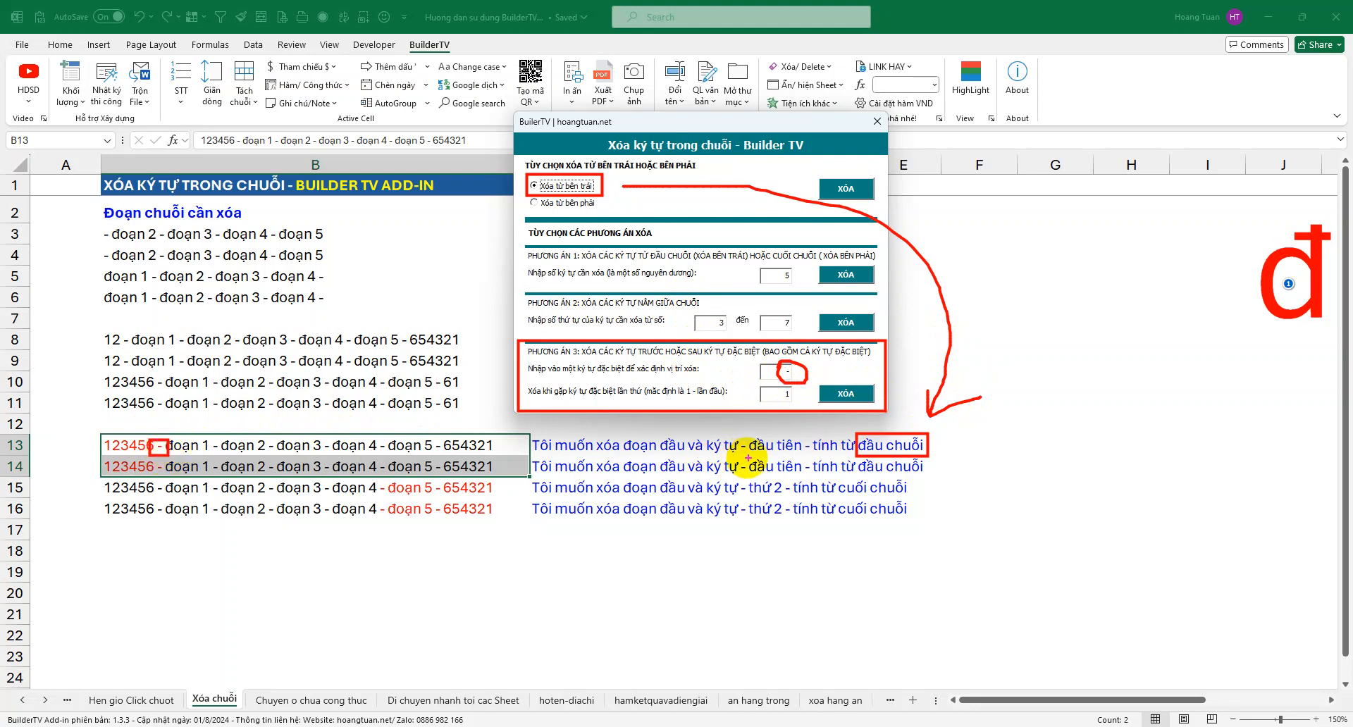
drag(745, 456, 794, 454)
mouse_move(777, 393)
mouse_down()
mouse_move(797, 404)
mouse_move(787, 387)
mouse_move(770, 391)
mouse_up()
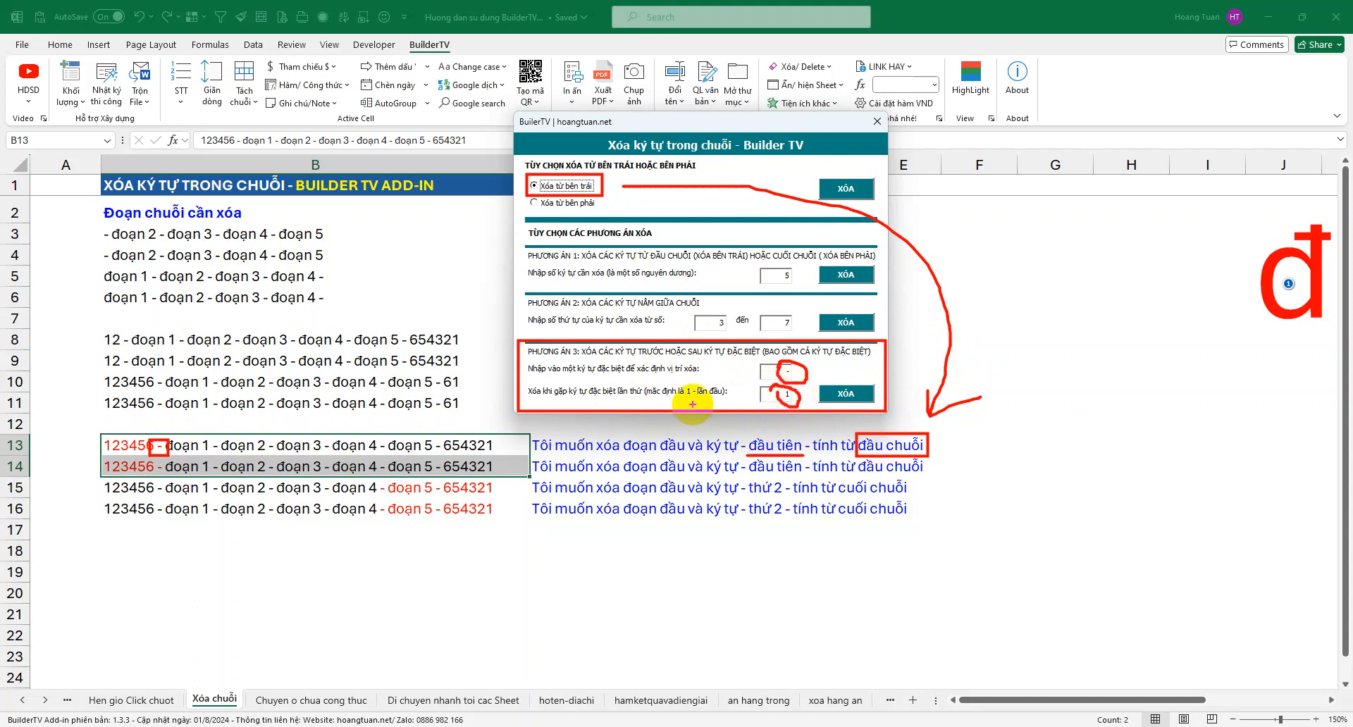
drag(665, 397, 713, 396)
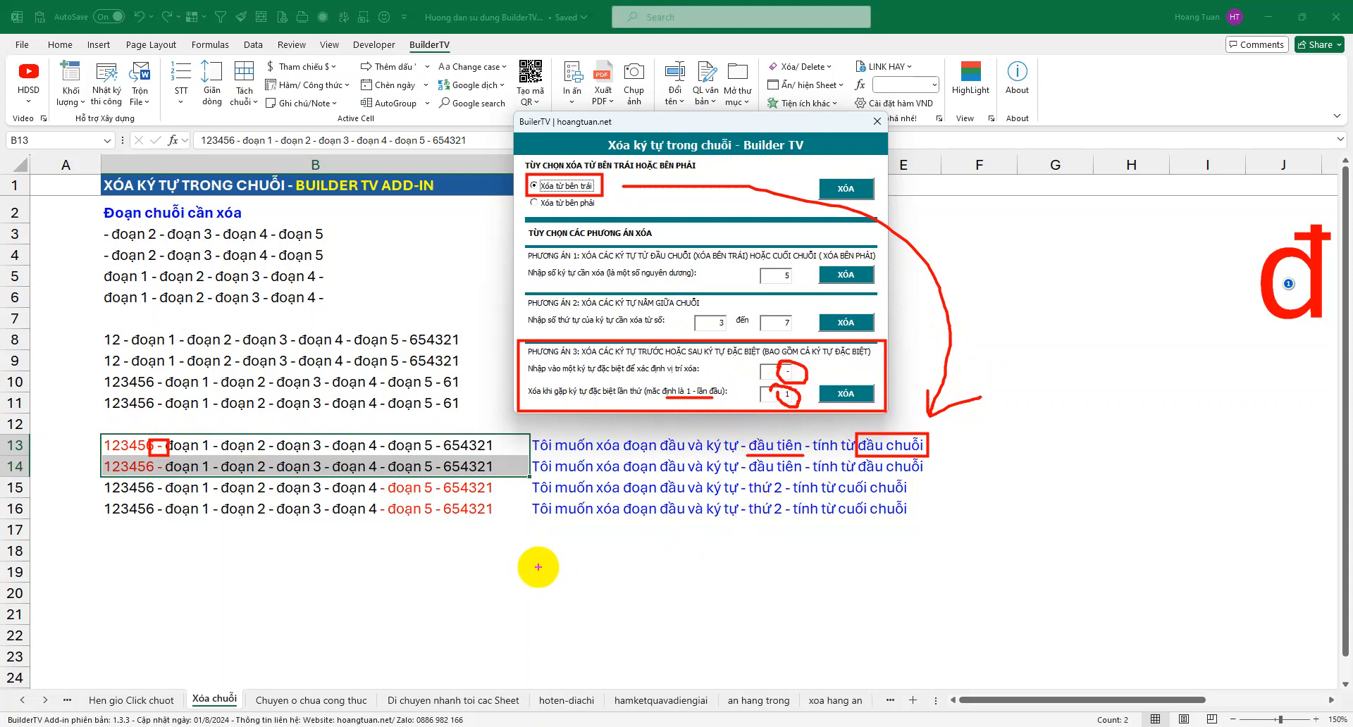
Step: Write the note "sau ddos ấn xóa là được!" in the blank area below the examples
drag(512, 596, 511, 554)
text(sau)
text(ddos)
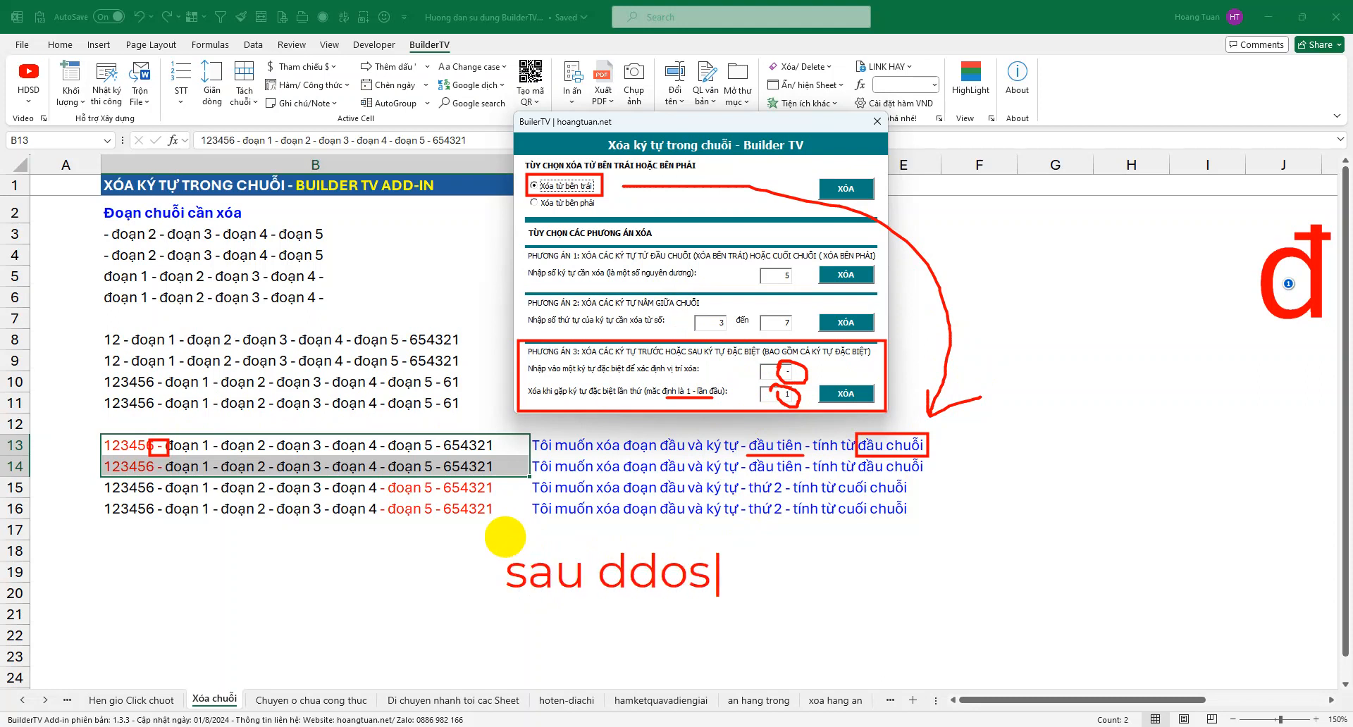
text( ấn)
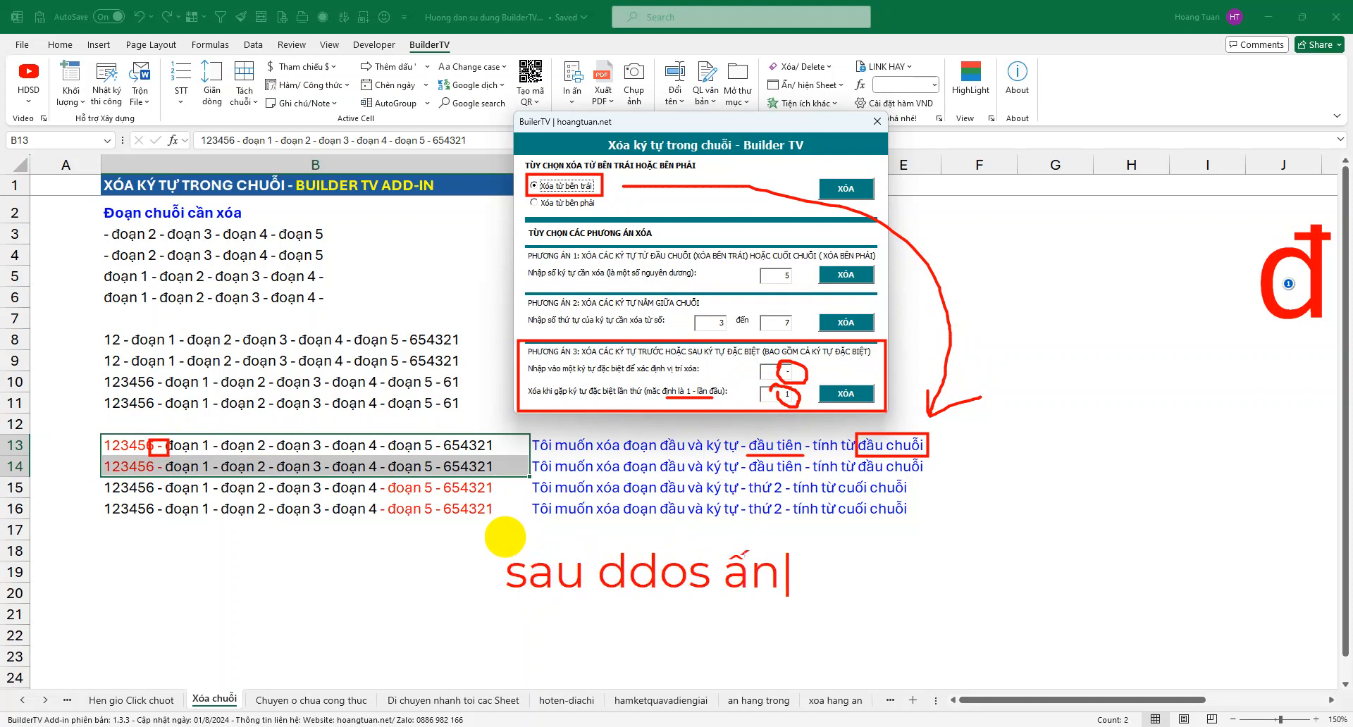
text( xóa là đươc)
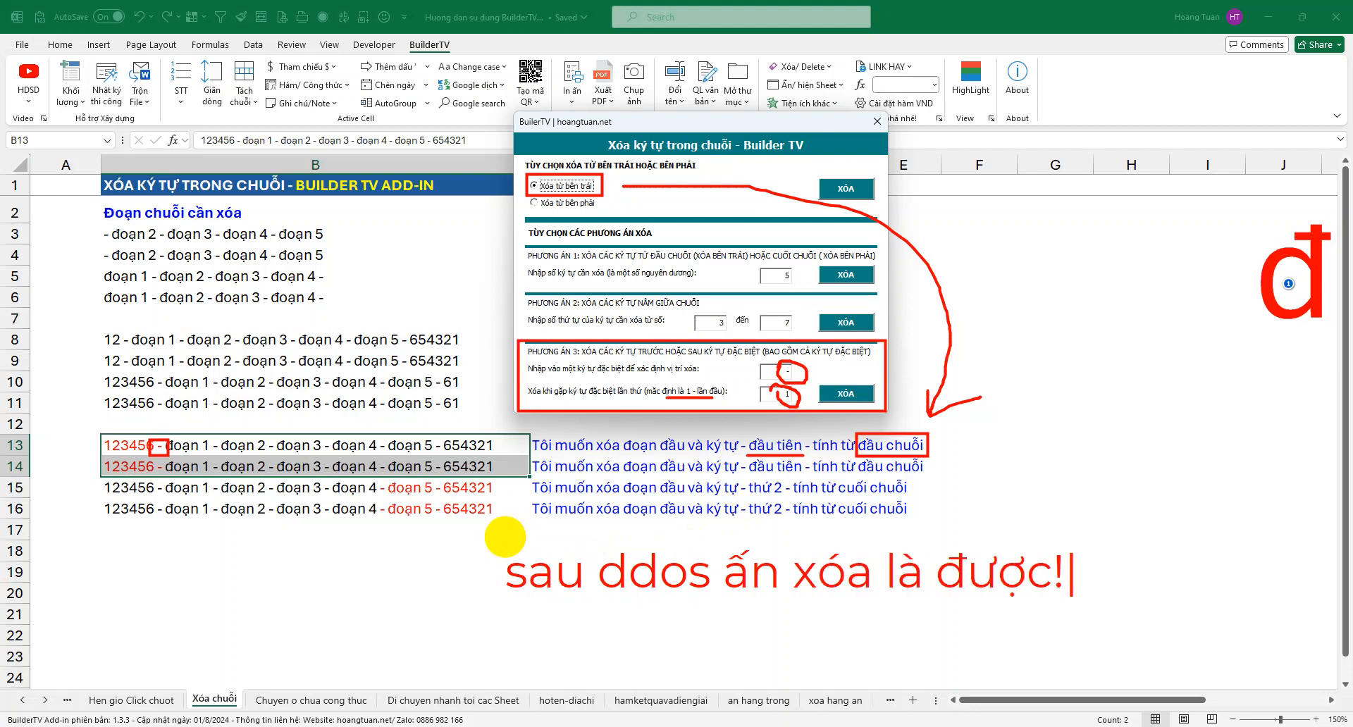
key(Escape)
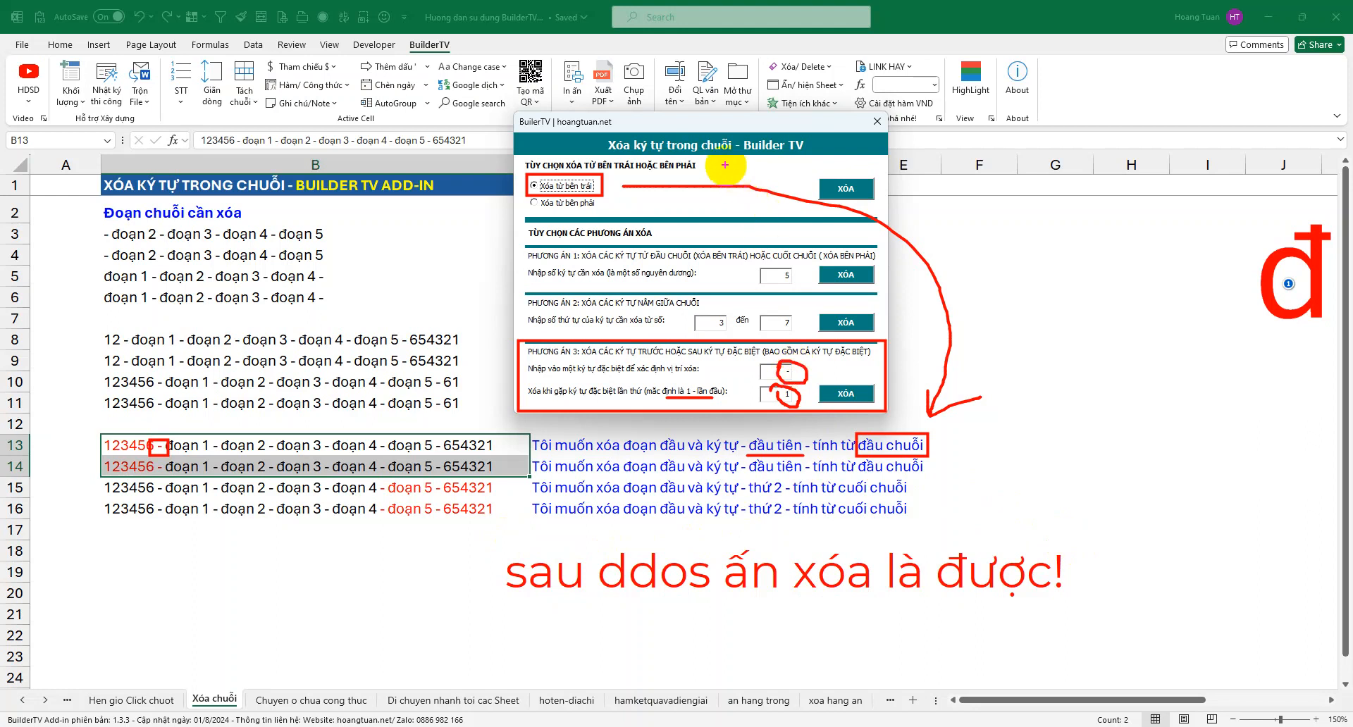
Step: Clear the annotations and delete everything up to and including the first "-" from the left in B13:B14 using option 3
key(Escape)
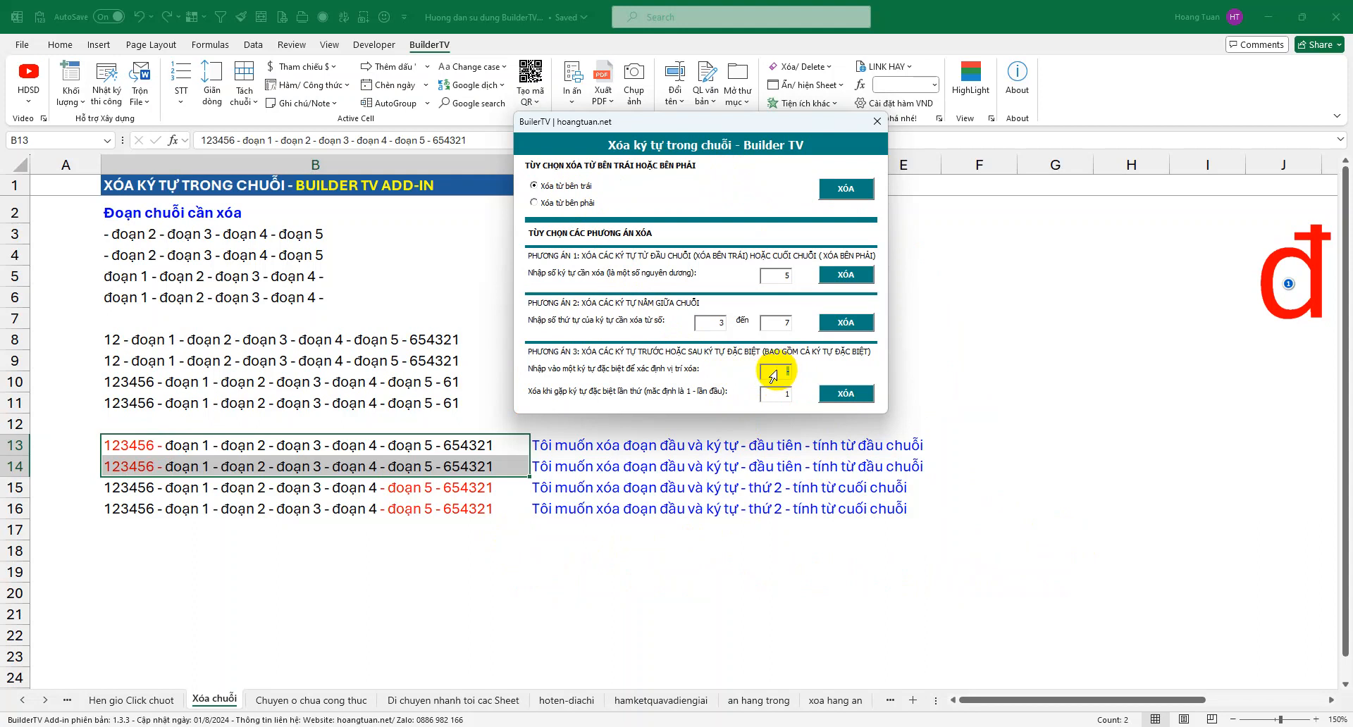
click(846, 395)
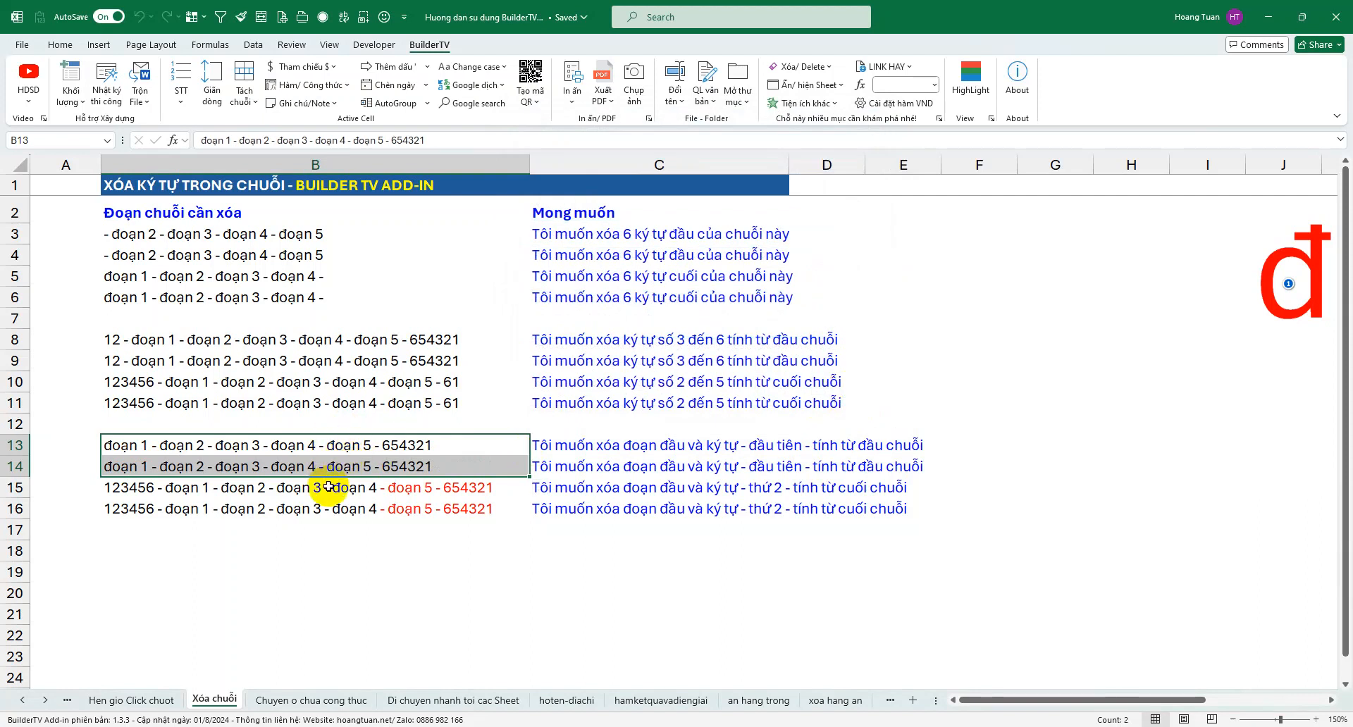
Step: Select B15:B16 and frame these strings and their requirements in C15:C16 in red
drag(346, 490, 337, 507)
drag(88, 470, 526, 527)
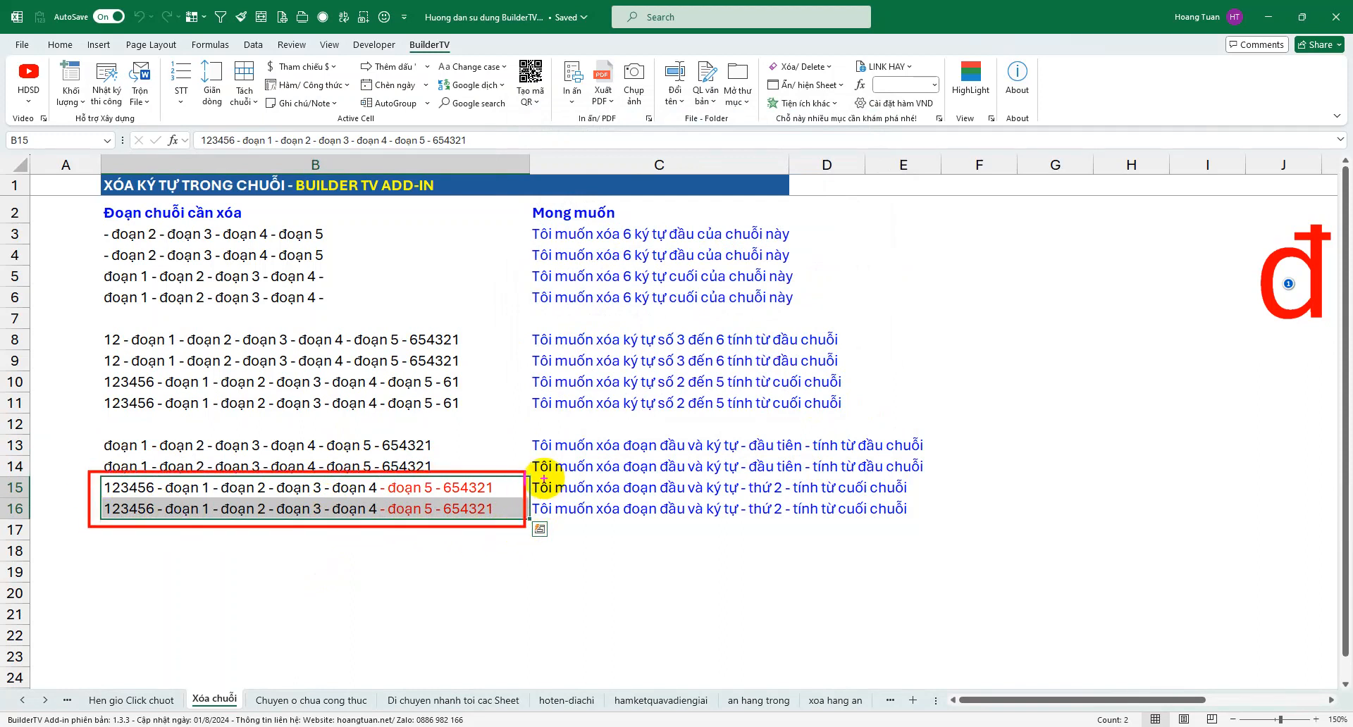
mouse_move(532, 478)
mouse_down()
mouse_move(707, 518)
mouse_move(928, 516)
mouse_up()
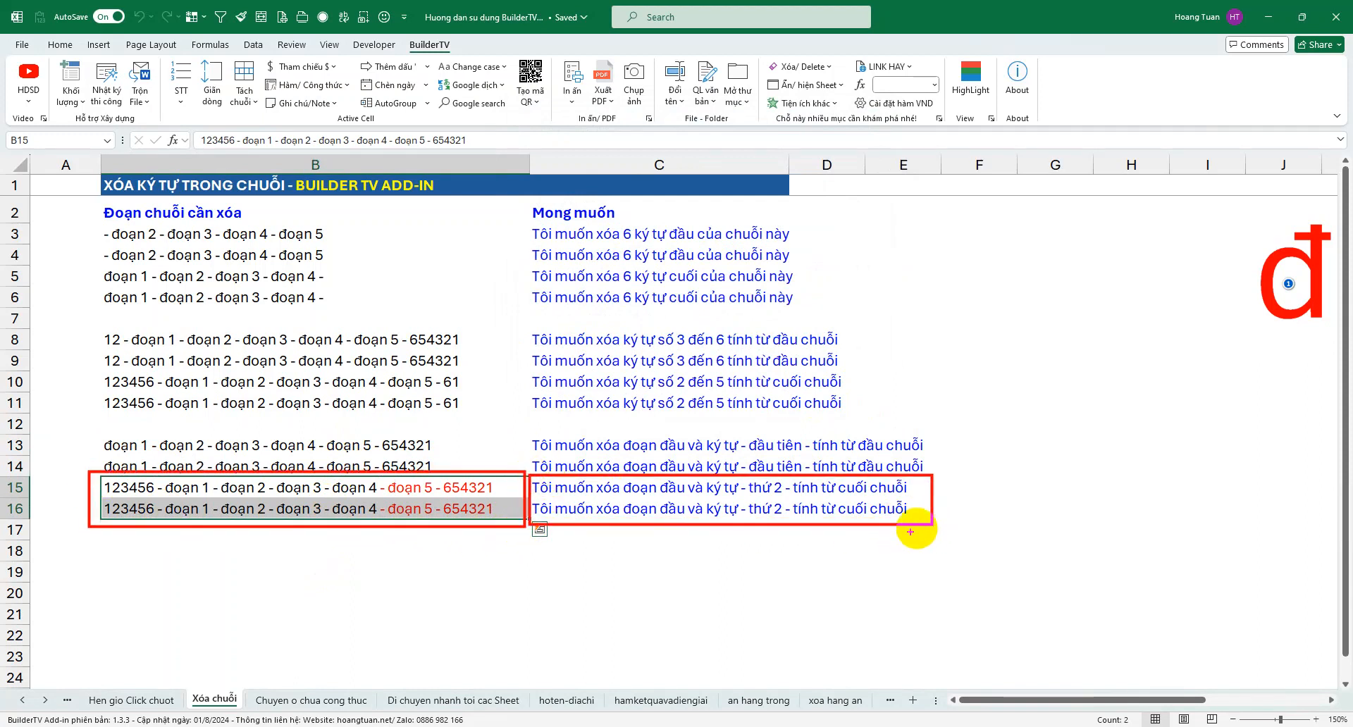
Step: Write the note "vd tiếp. xóa từ phải. và gặp ký tự - lần thứ 2 mới xóa." in the blank area below the examples
drag(210, 633, 214, 576)
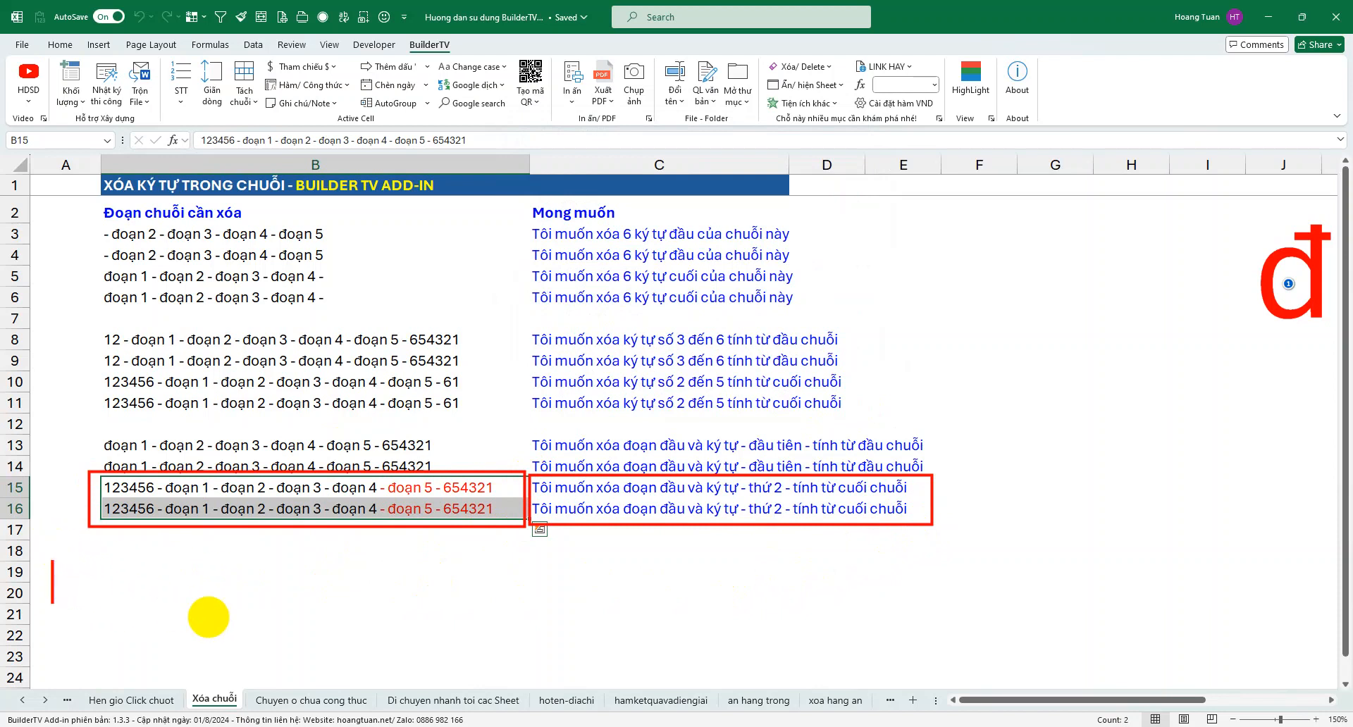
text(vd)
text( tiêp)
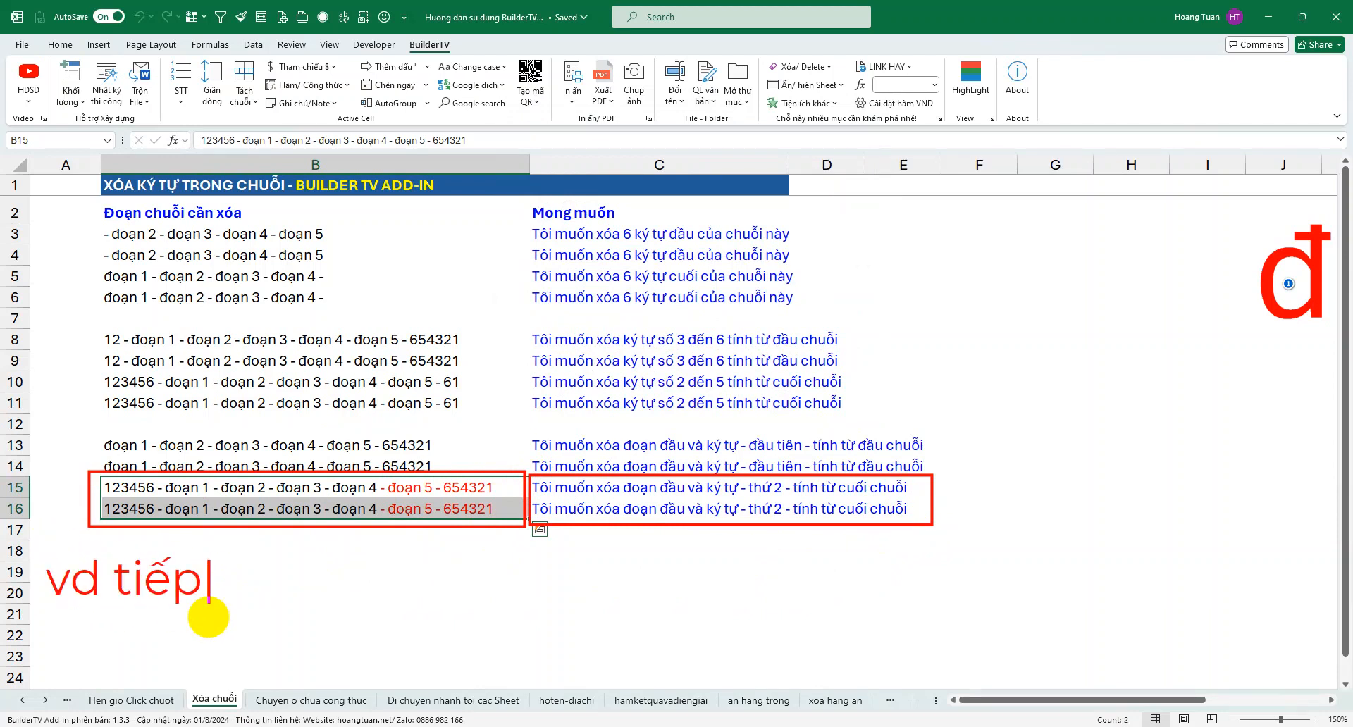
text(. xoa)
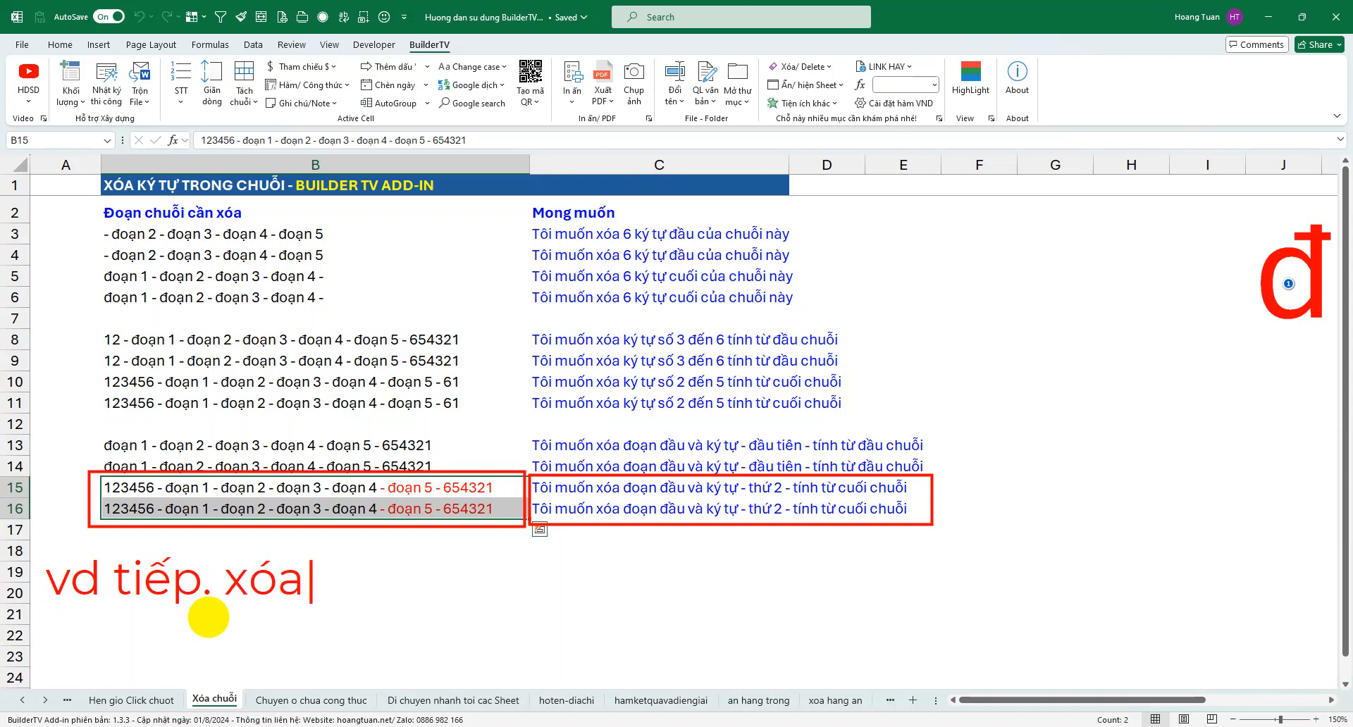
text( tư pha)
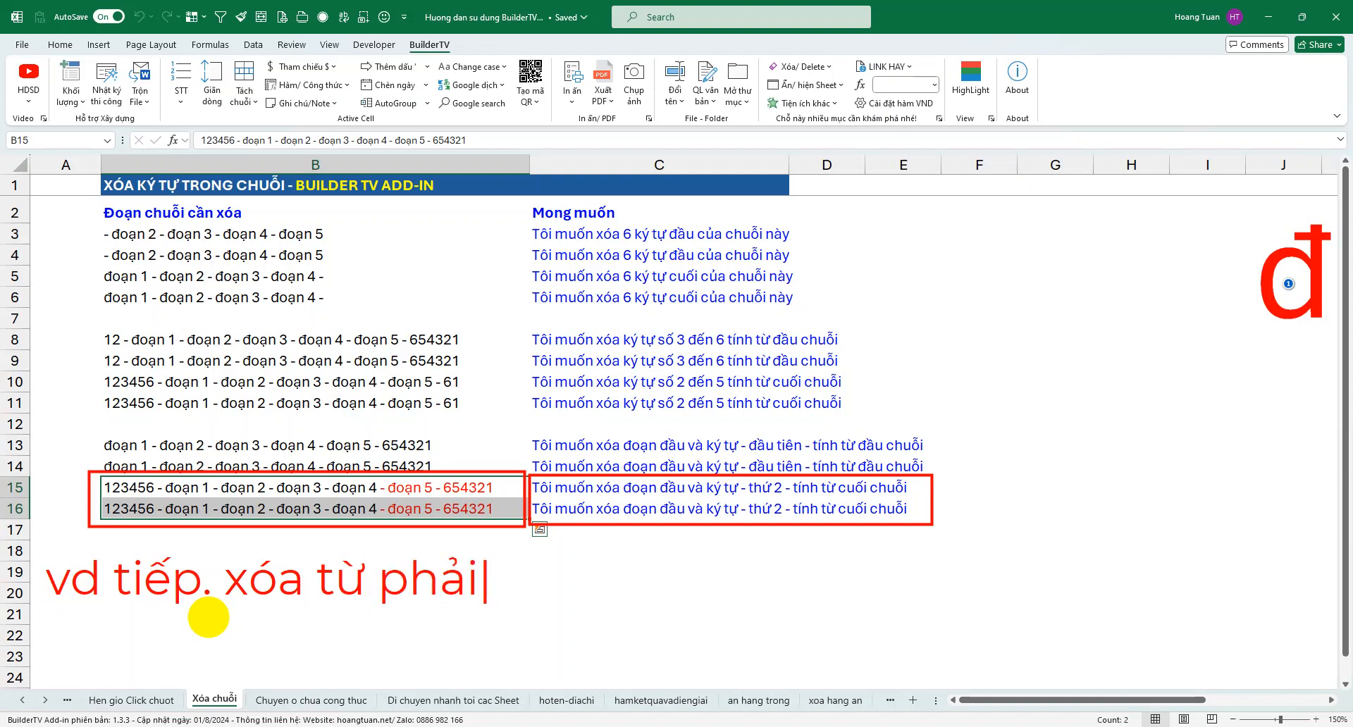
text(i. va gặp tư)
key(BackSpace)
key(BackSpace)
text(ký tự)
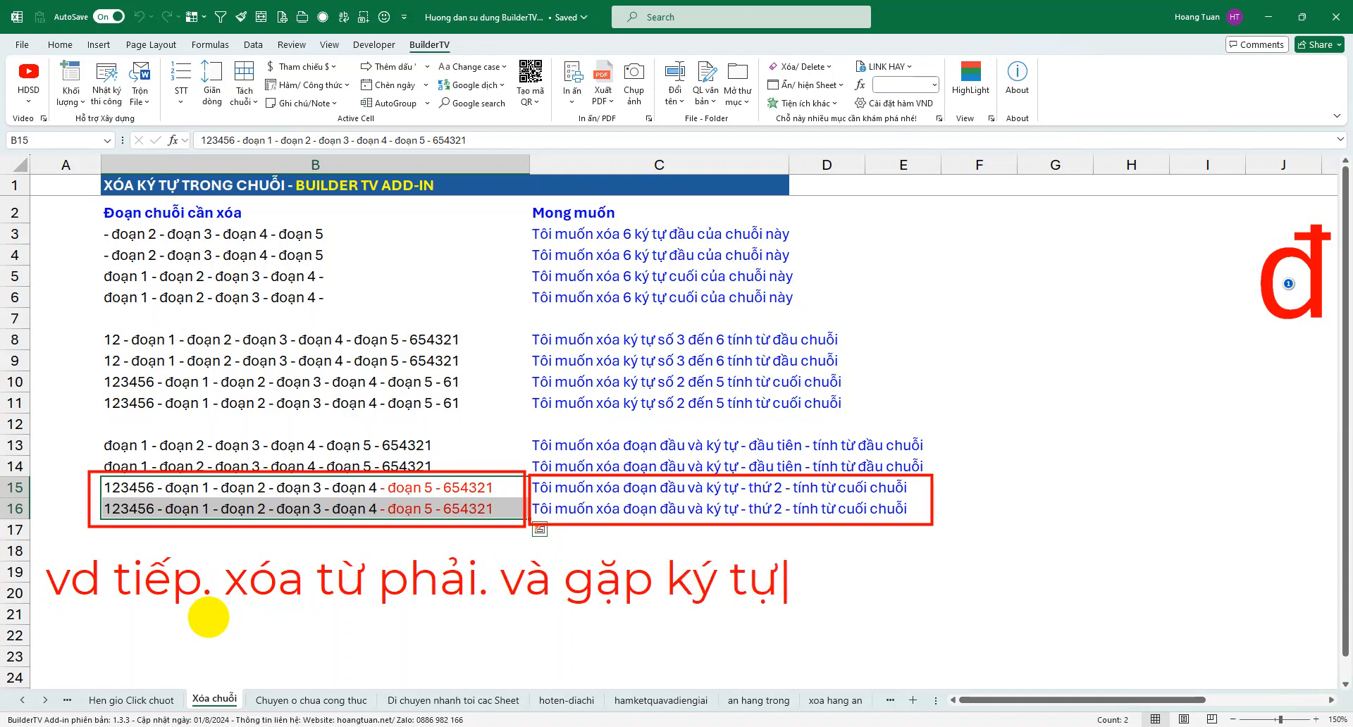
text( - lần tứ)
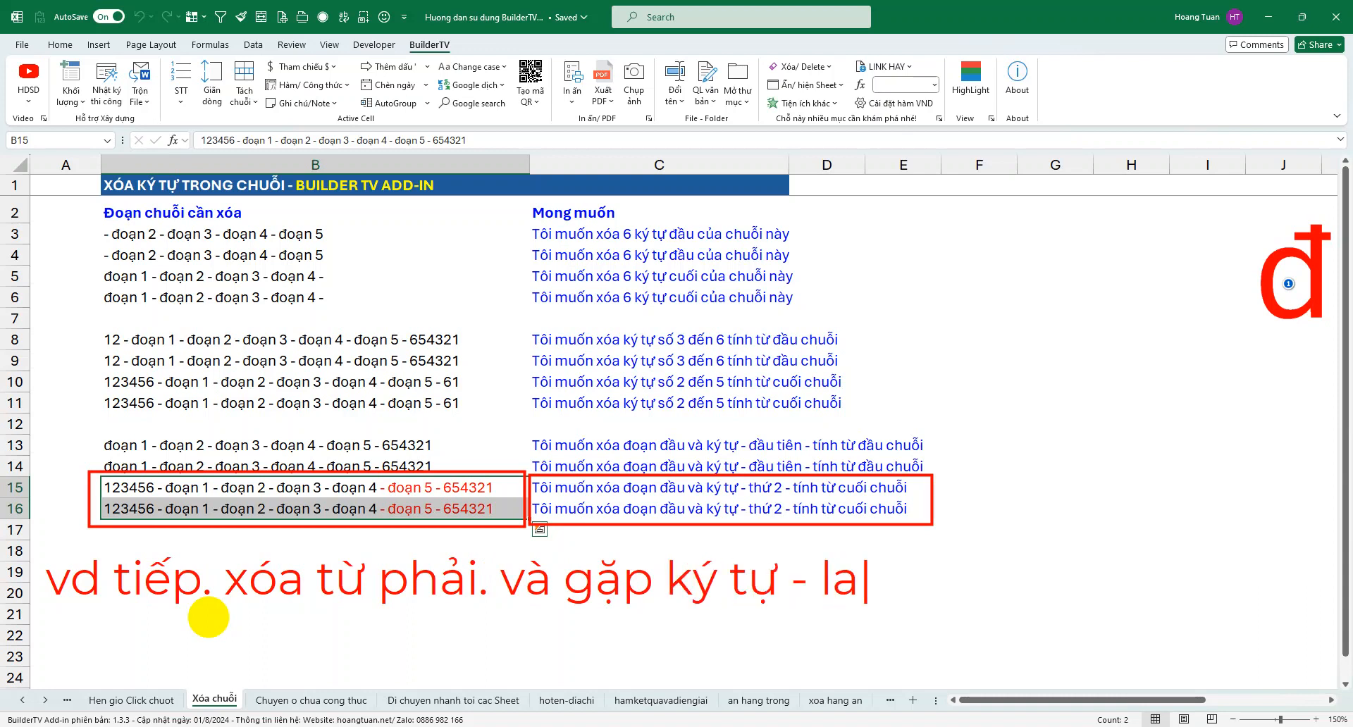
key(BackSpace)
text(hứ 2)
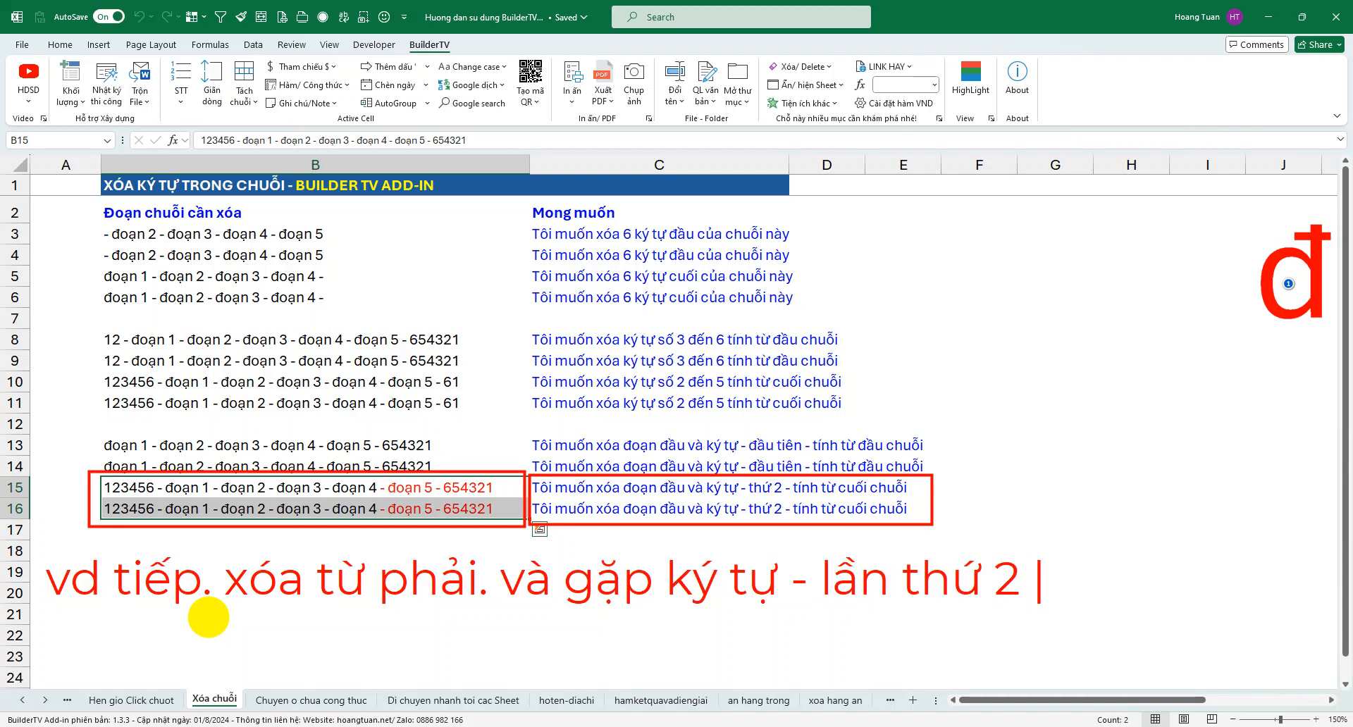
text( moi)
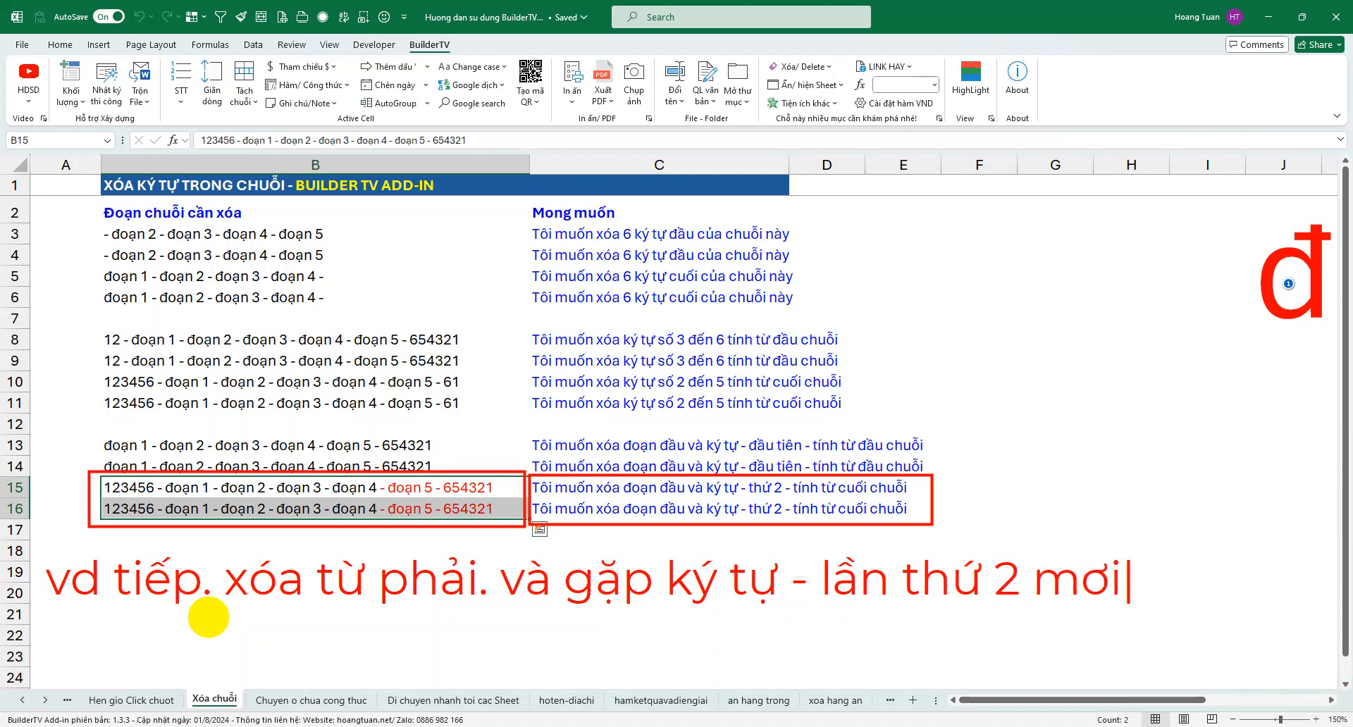
text( xoa)
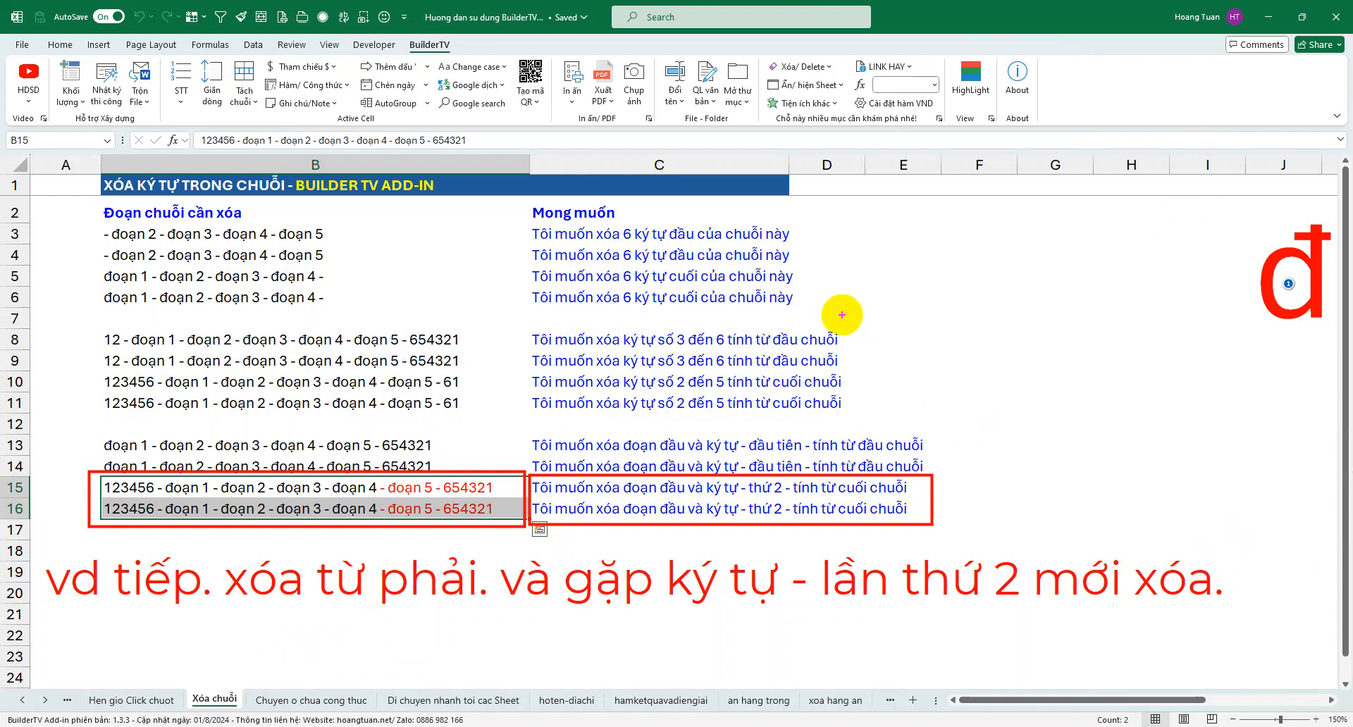
Step: Clear the annotations, open the string character deletion tool for B15:B16, and move its dialog up clear of the selected rows
key(Escape)
click(819, 69)
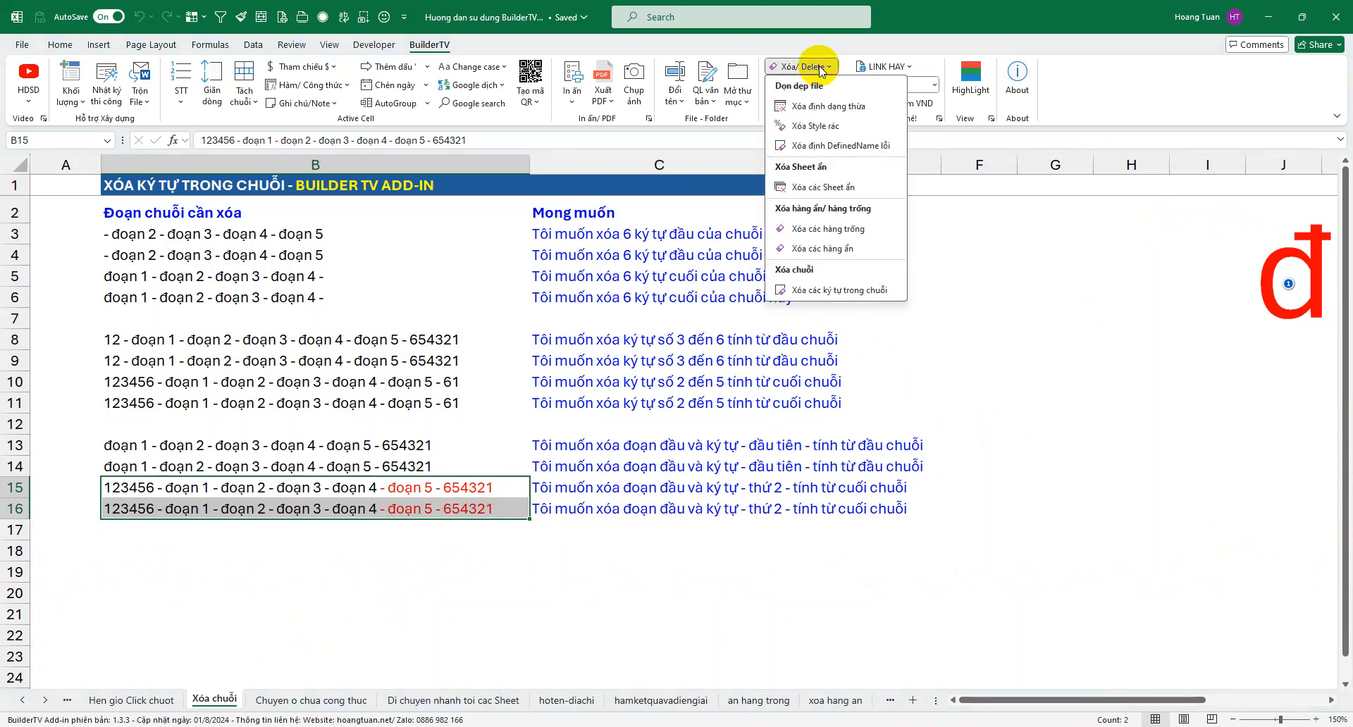
click(835, 289)
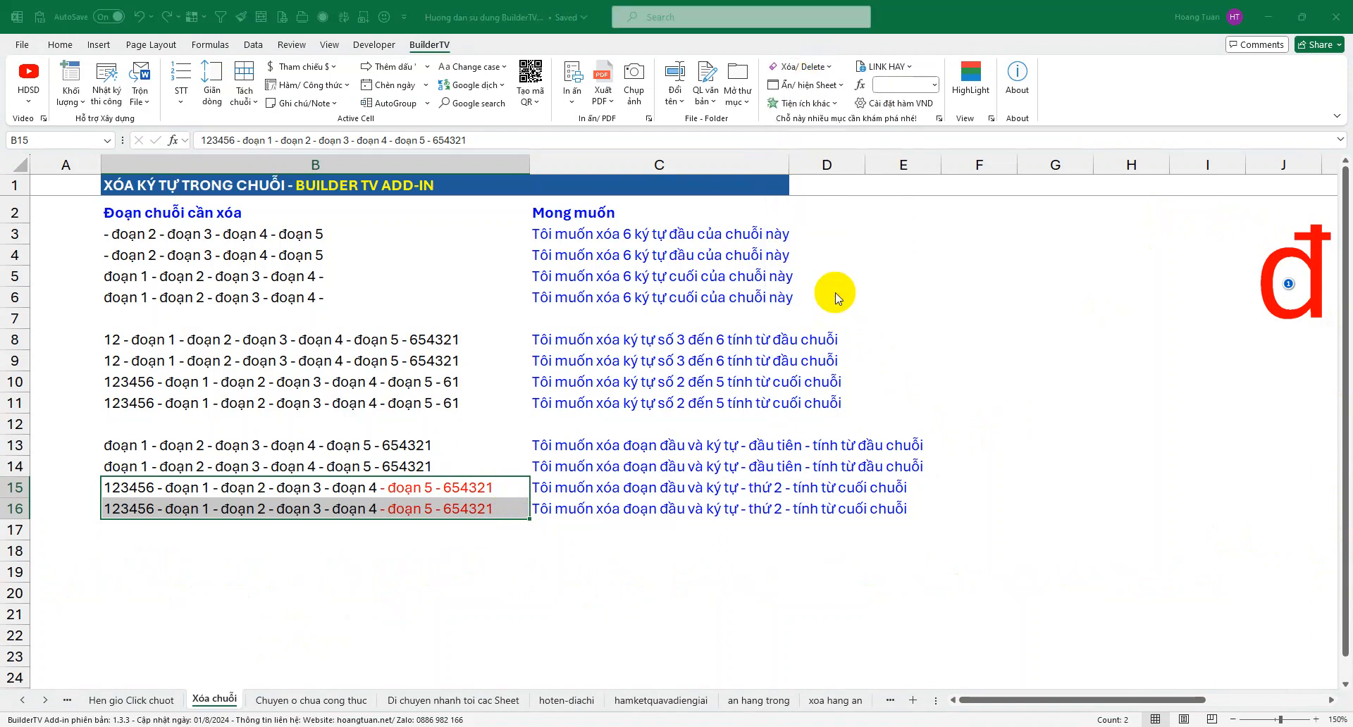
drag(685, 225, 678, 165)
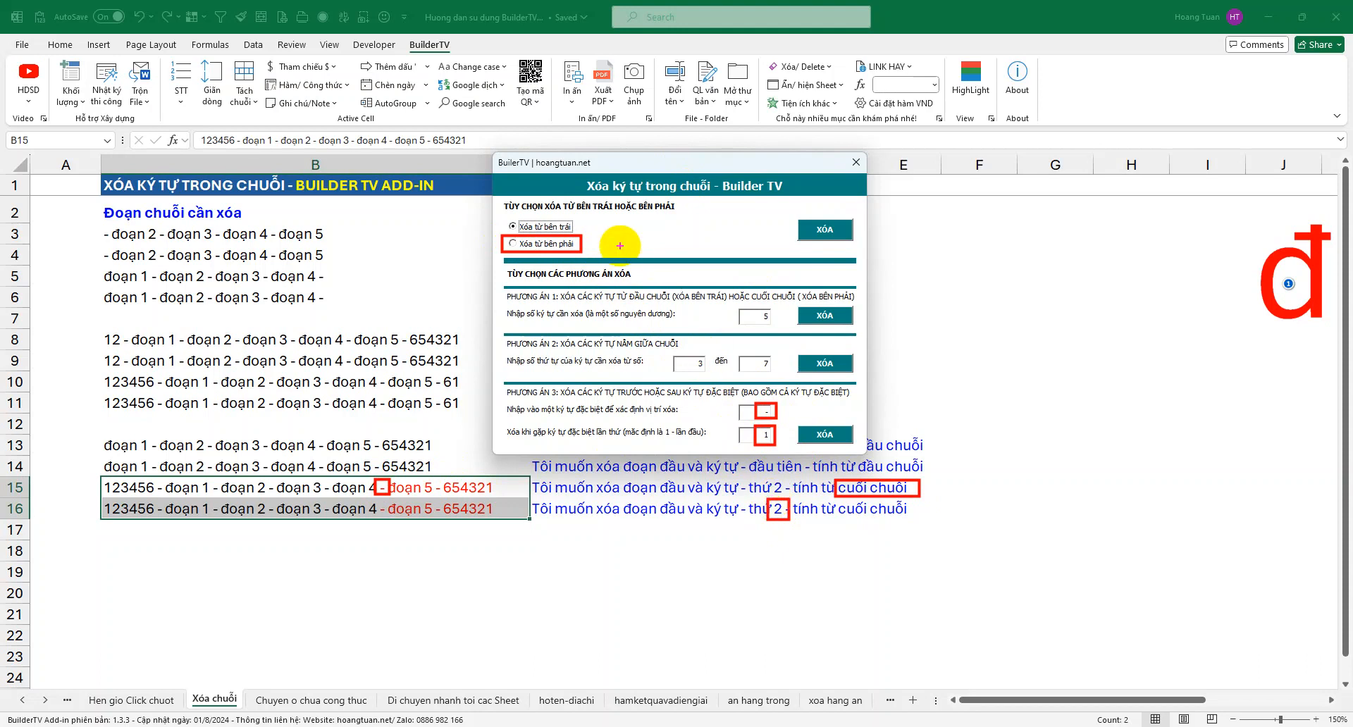
Step: Draw red arrows linking the delete-from-right option to "cuối chuỗi" in C15, option 3's "-" to B15's dash, and its occurrence number to "2" in C16
mouse_move(612, 248)
mouse_down()
mouse_move(670, 246)
mouse_move(894, 396)
mouse_move(888, 461)
mouse_up()
mouse_move(879, 447)
mouse_down()
mouse_move(893, 458)
mouse_move(909, 441)
mouse_up()
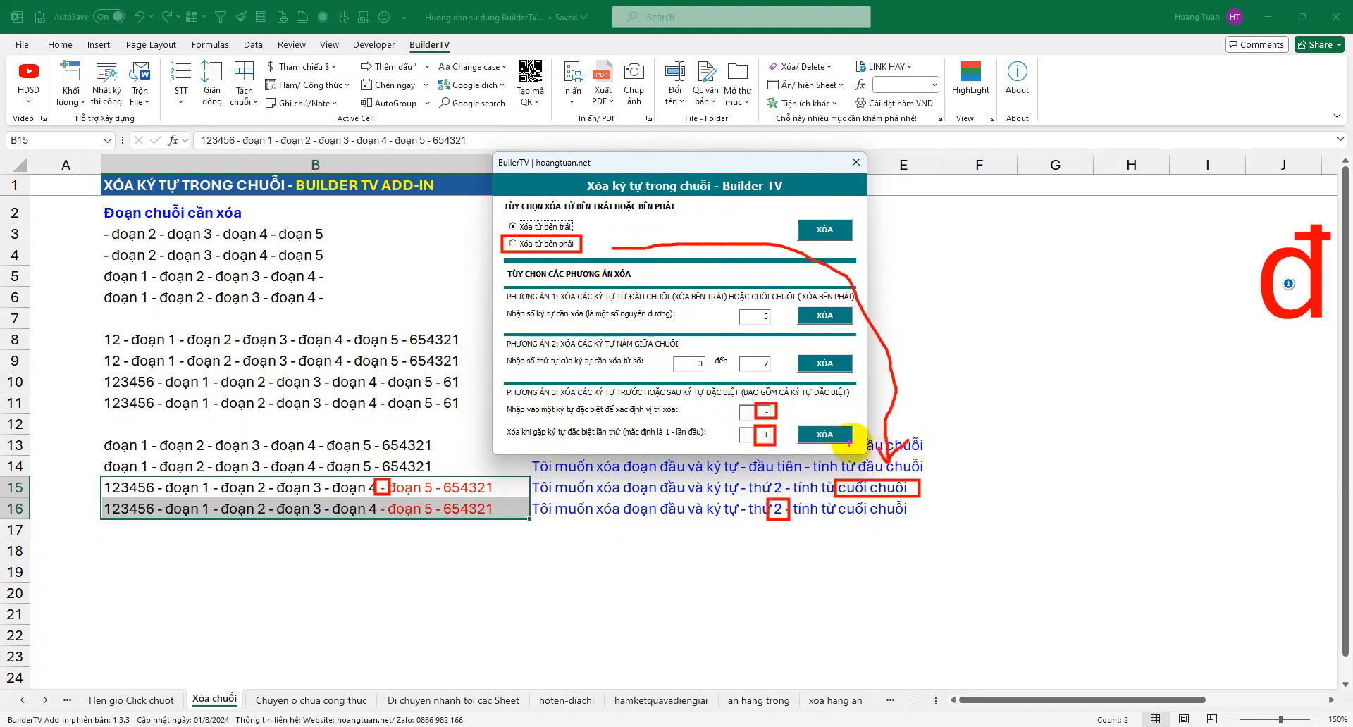
mouse_move(747, 409)
mouse_down()
mouse_move(604, 379)
mouse_move(479, 443)
mouse_move(392, 419)
mouse_move(375, 458)
mouse_move(391, 455)
mouse_up()
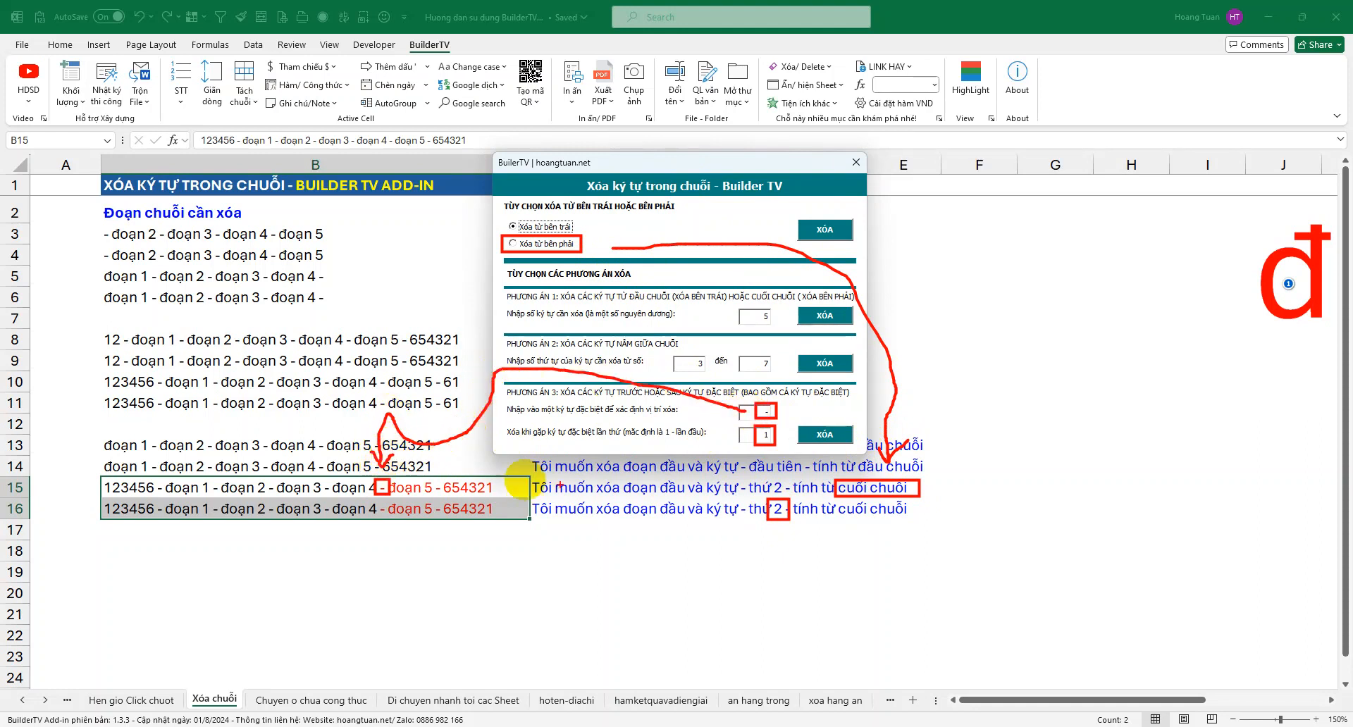
mouse_move(675, 467)
mouse_down()
mouse_move(725, 576)
mouse_move(776, 550)
mouse_move(793, 556)
mouse_up()
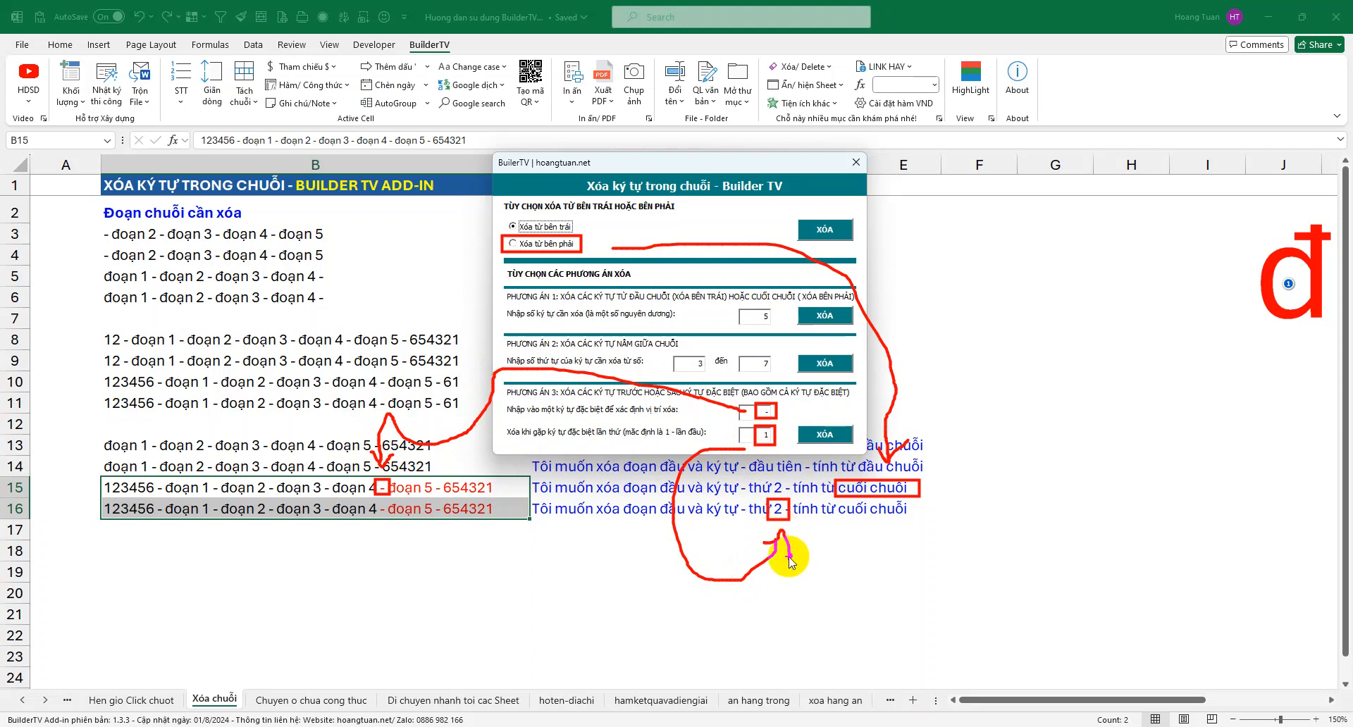
Step: Clear the arrows and delete everything from the second "-" from the right in B15:B16 using option 3
key(Escape)
click(519, 244)
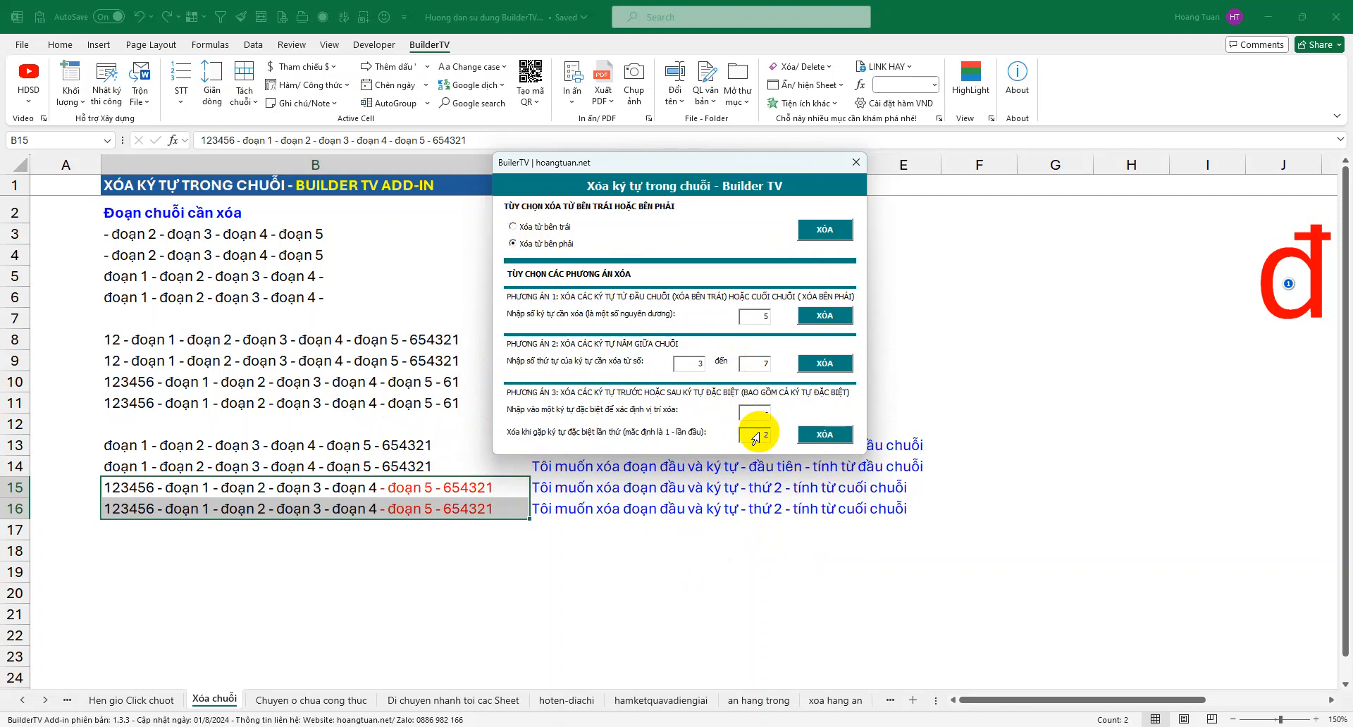
click(825, 435)
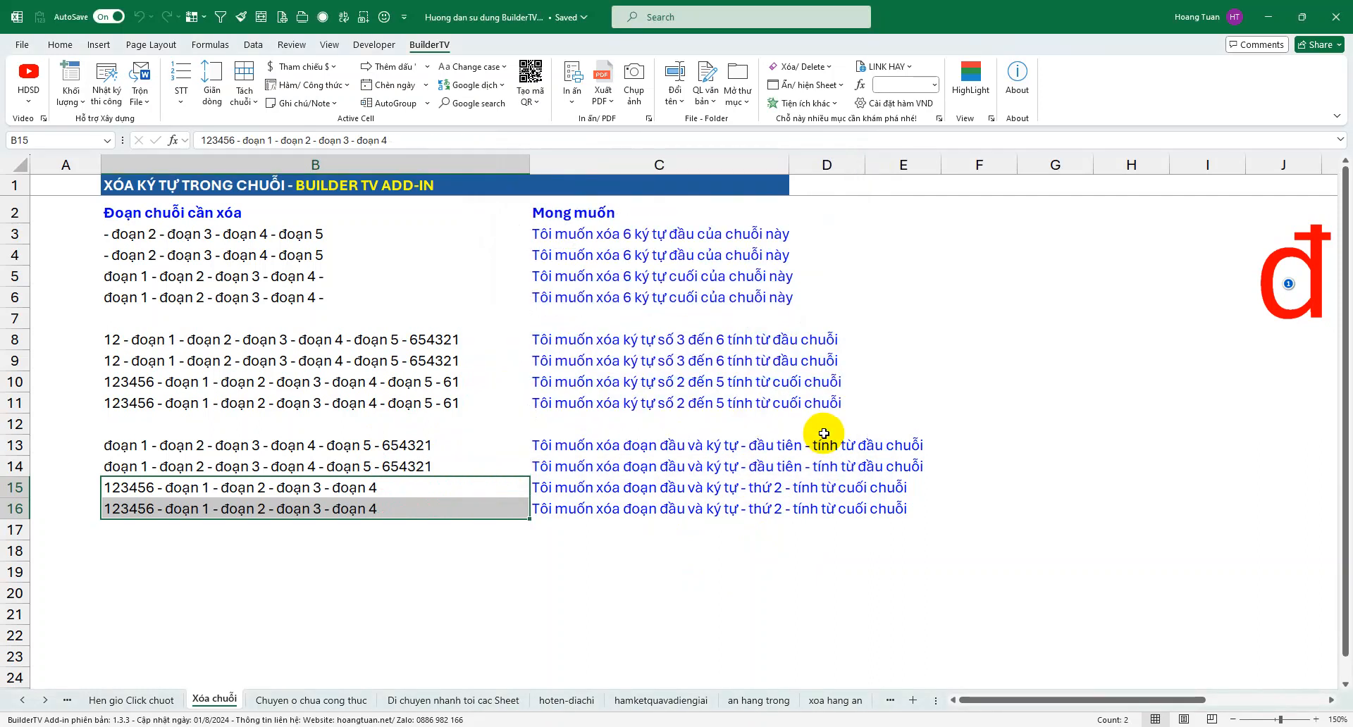
click(608, 559)
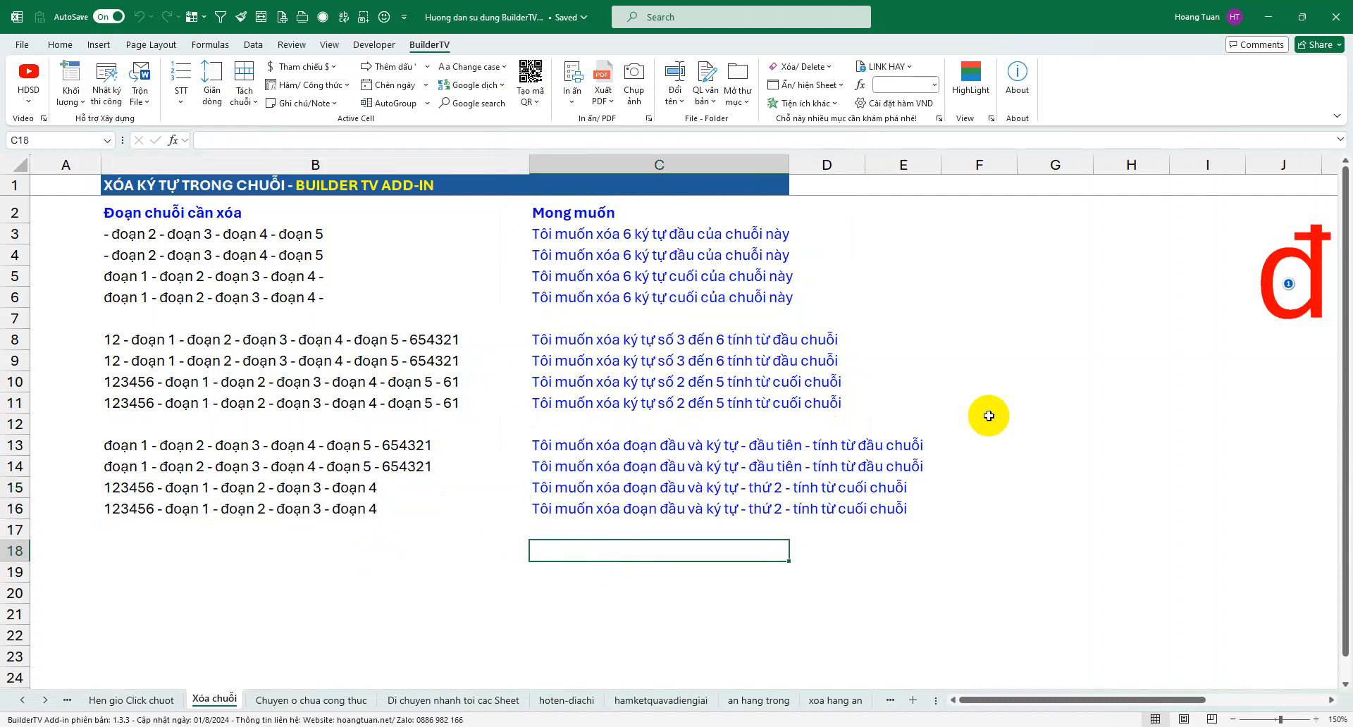
Step: Move the "đoạn 1" picture beside the first examples, and mark "6 ký tự đầu" in C3 and "đoạn 2" in B3 with red frames and an arrow
drag(1297, 289, 907, 291)
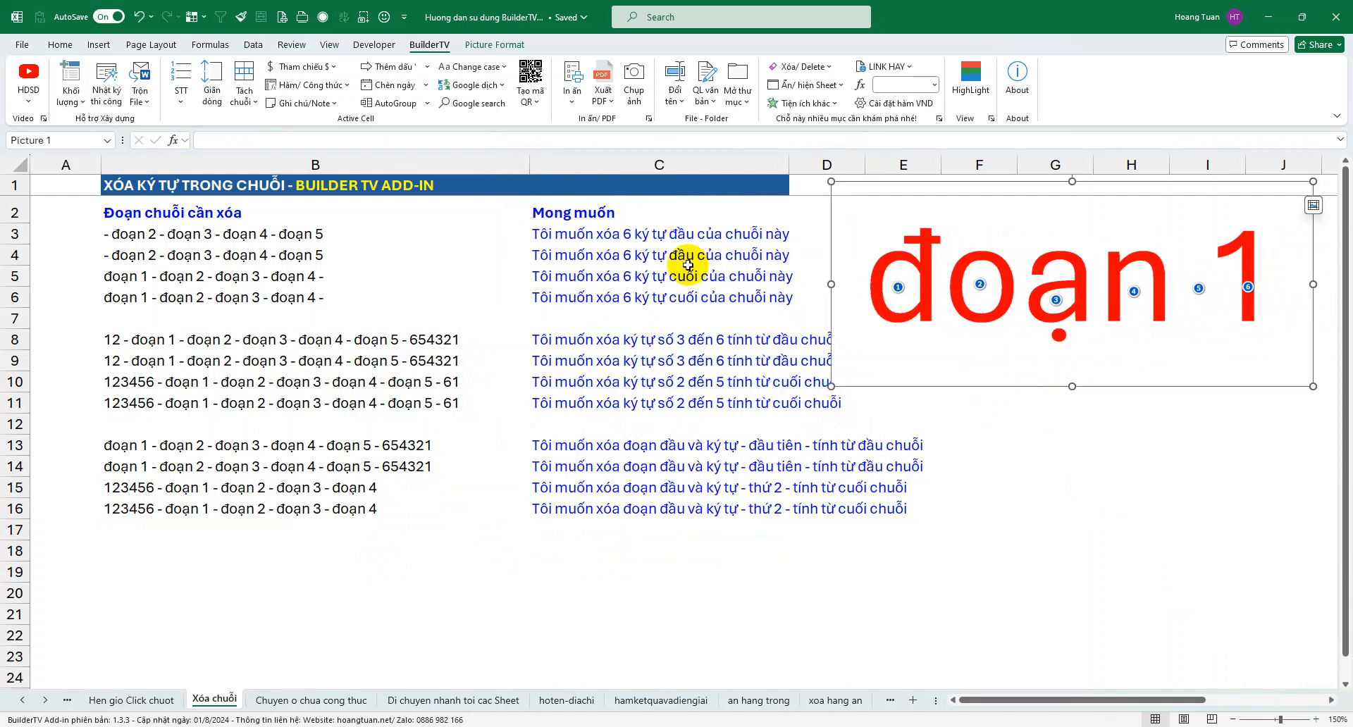
drag(619, 226, 696, 246)
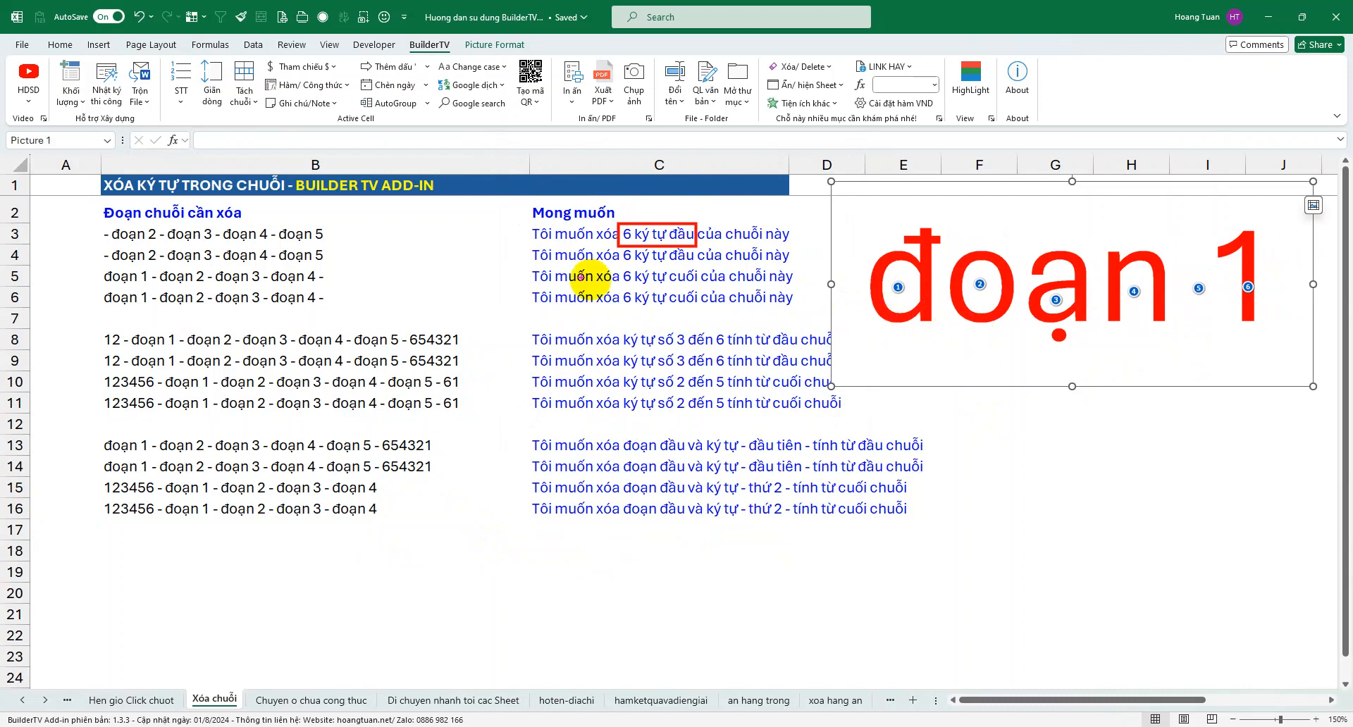
mouse_move(108, 227)
mouse_down()
mouse_move(949, 432)
mouse_move(538, 383)
mouse_move(805, 316)
mouse_move(808, 251)
mouse_up()
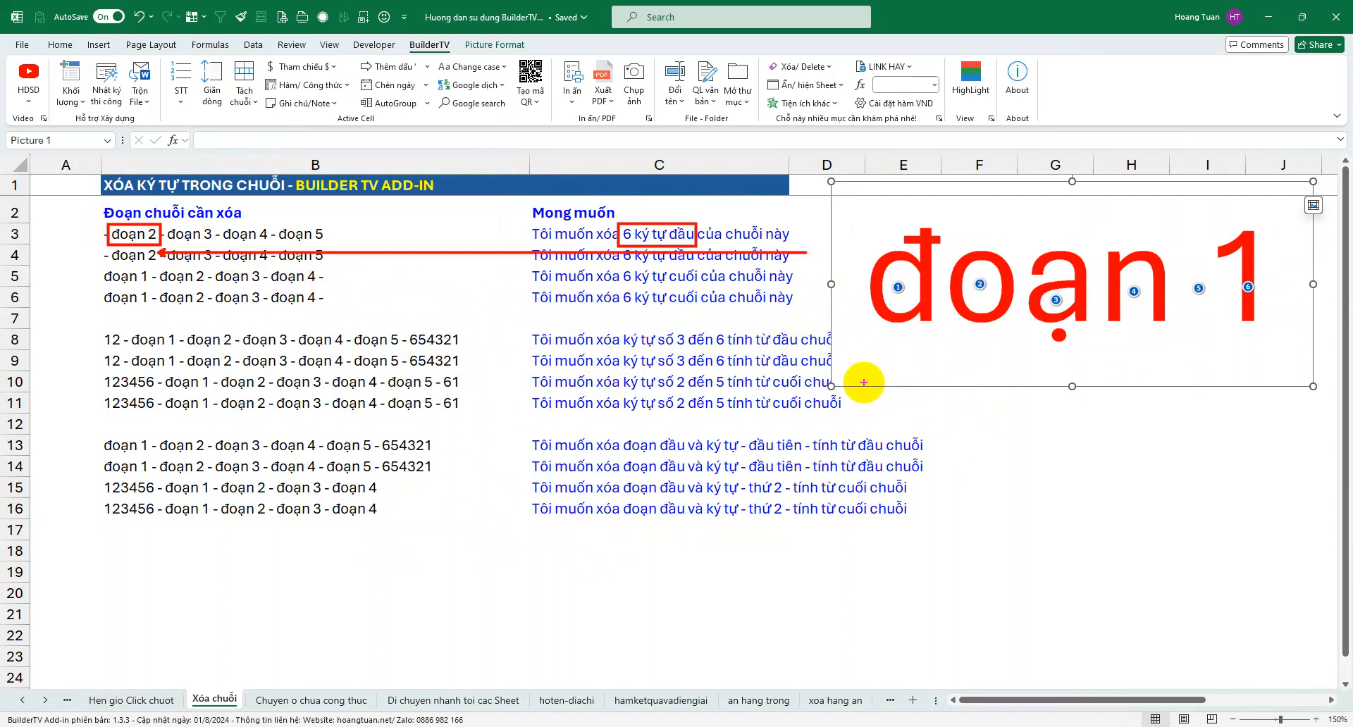
Step: Write the note "vẽ cái hình này mà quên ko kéo ra trong vd 1 hihi.!" below the examples
click(214, 556)
text(Vex)
key(BackSpace)
key(BackSpace)
text(e cái hình nay)
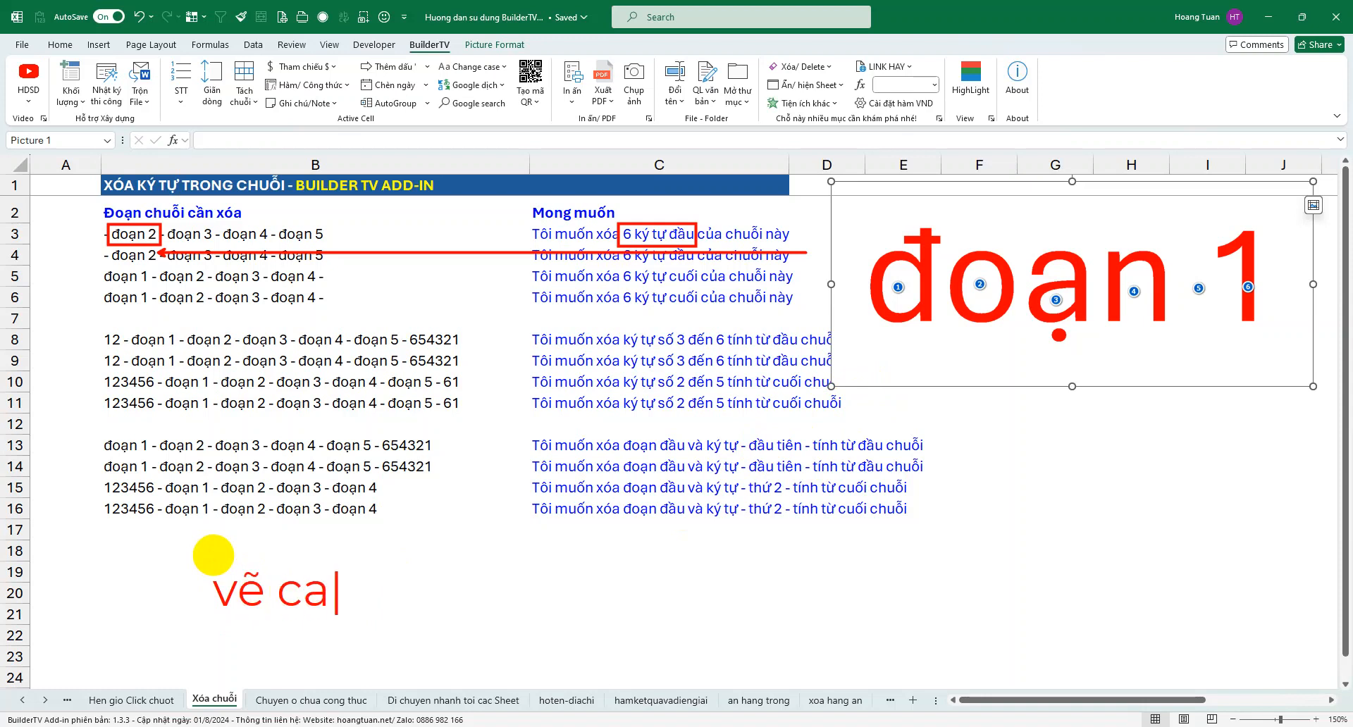
text(f maf queen ko)
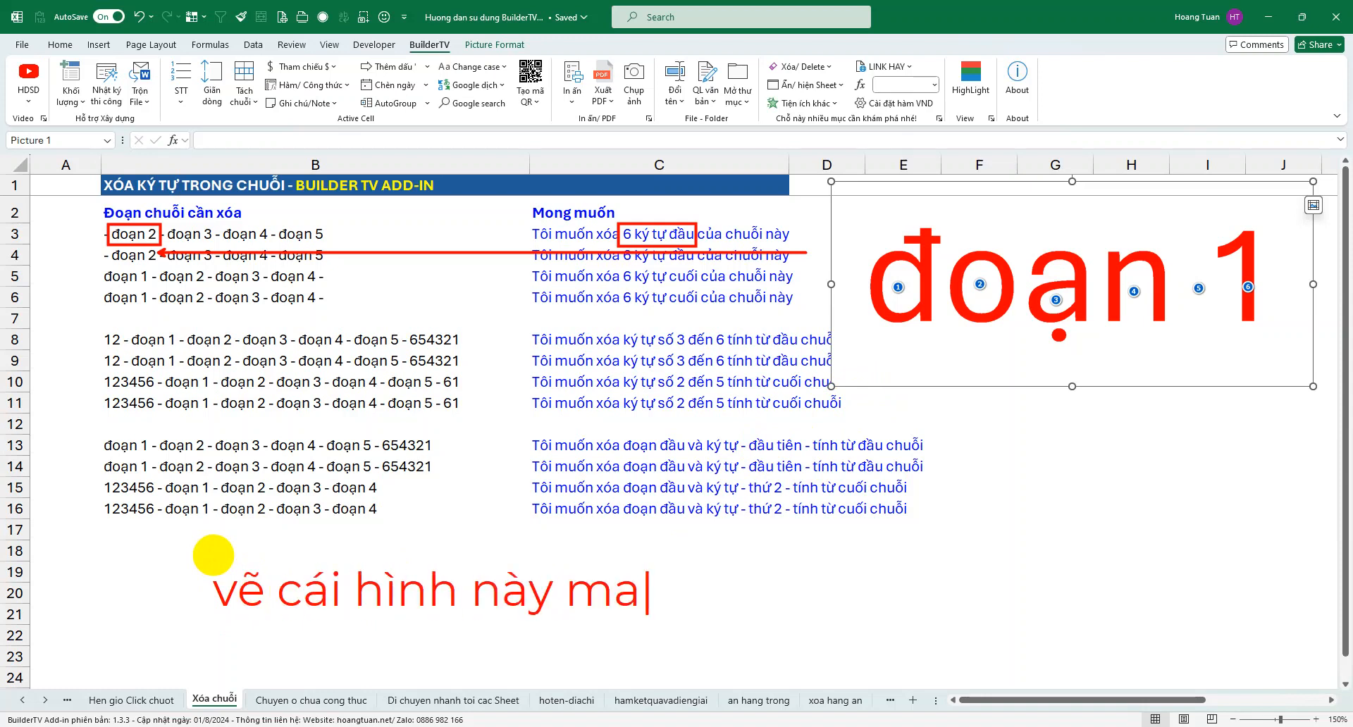
text( k)
text(éo ra gr)
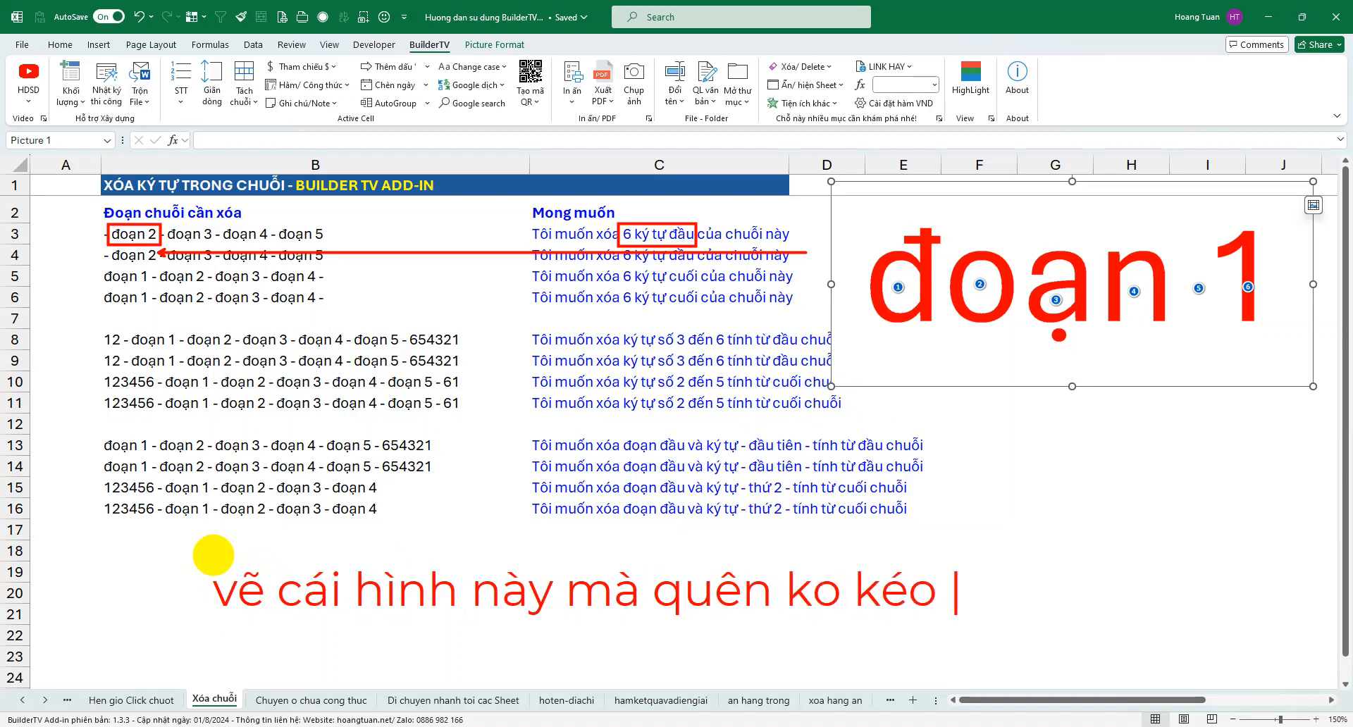
key(BackSpace)
key(BackSpace)
text(tro)
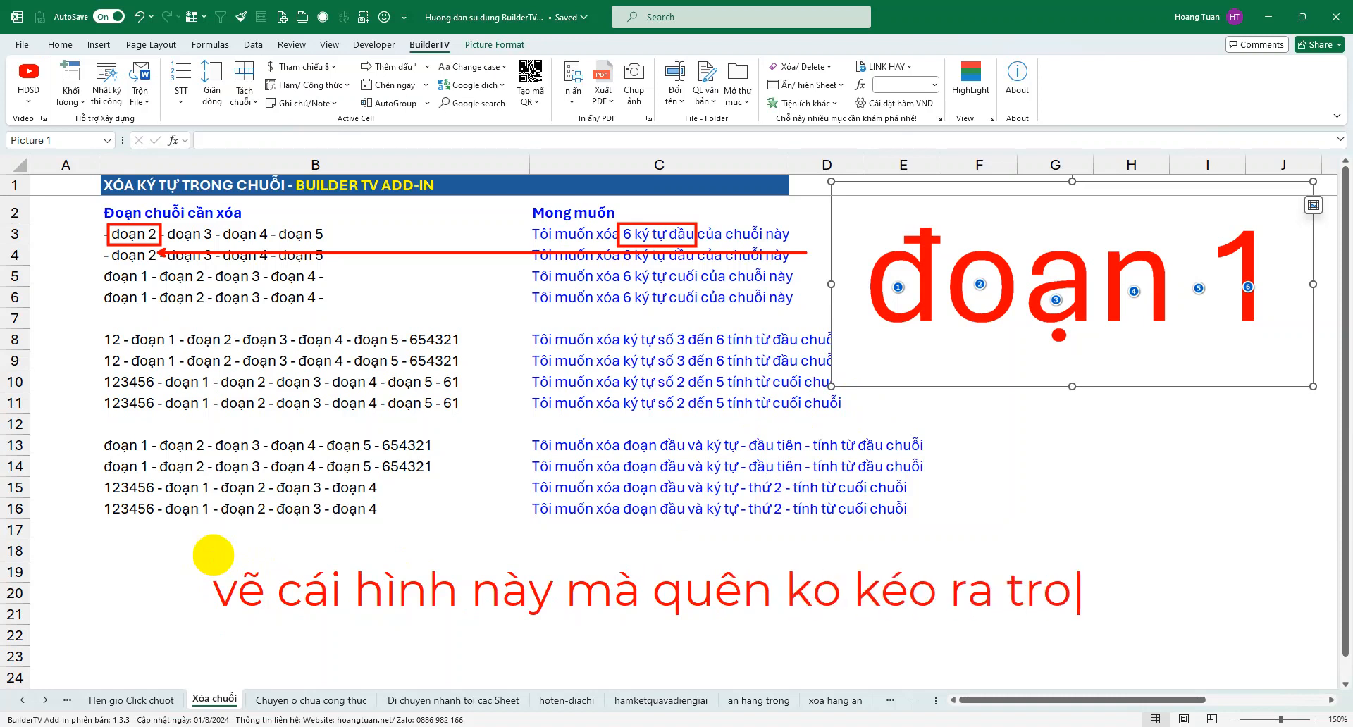
text(ng vd 1 )
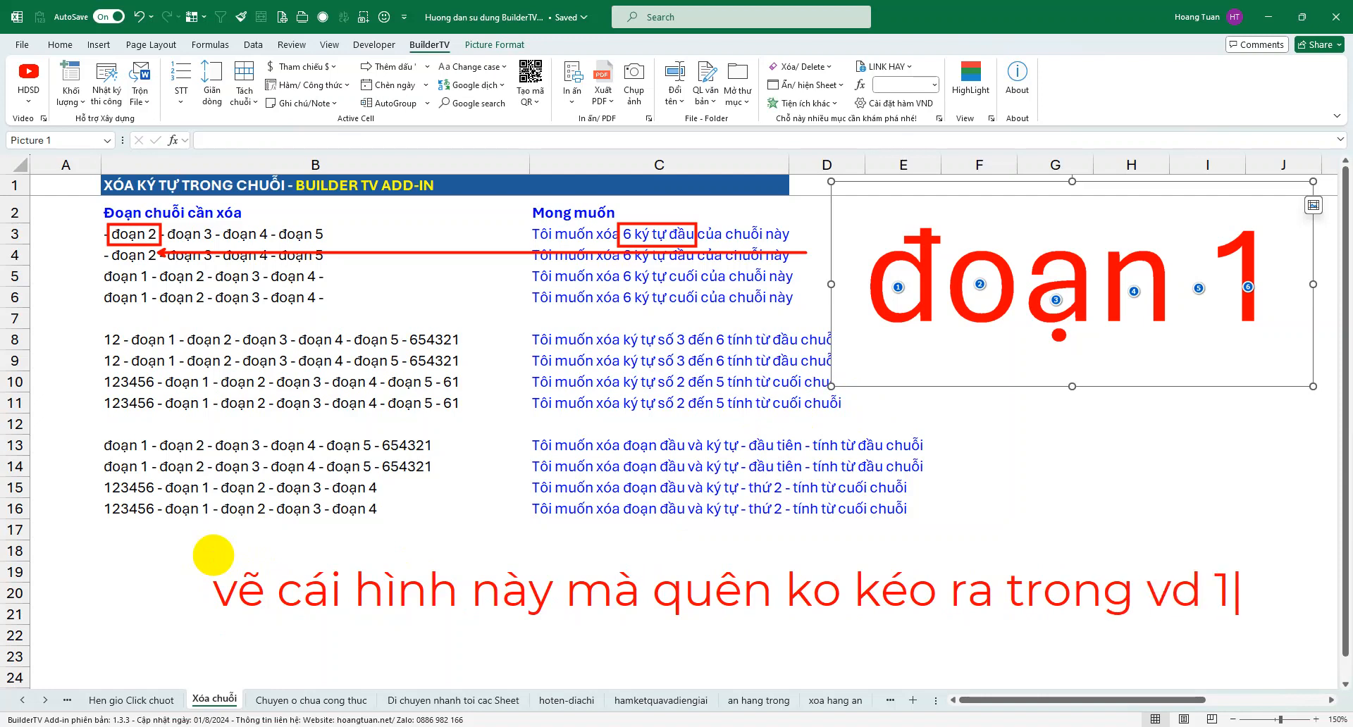
text(hihi.!)
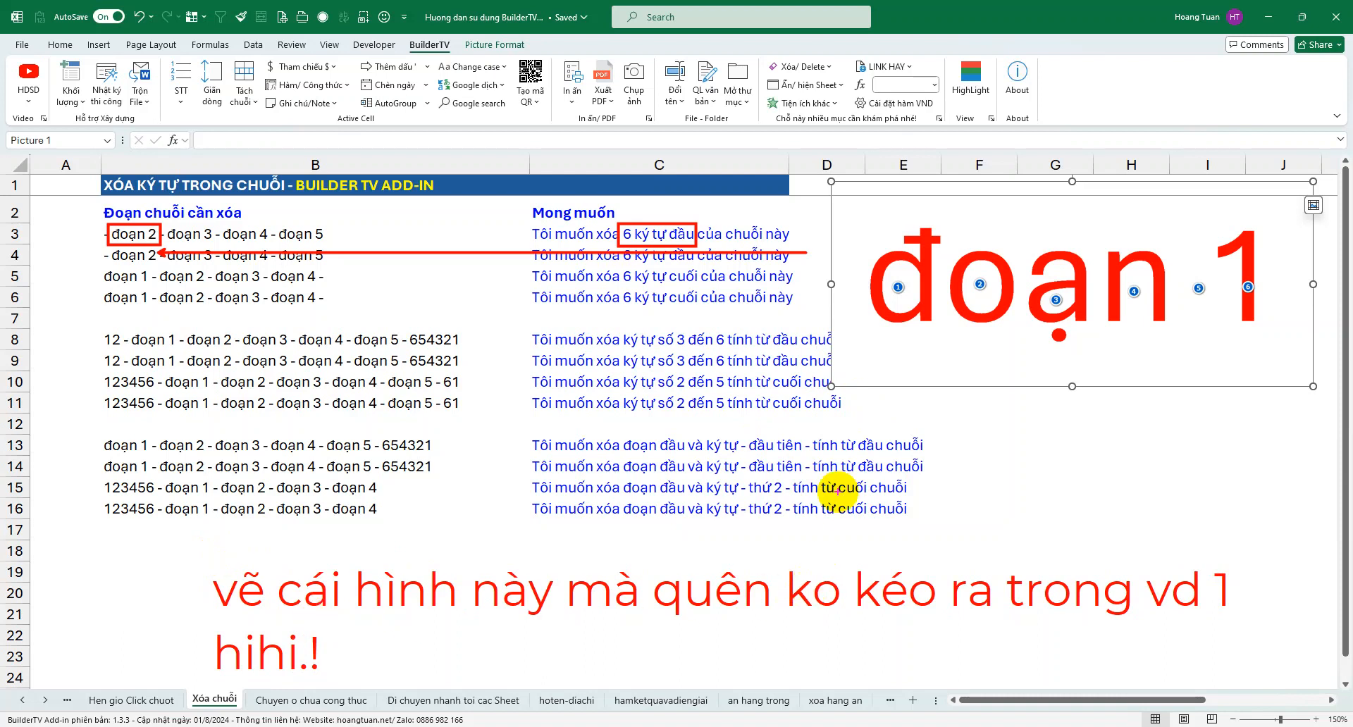
Step: Clear the annotations and write the farewell note "tạm biệt các bạn nhé!" below the examples
key(Escape)
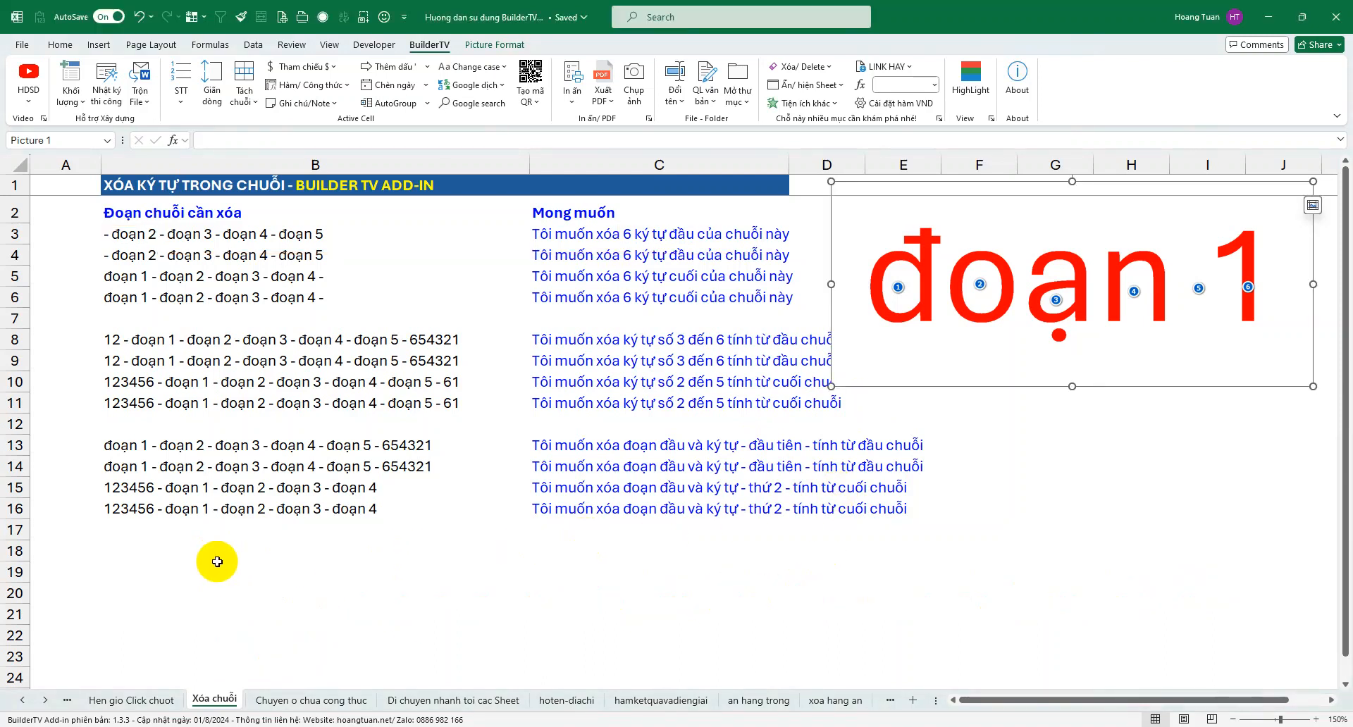
text(t)
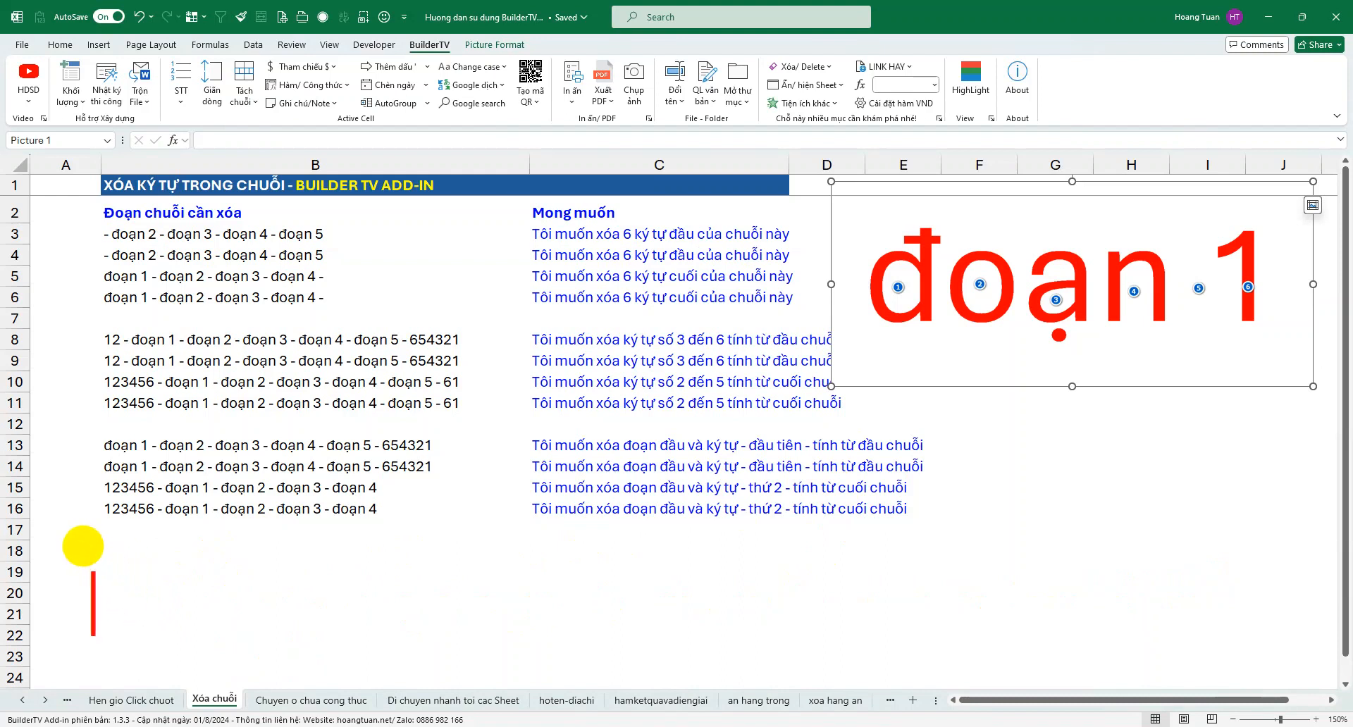
text(tạm )
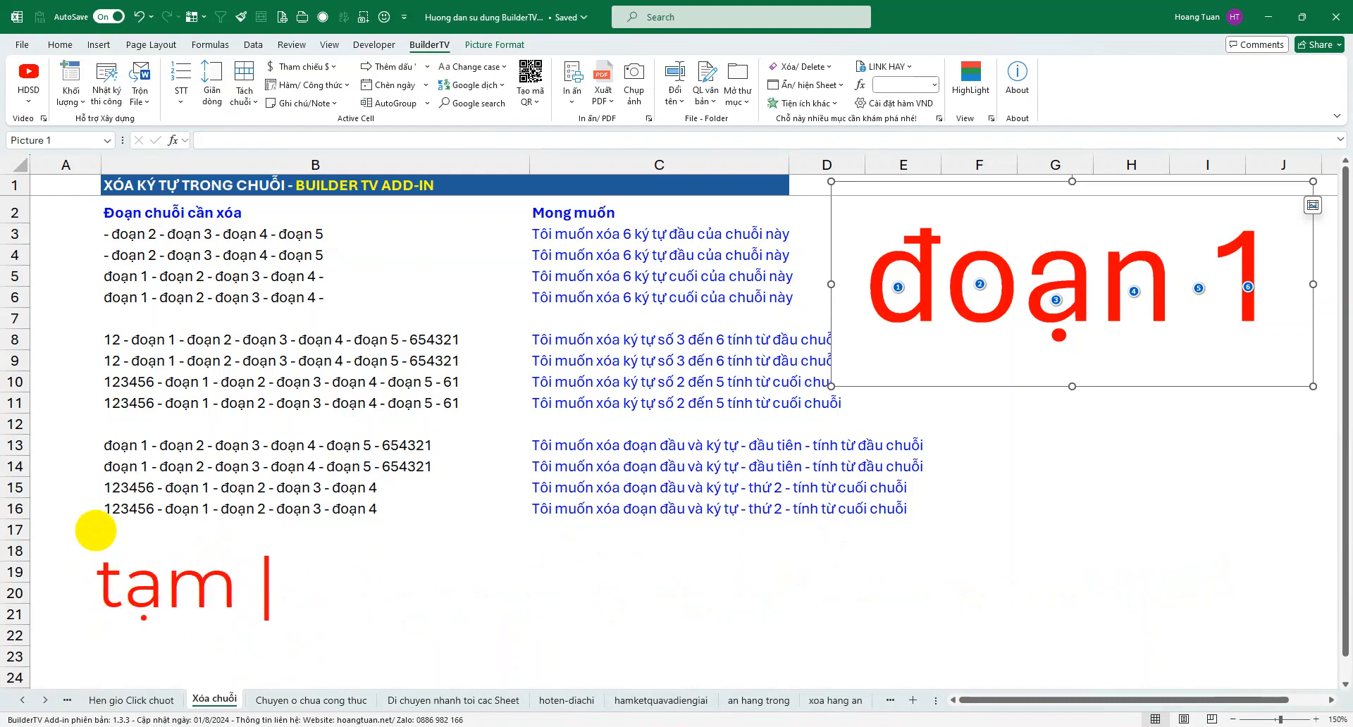
text(bieệt các bạn nh)
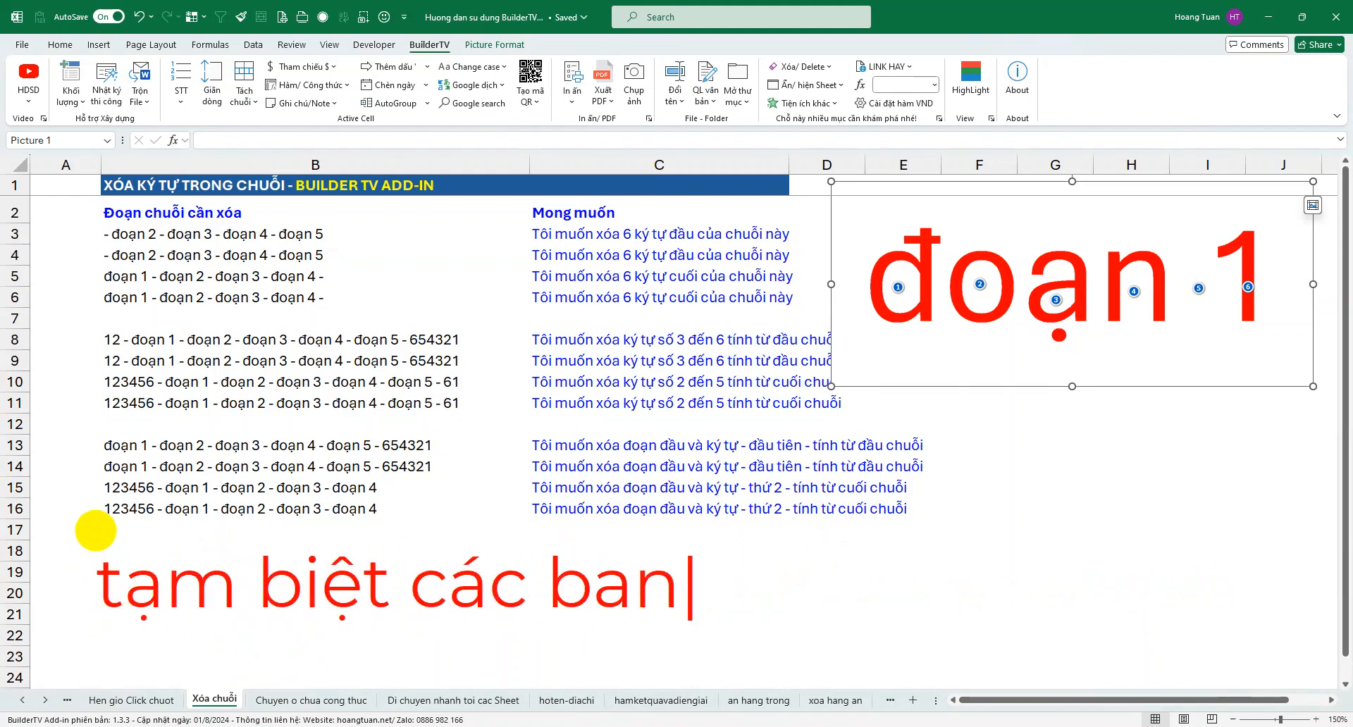
text(e)
text(!)
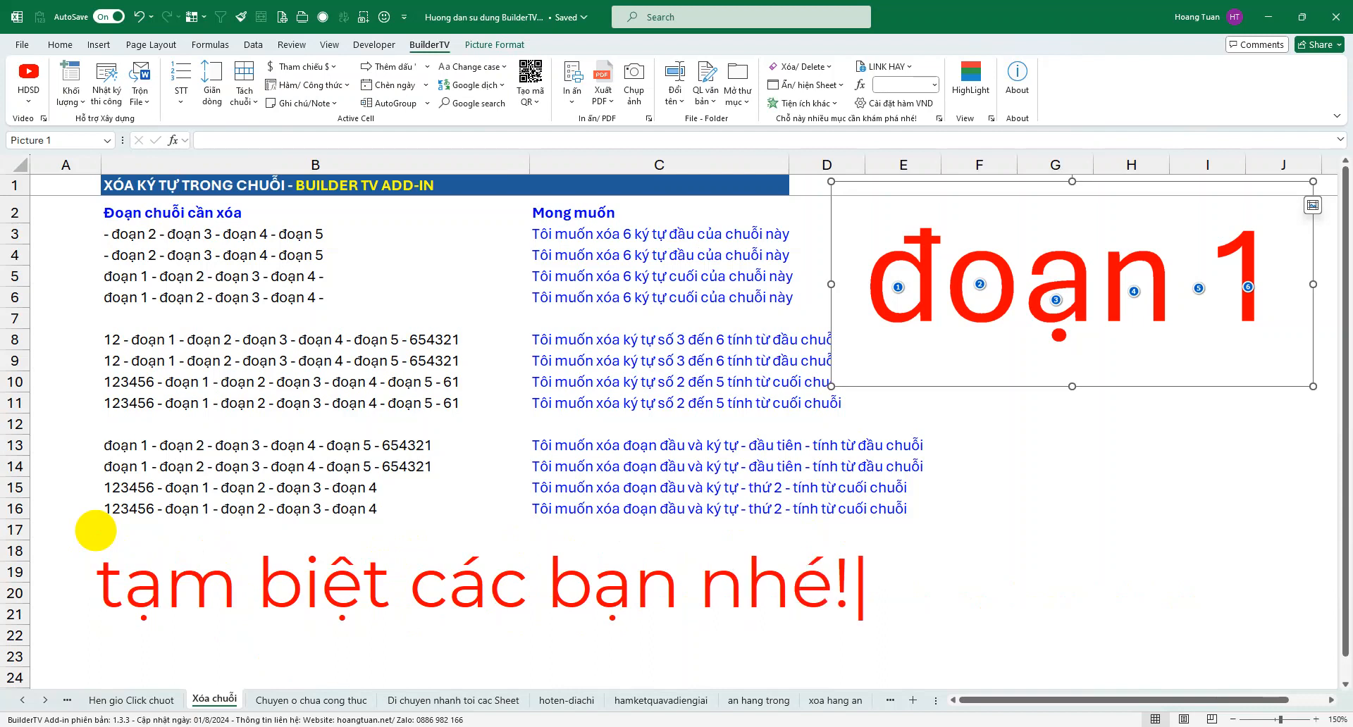
click(96, 531)
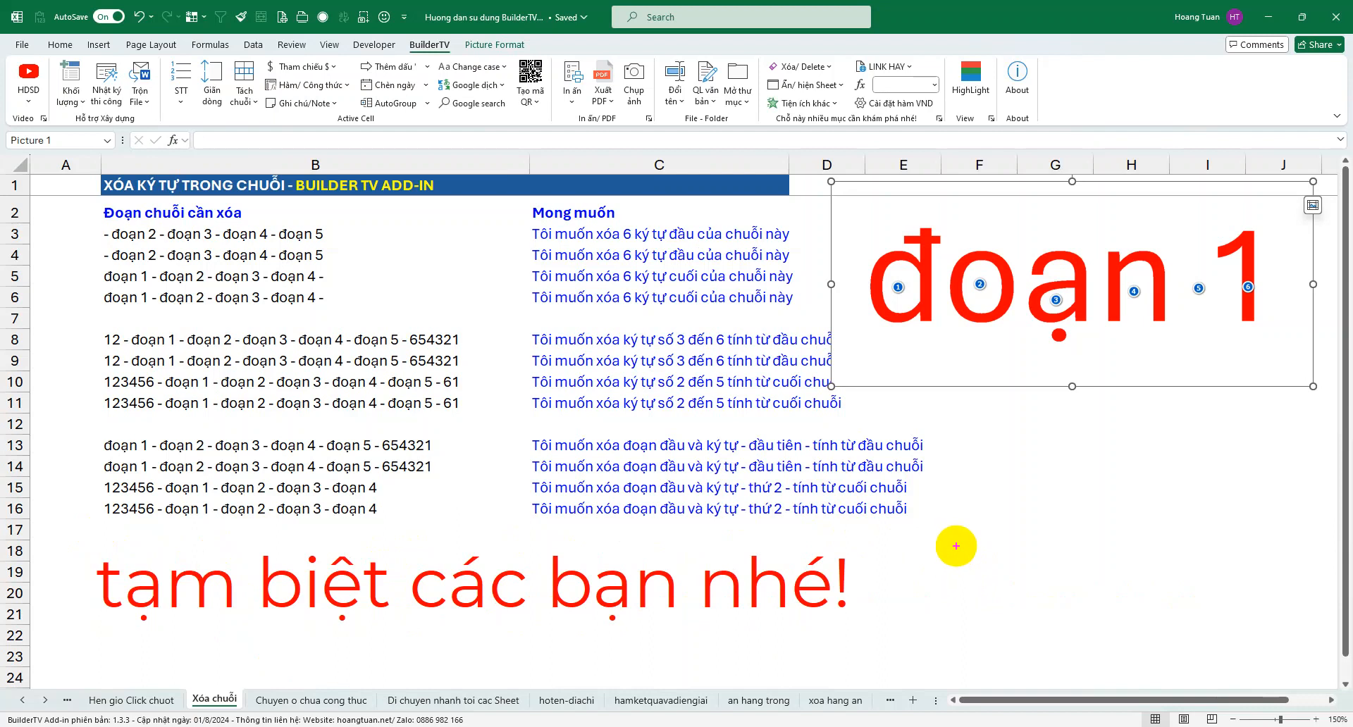
Step: Replace the farewell note with "link add-in:" plus the add-in author's website address in capitals below the examples, and frame the address in red
key(Escape)
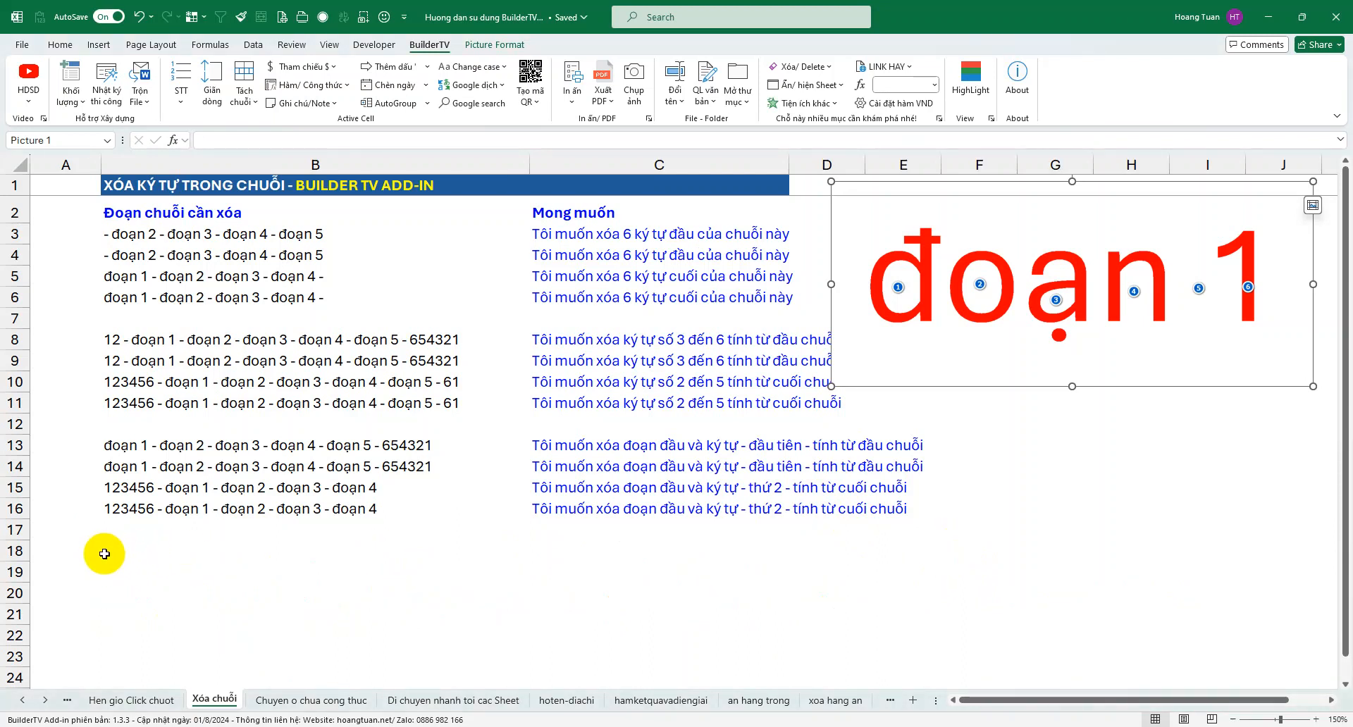
key(F10)
drag(62, 557, 62, 620)
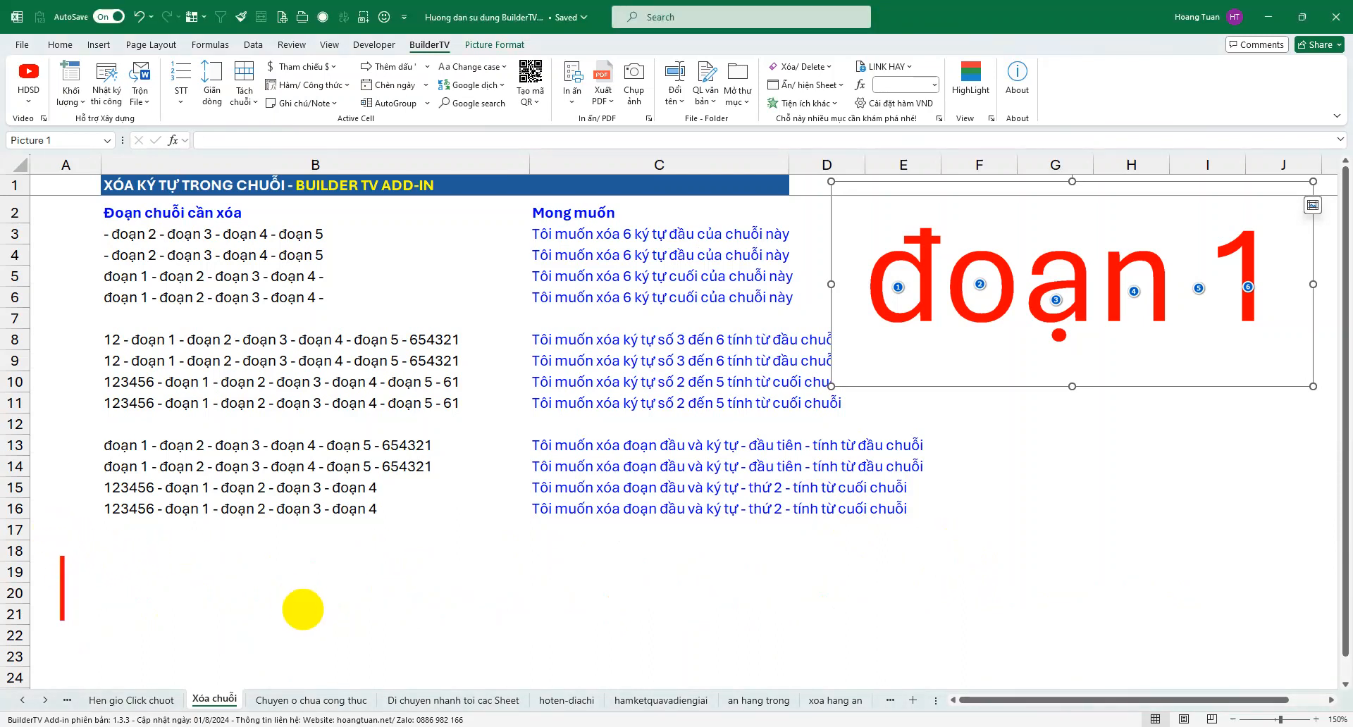
text(link)
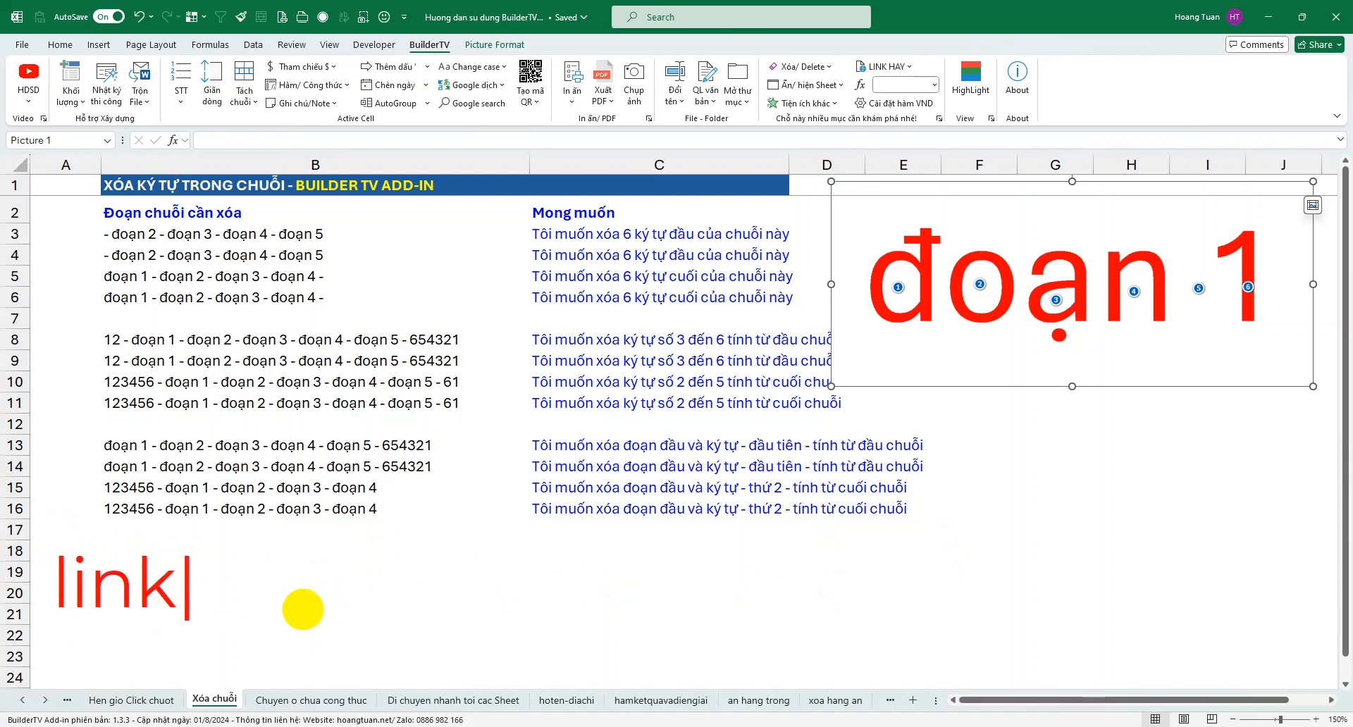
text( add-)
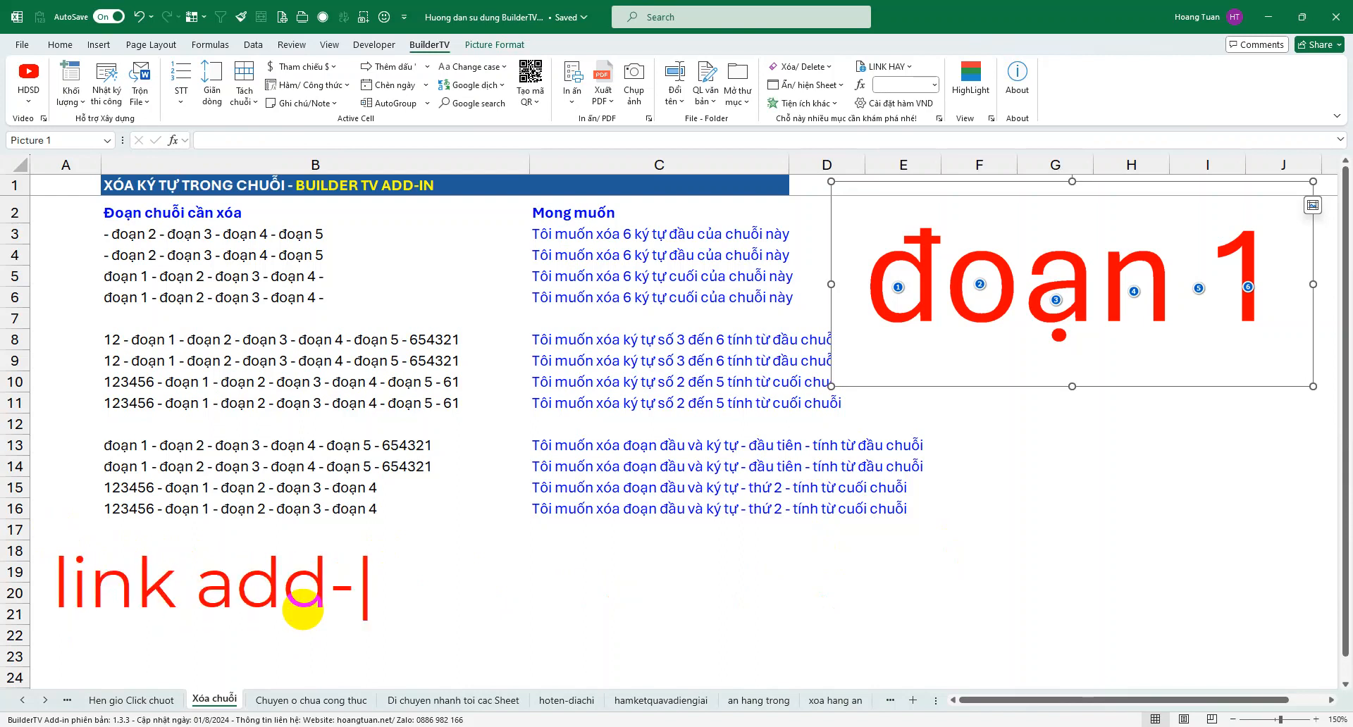
text(in: )
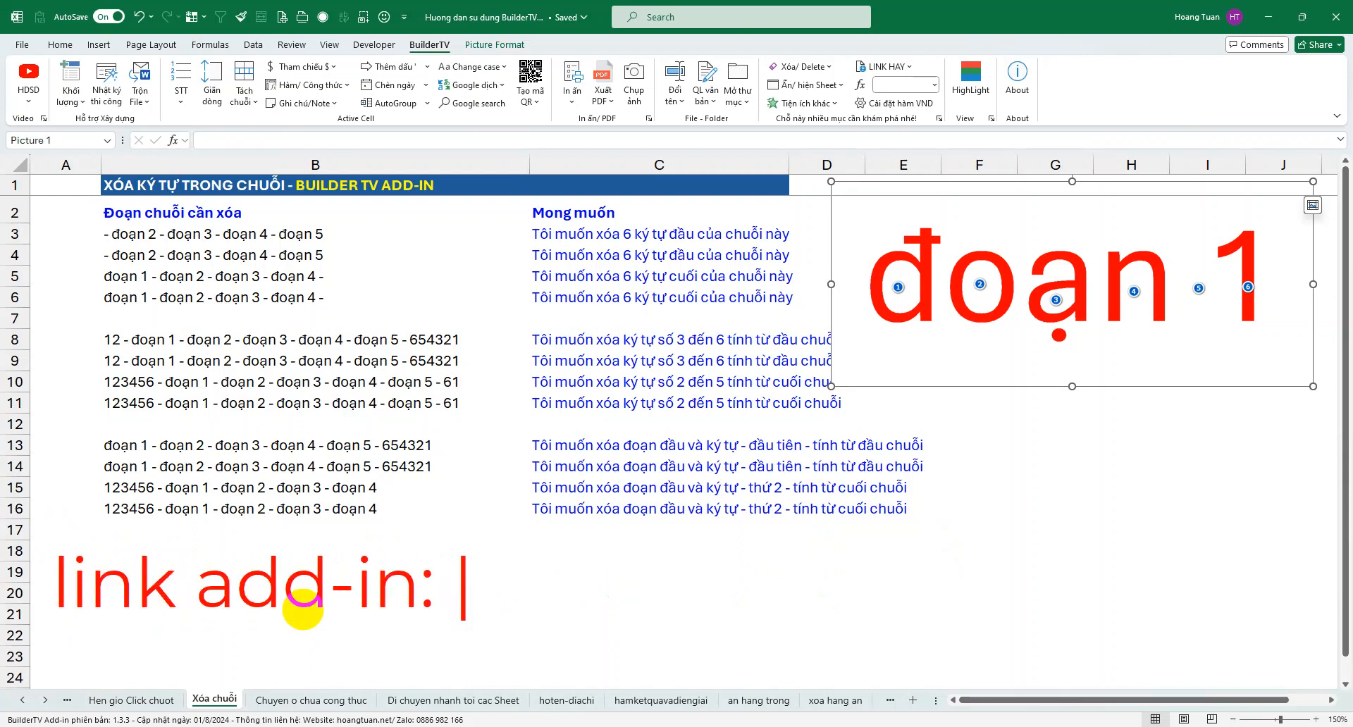
text(HOANGTUAN)
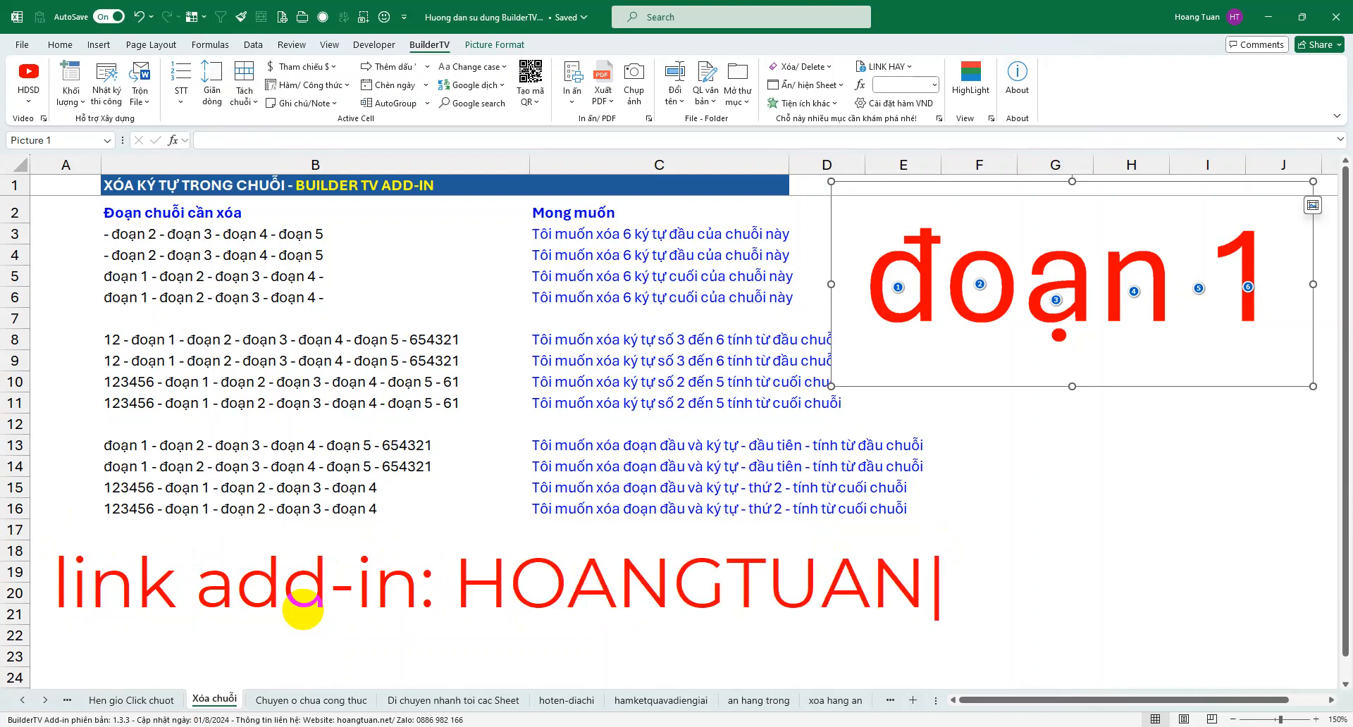
text(.NET)
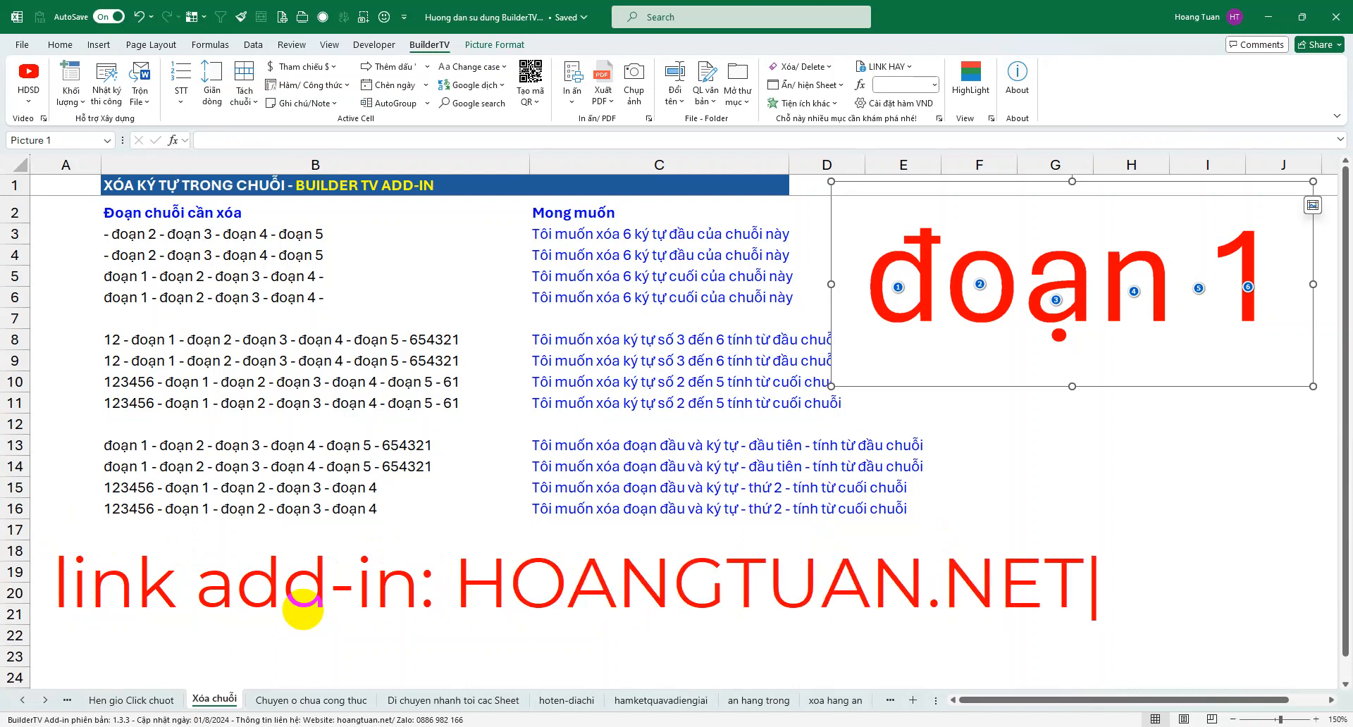
mouse_move(446, 540)
mouse_down()
mouse_move(999, 634)
mouse_move(1090, 627)
mouse_up()
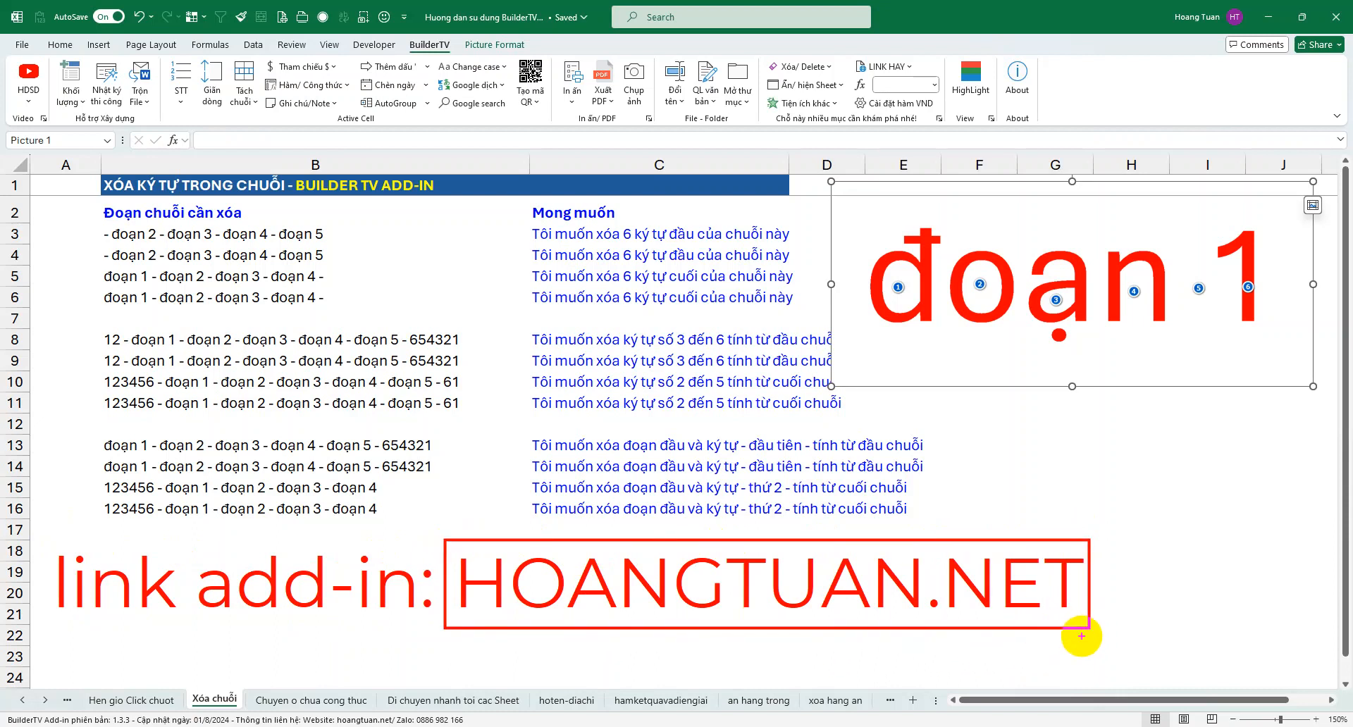